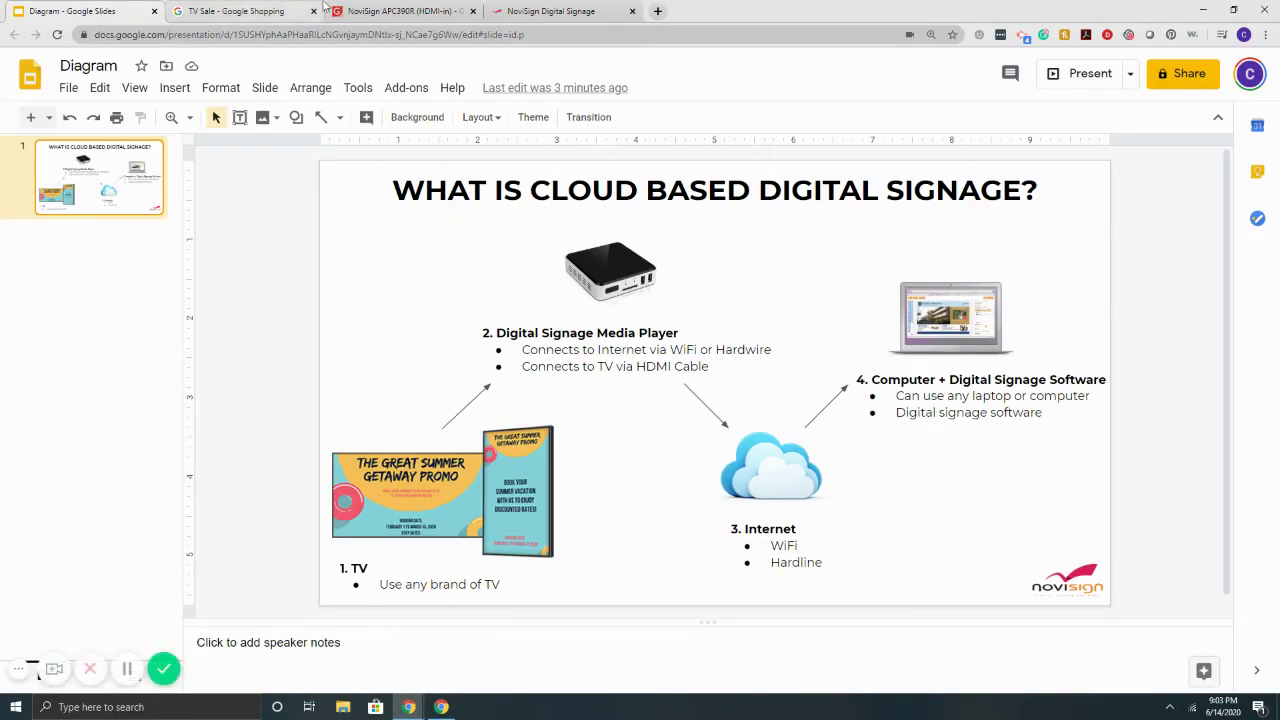
# Step: View the APC390R player's angled, rear-ports and box-contents photos, then switch to the TV Sale results
pyautogui.click(420, 11)
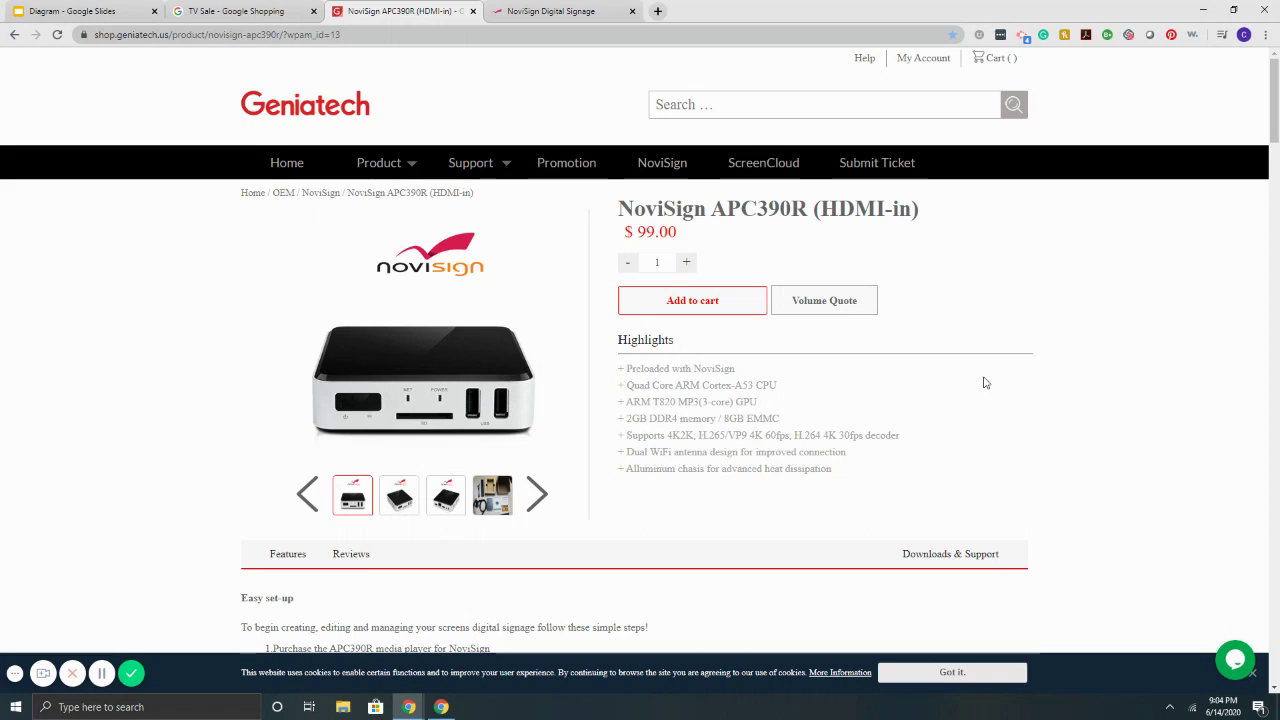
pyautogui.scroll(-2, 983, 300)
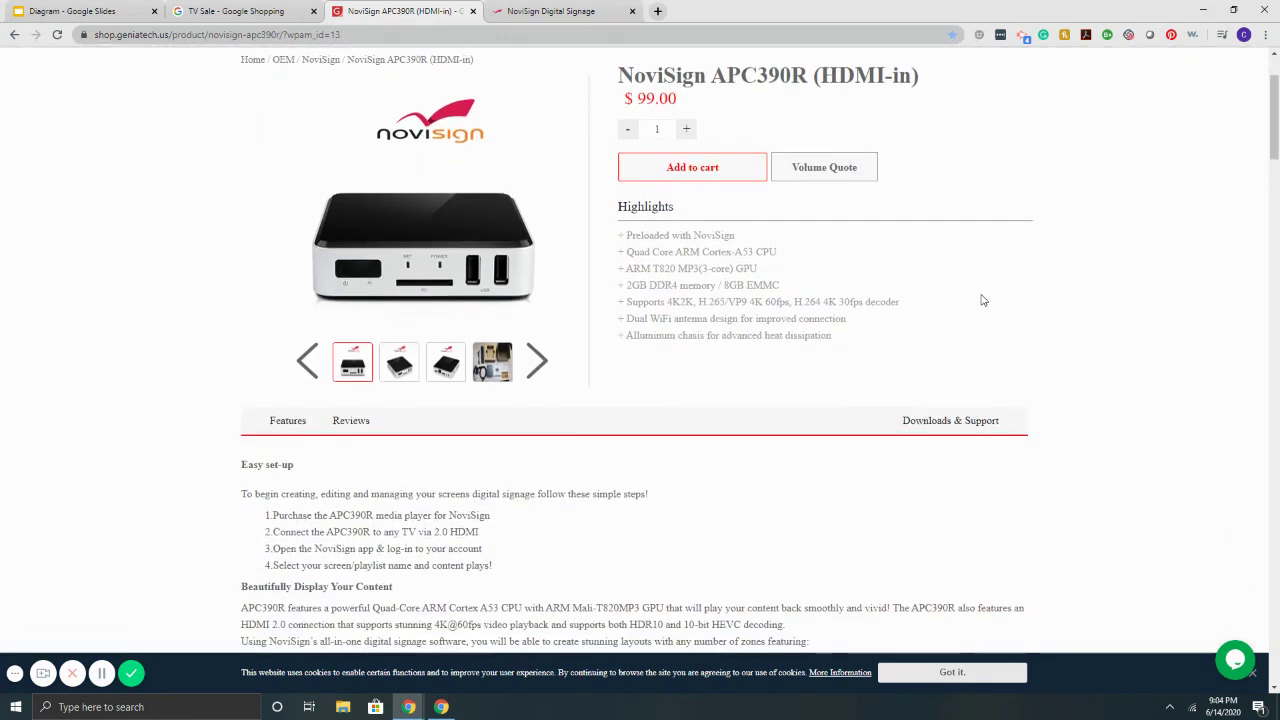
pyautogui.scroll(1, 983, 300)
pyautogui.click(407, 370)
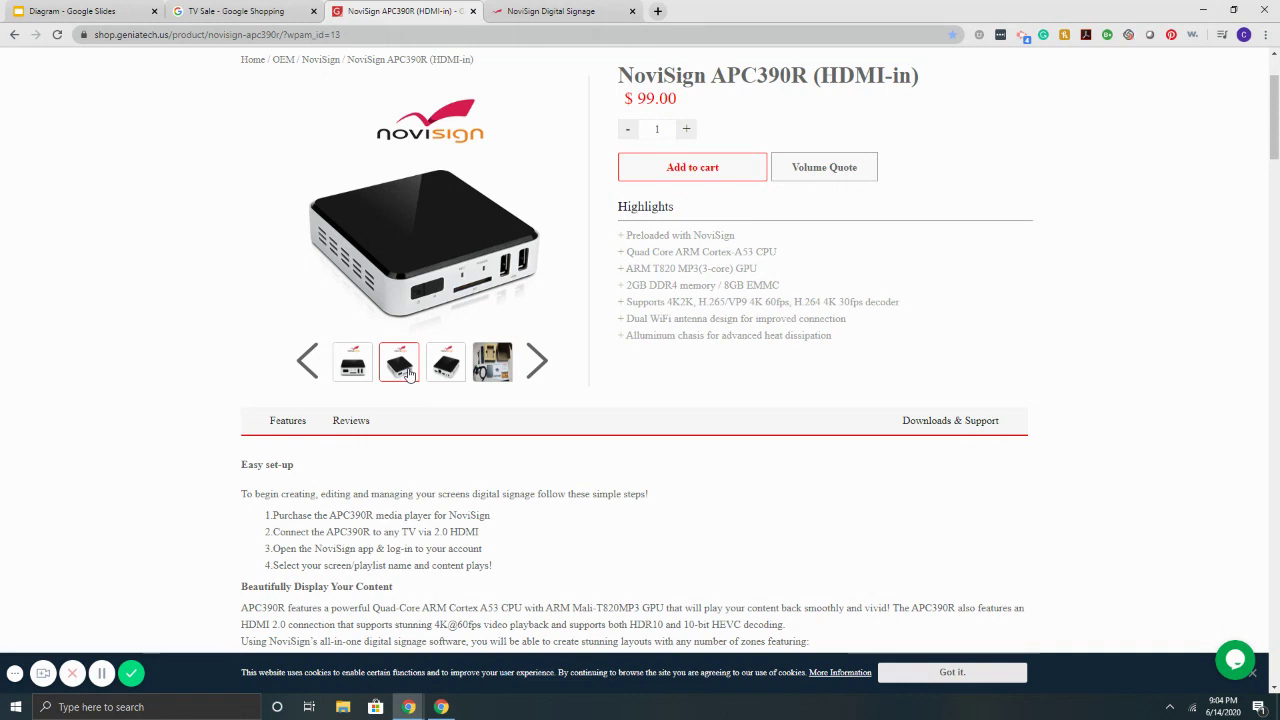
pyautogui.click(444, 368)
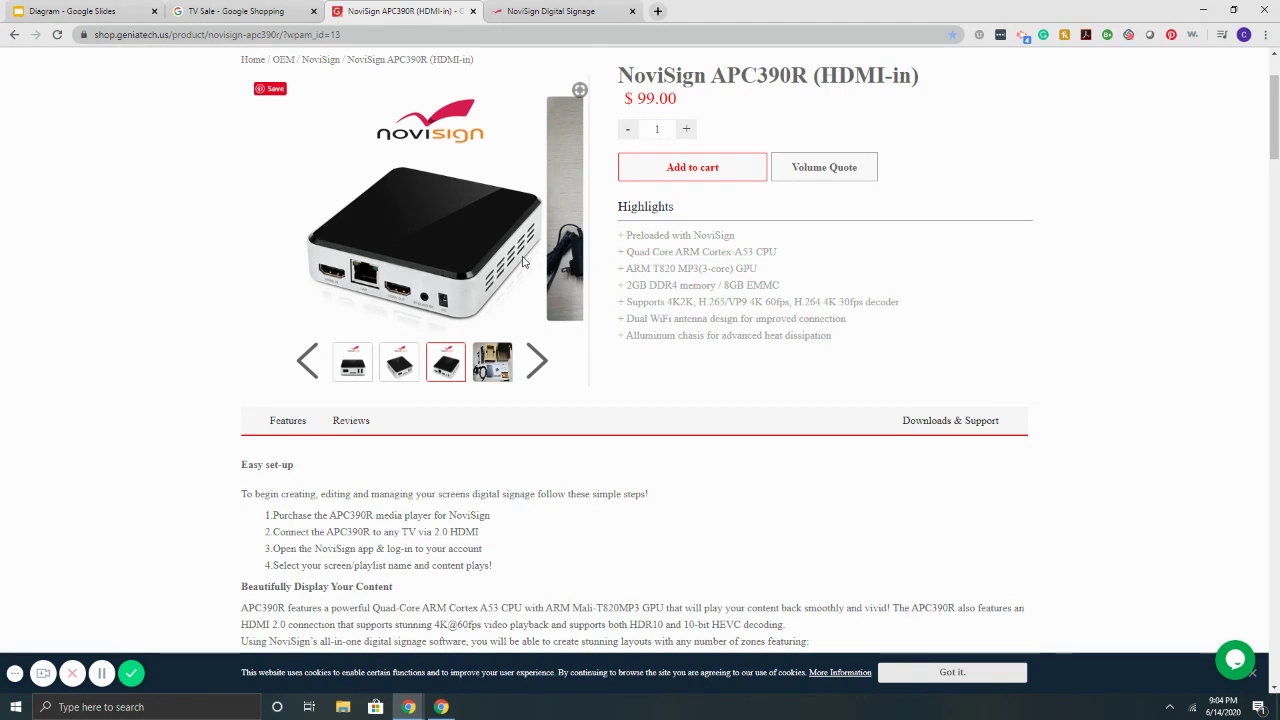
pyautogui.click(500, 366)
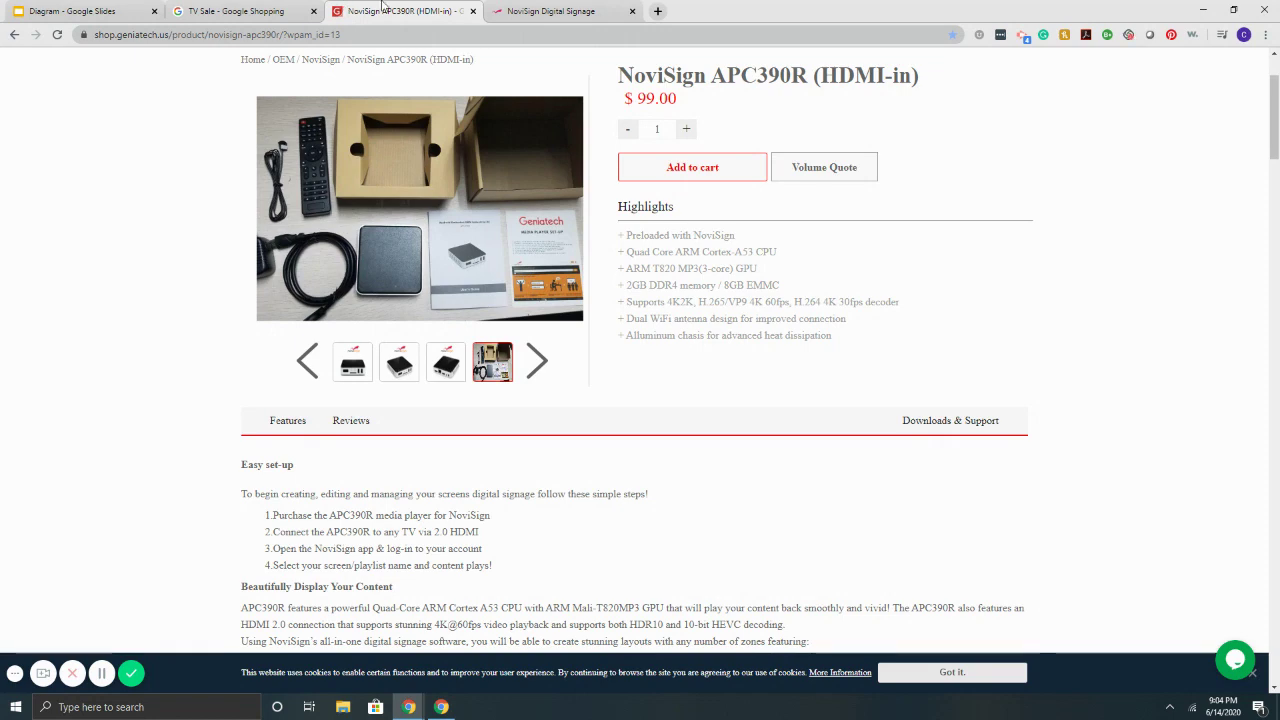
pyautogui.click(238, 8)
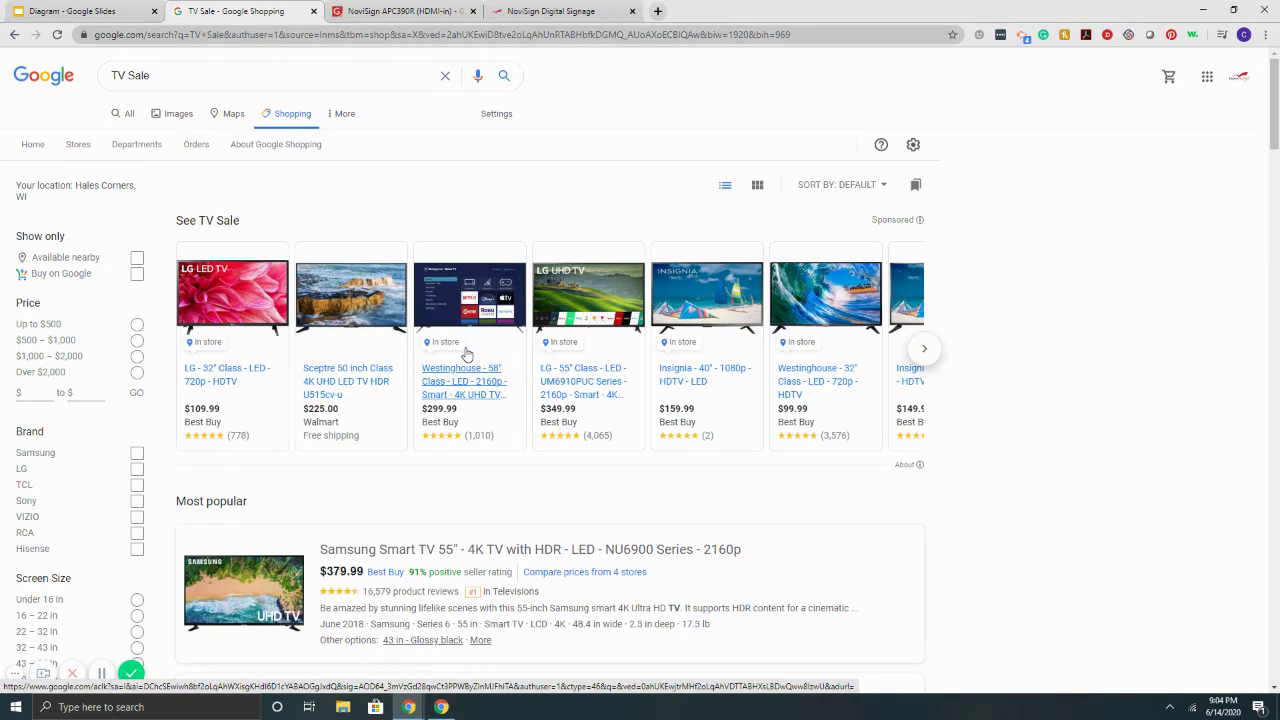
# Step: Go back from the TV Sale listings to the NoviSign APC390R product tab
pyautogui.hotkey('ctrl', 'Tab')
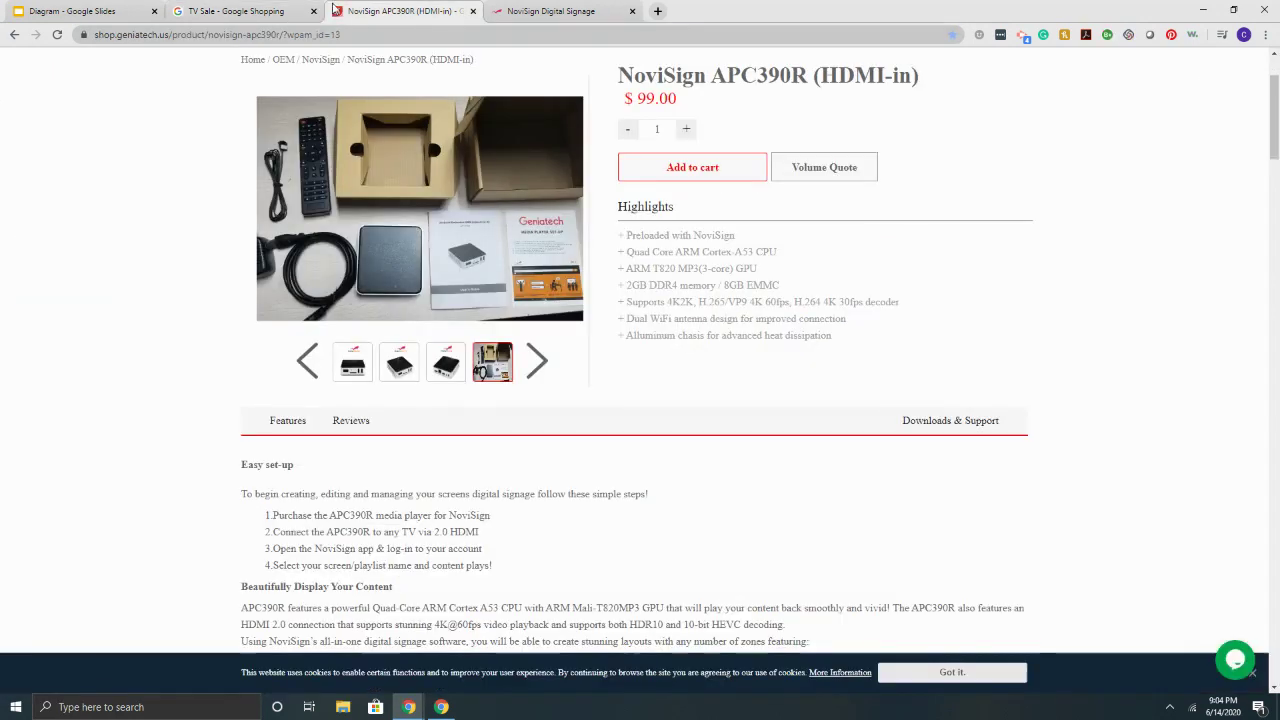
# Step: Show the first NoviSign box photo again, then go to the NoviSign Digital Signage tab
pyautogui.click(337, 377)
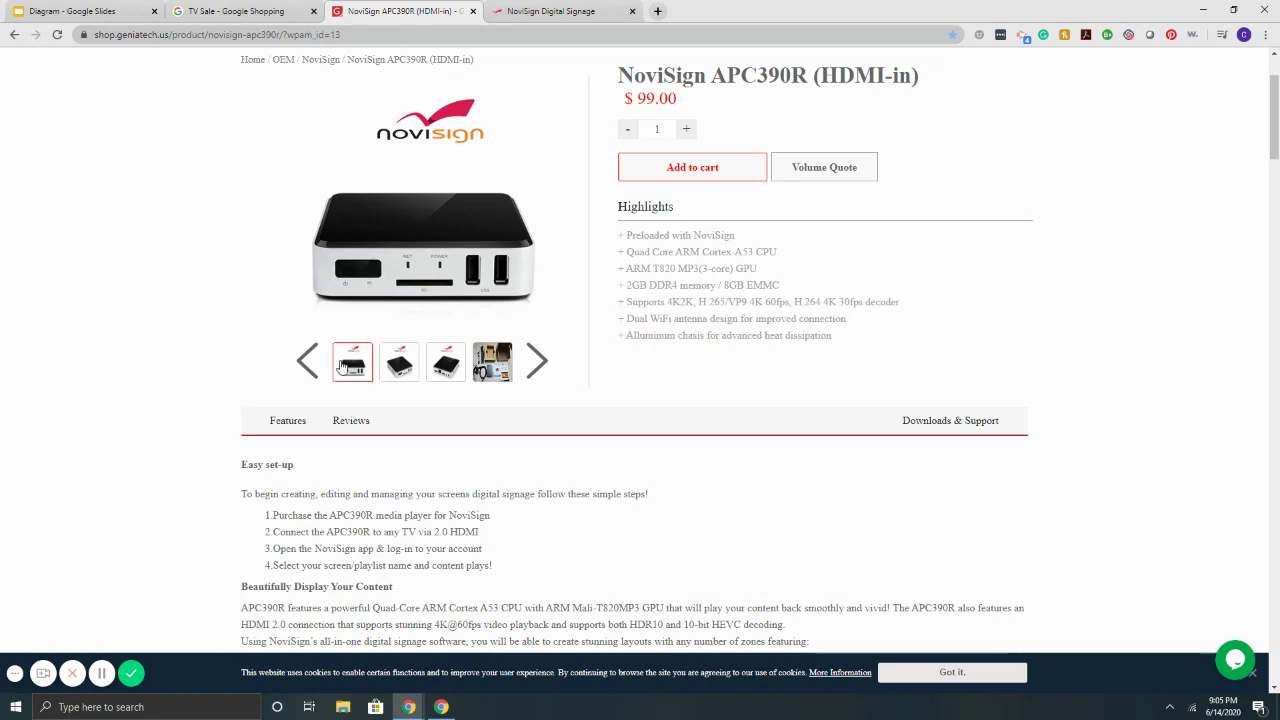
pyautogui.click(550, 11)
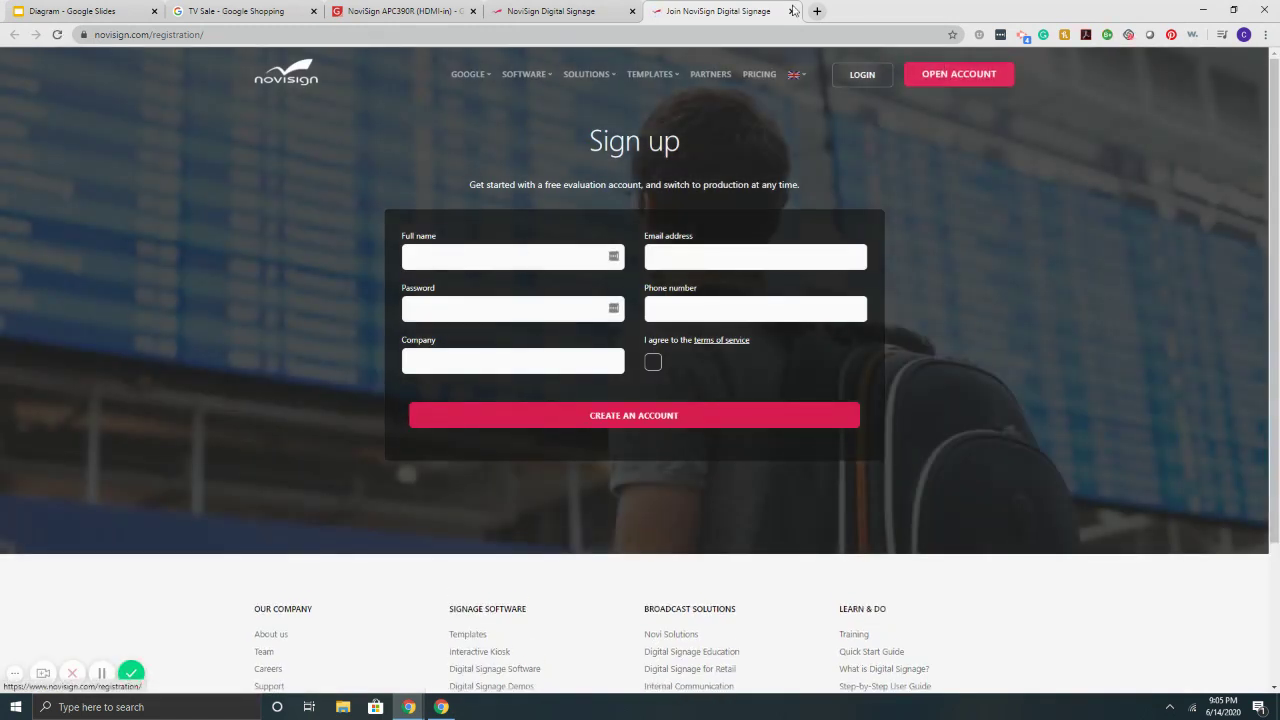
# Step: Move between the NoviSign homepage and Join NoviSign form, then log in to NoviSign Studio
pyautogui.click(550, 11)
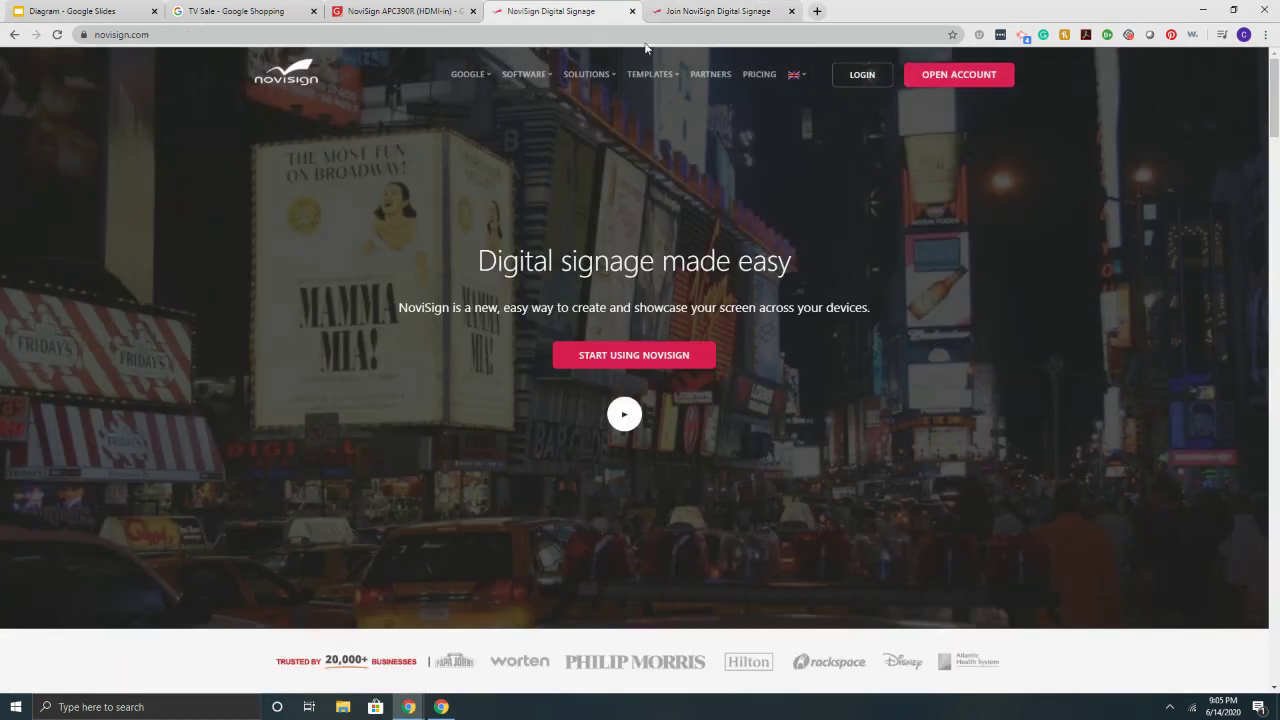
pyautogui.click(794, 8)
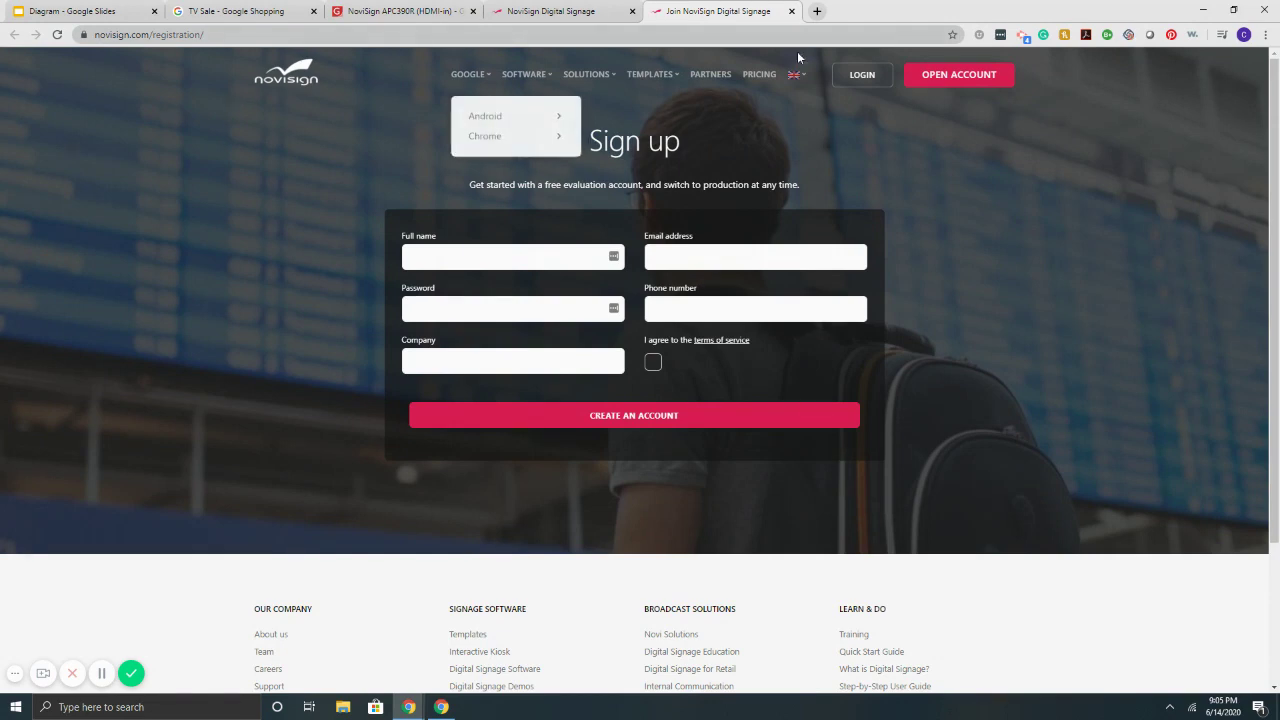
pyautogui.click(855, 74)
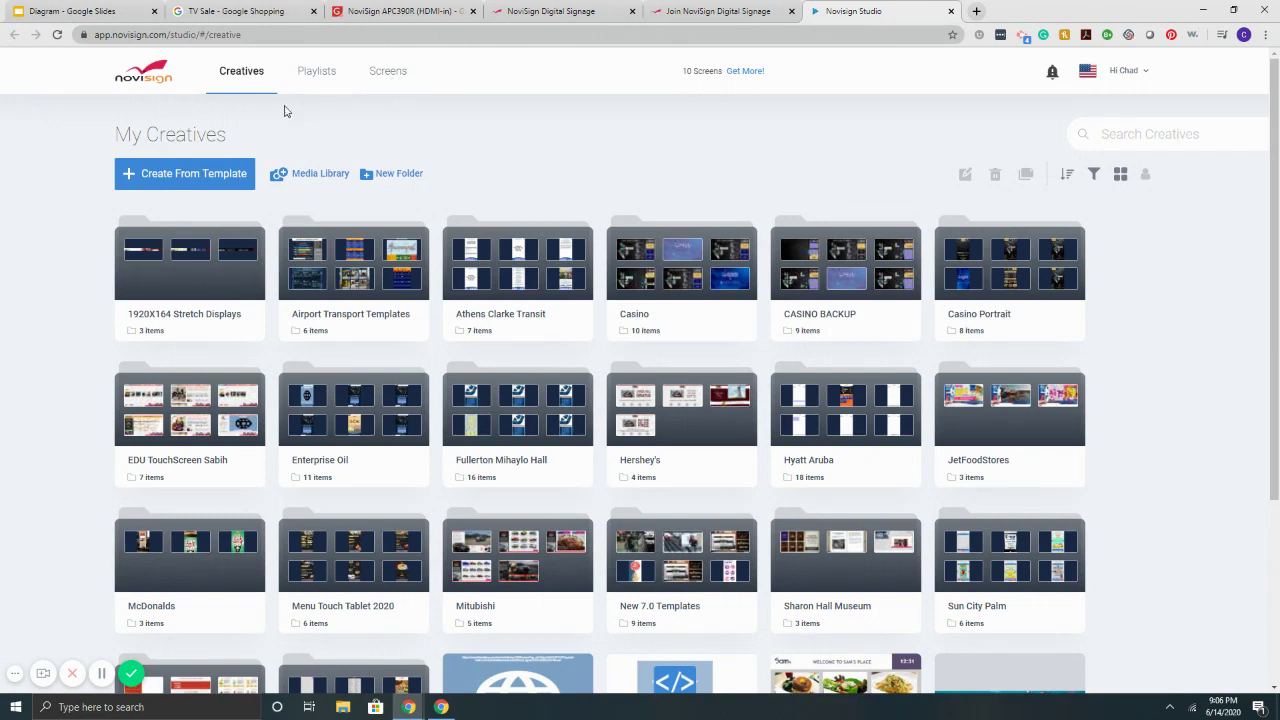
# Step: Choose Create From Template on the My Creatives page
pyautogui.click(186, 174)
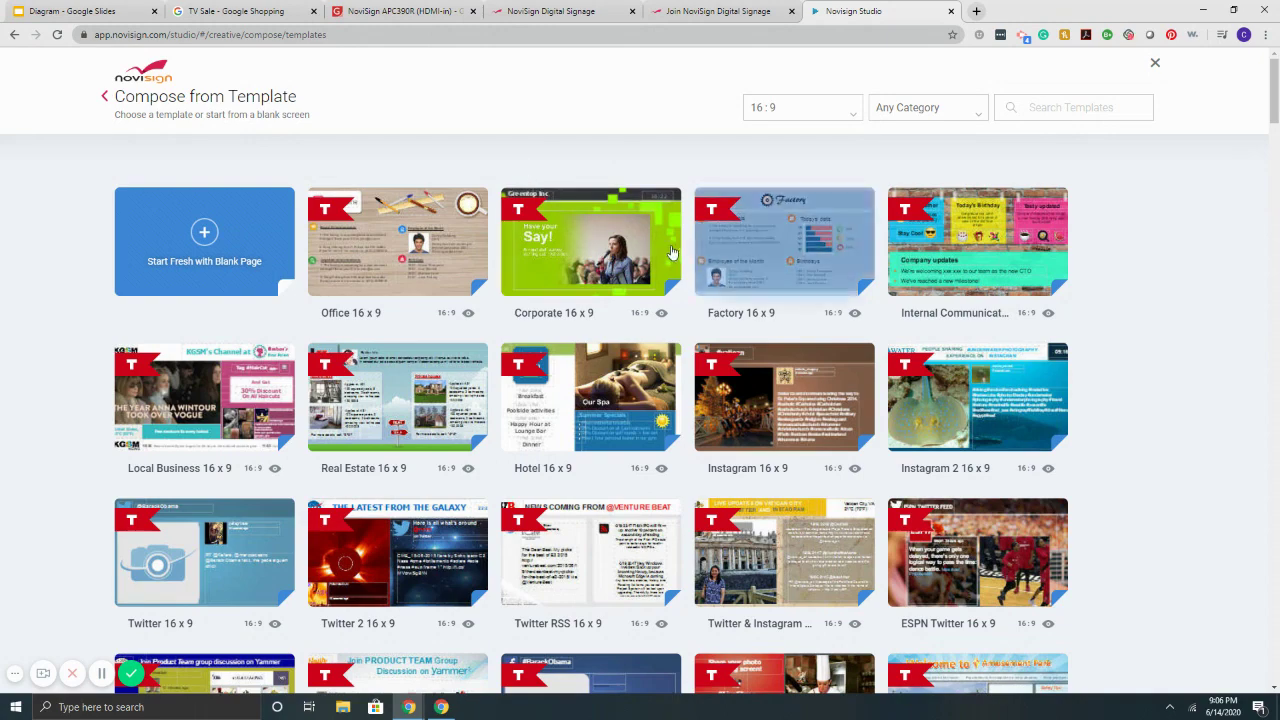
# Step: Filter the template gallery to Wide screen 9:16 and browse the portrait templates
pyautogui.moveTo(450, 253)
pyautogui.click(786, 108)
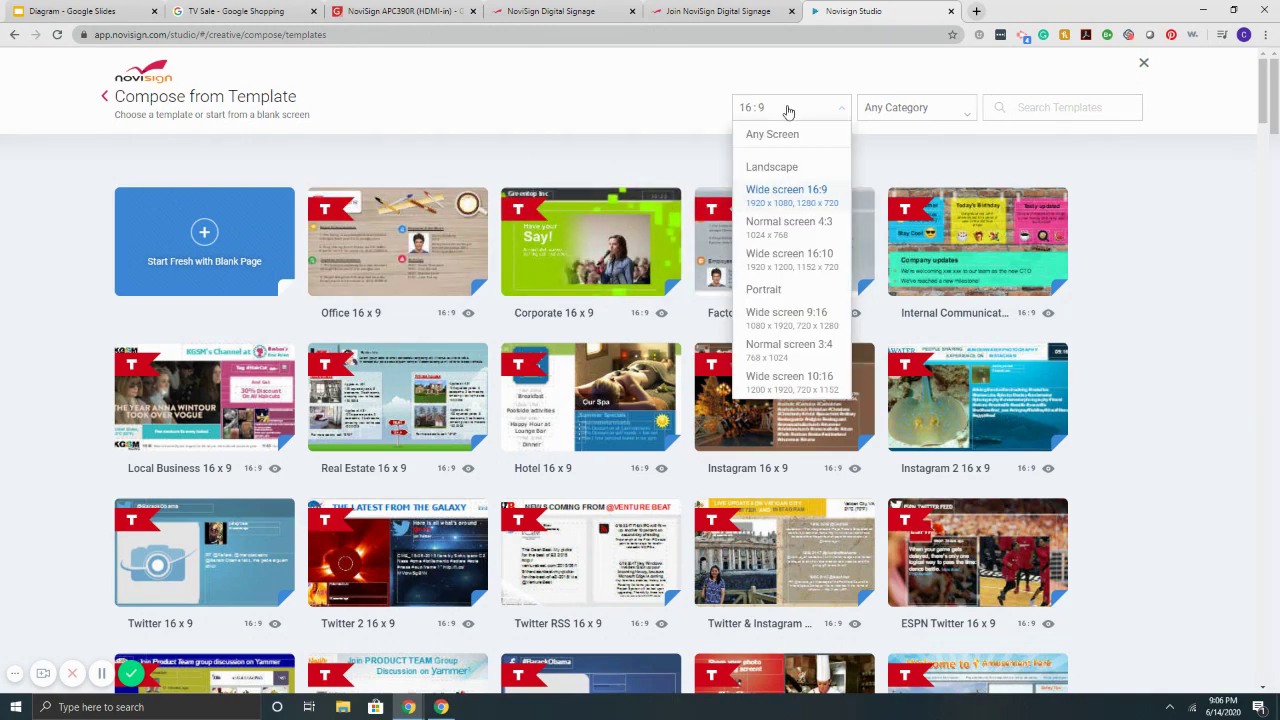
pyautogui.click(800, 314)
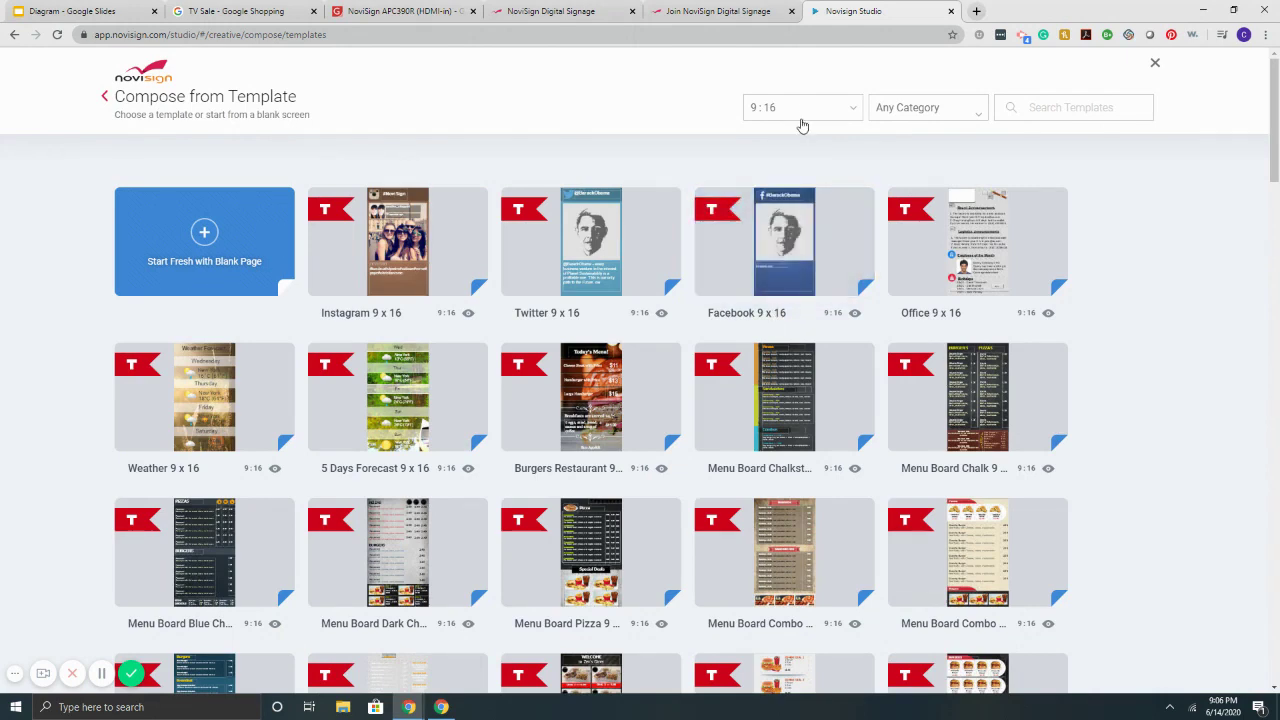
pyautogui.click(803, 110)
pyautogui.click(792, 318)
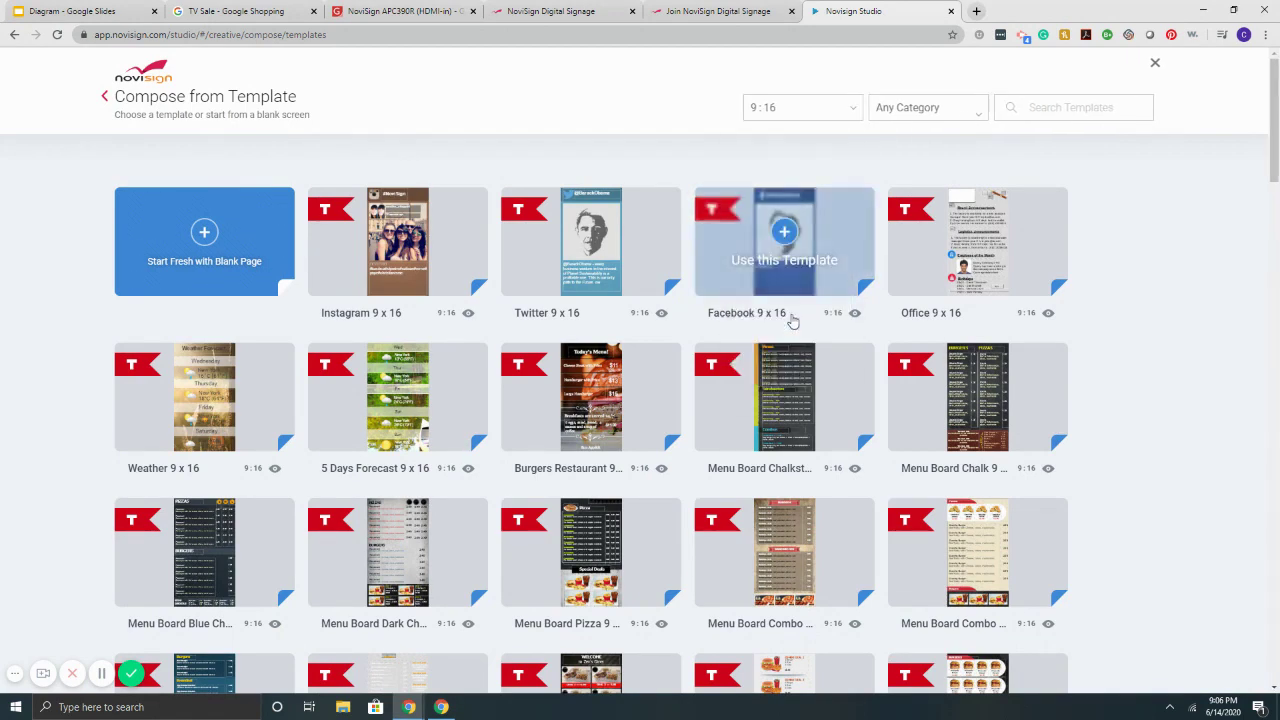
pyautogui.scroll(-1, 786, 385)
pyautogui.scroll(-5, 786, 385)
pyautogui.scroll(3, 786, 385)
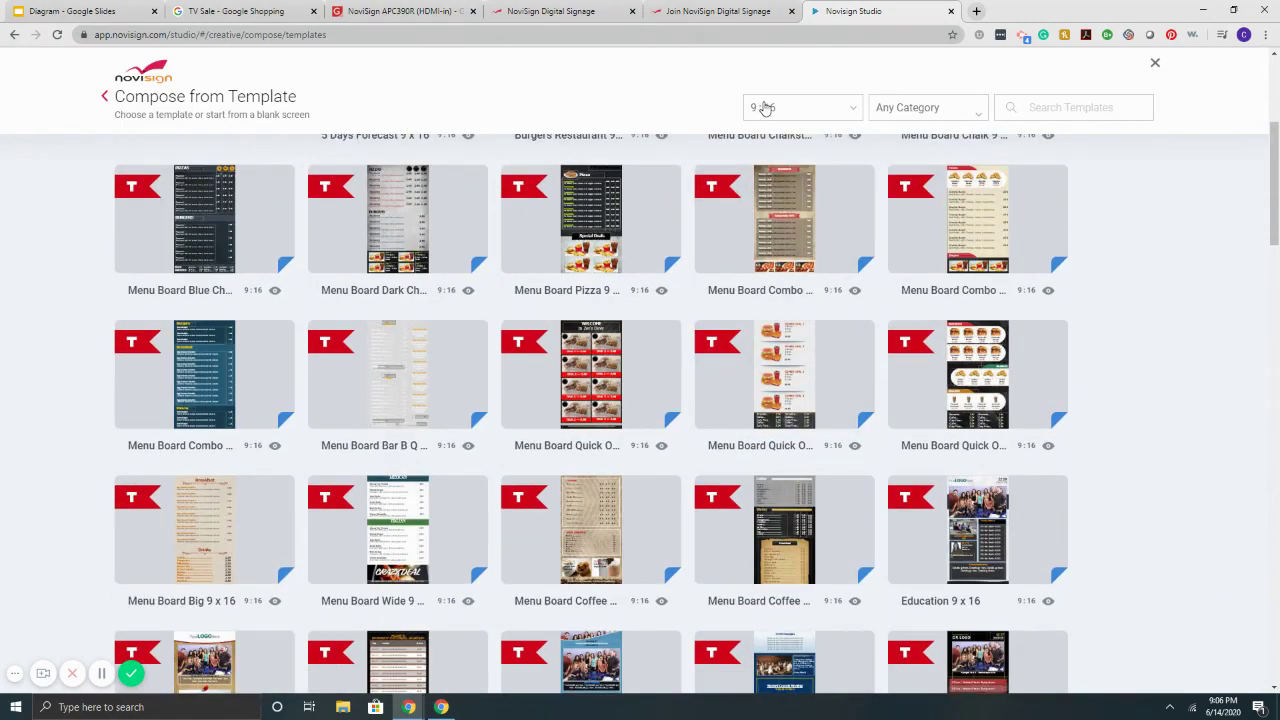
# Step: Switch the ratio filter back to Wide screen 16:9 and scroll the widescreen templates
pyautogui.click(767, 106)
pyautogui.click(786, 195)
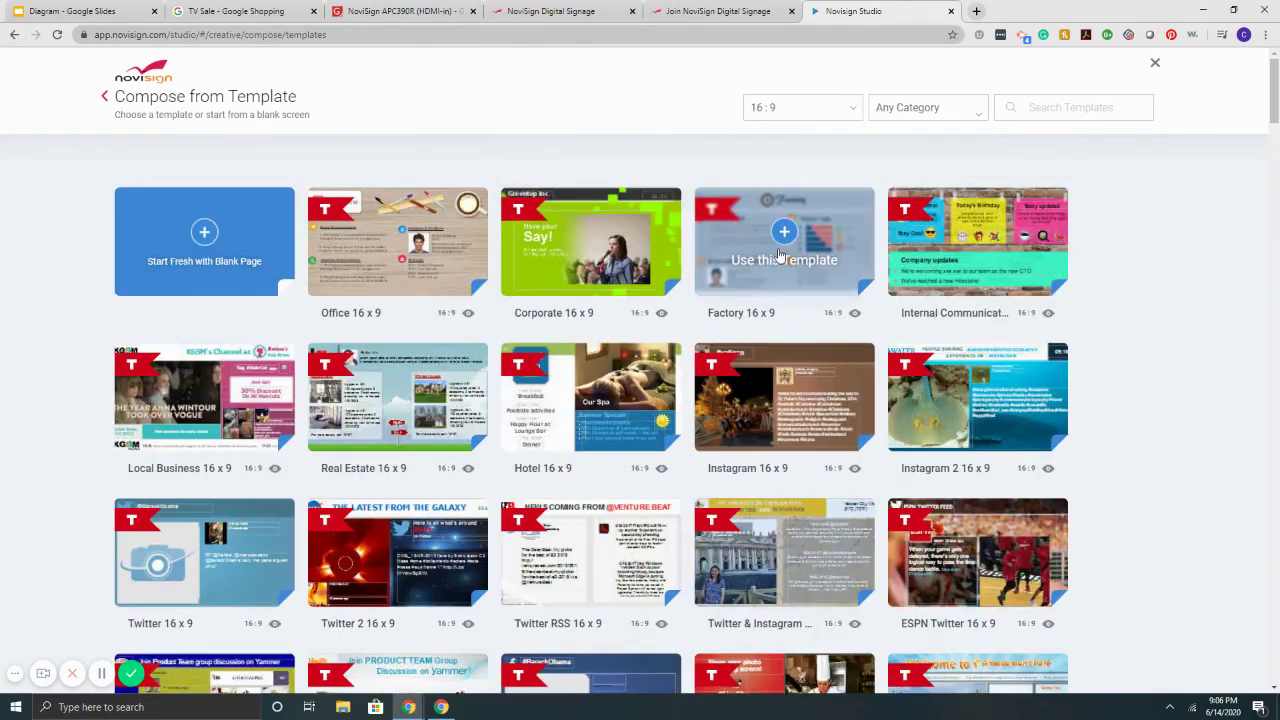
pyautogui.scroll(-6, 622, 280)
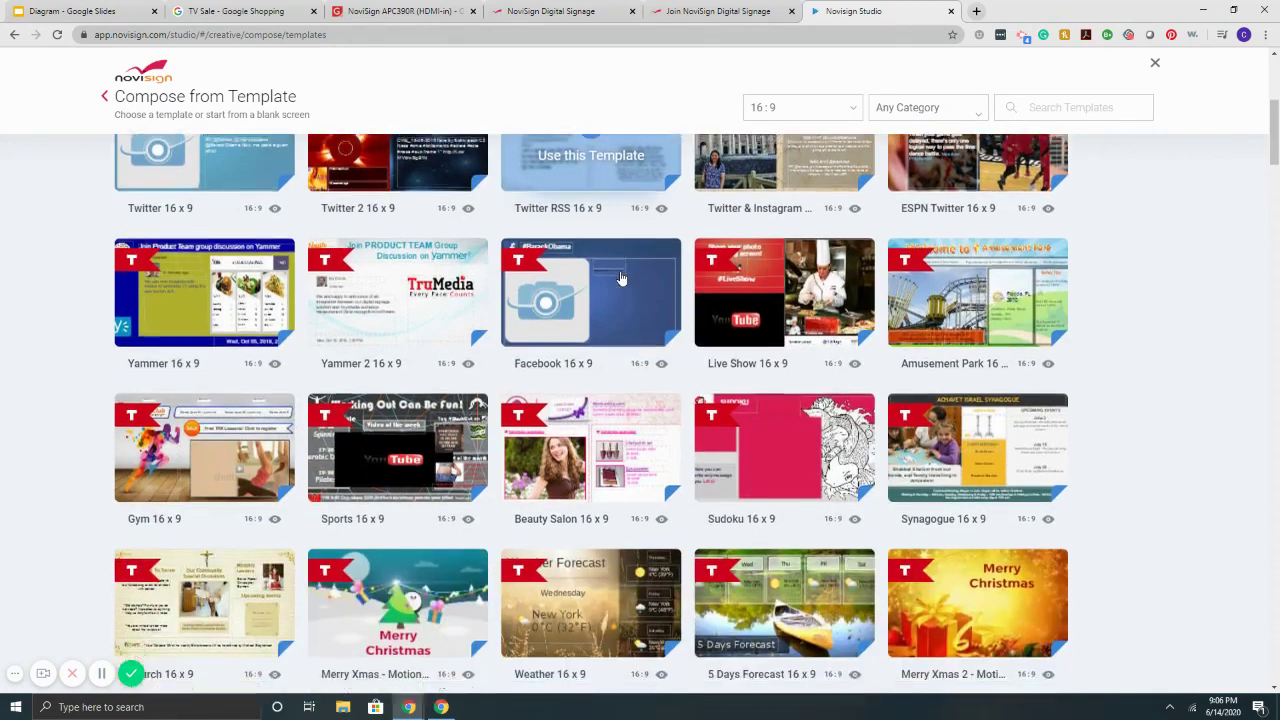
pyautogui.scroll(-1, 620, 280)
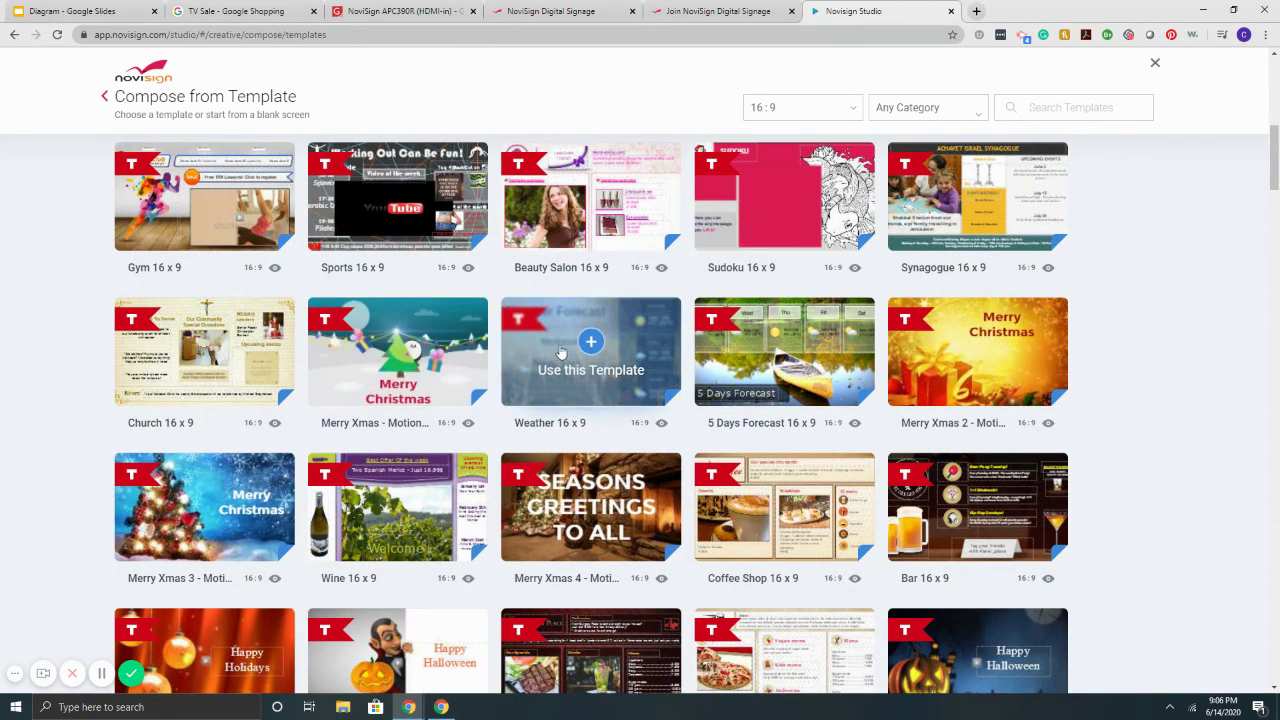
# Step: Start a creative from the Merry Xmas 2 - Motion template and preview it full screen
pyautogui.click(975, 355)
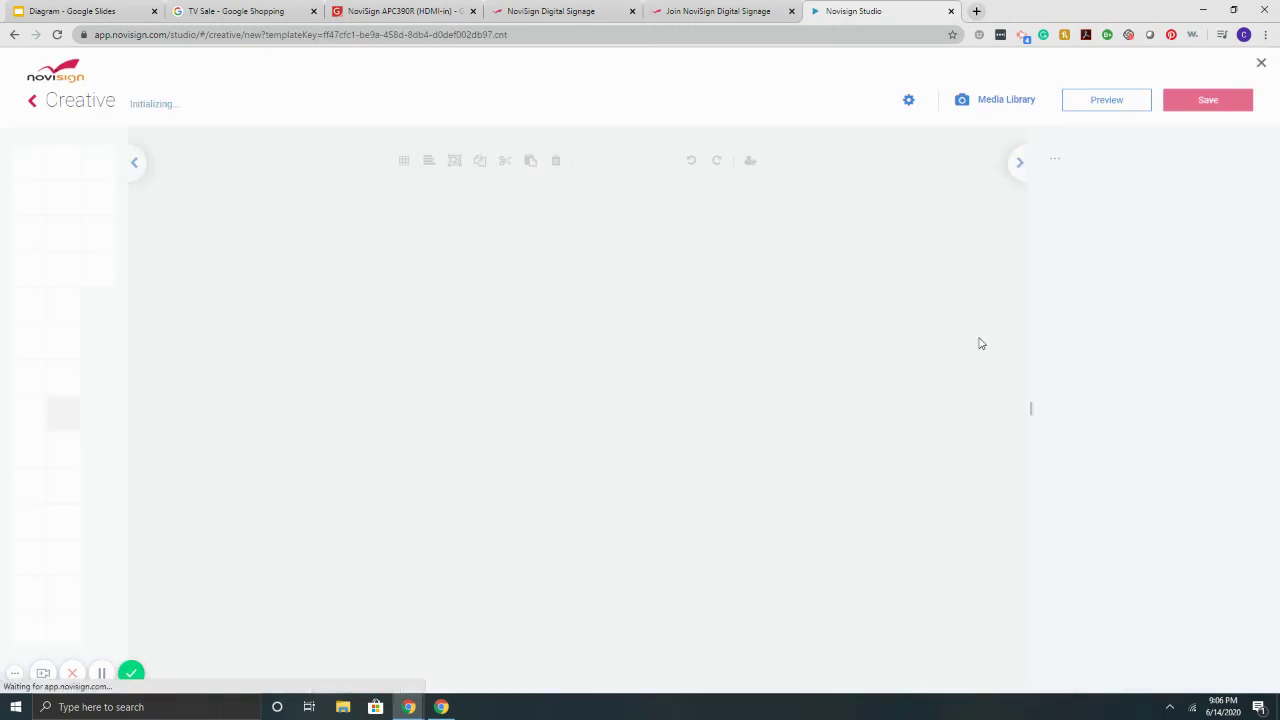
pyautogui.click(1094, 100)
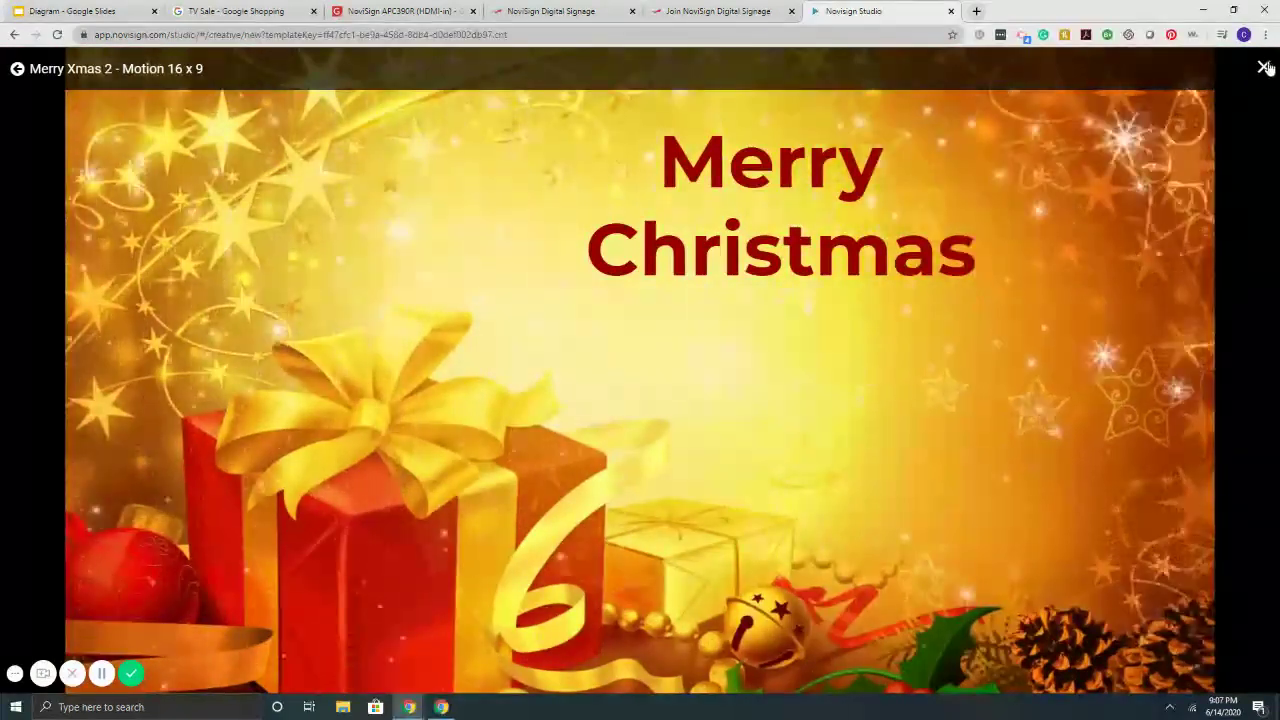
pyautogui.press('Escape')
# Step: Move and shrink the Merry Christmas text, then delete it
pyautogui.moveTo(691, 326); pyautogui.dragTo(500, 318)
pyautogui.moveTo(480, 475); pyautogui.dragTo(480, 369)
pyautogui.moveTo(467, 301); pyautogui.dragTo(417, 325)
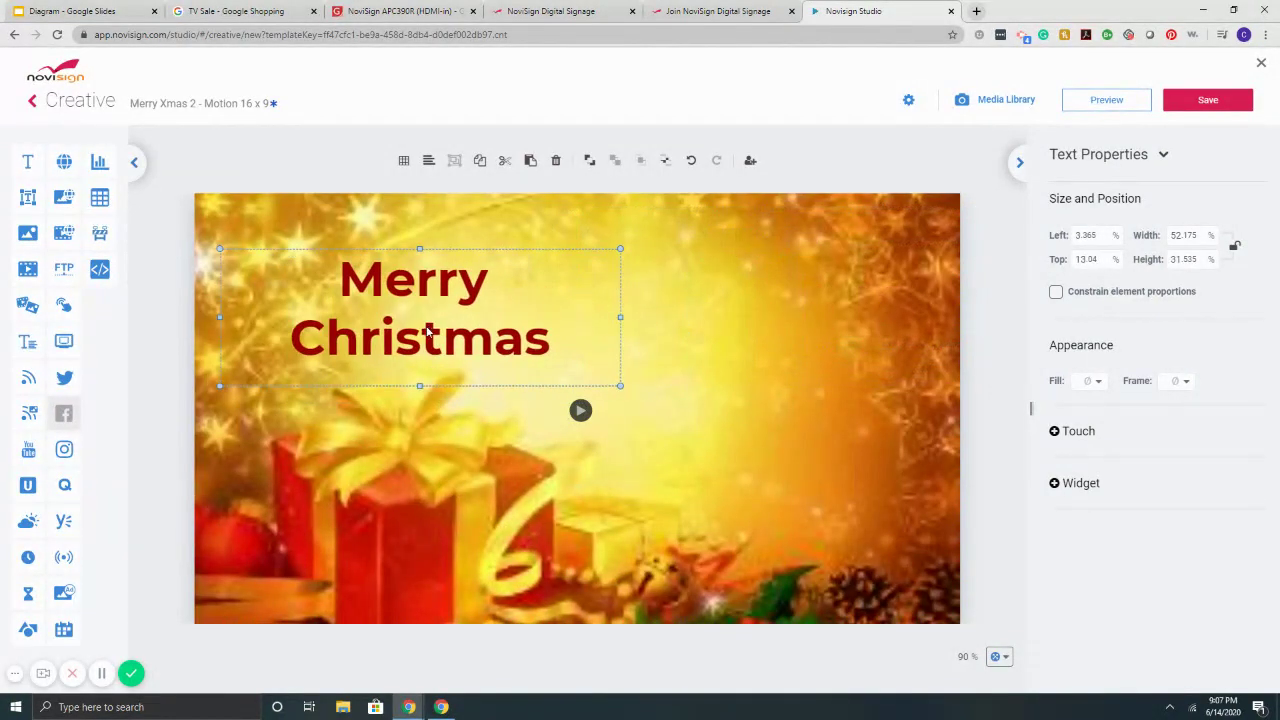
pyautogui.press('Delete')
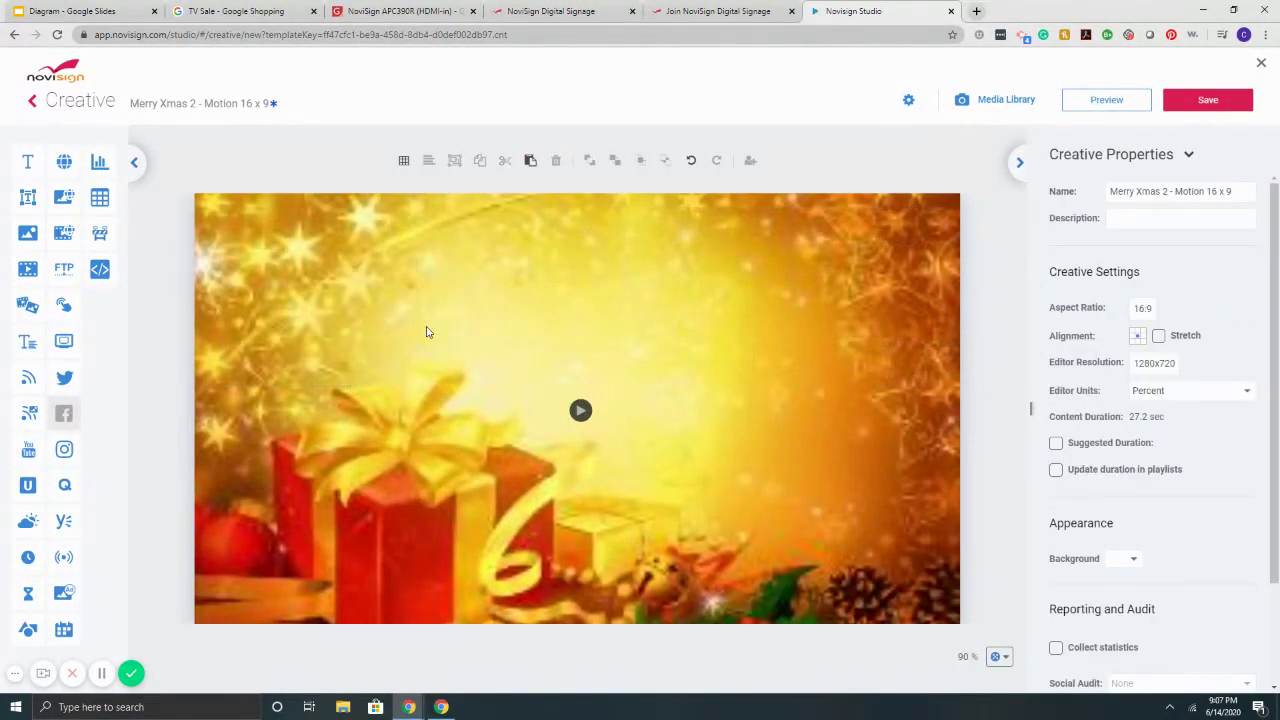
# Step: Close the editor without saving and return to Create From Template
pyautogui.click(1260, 63)
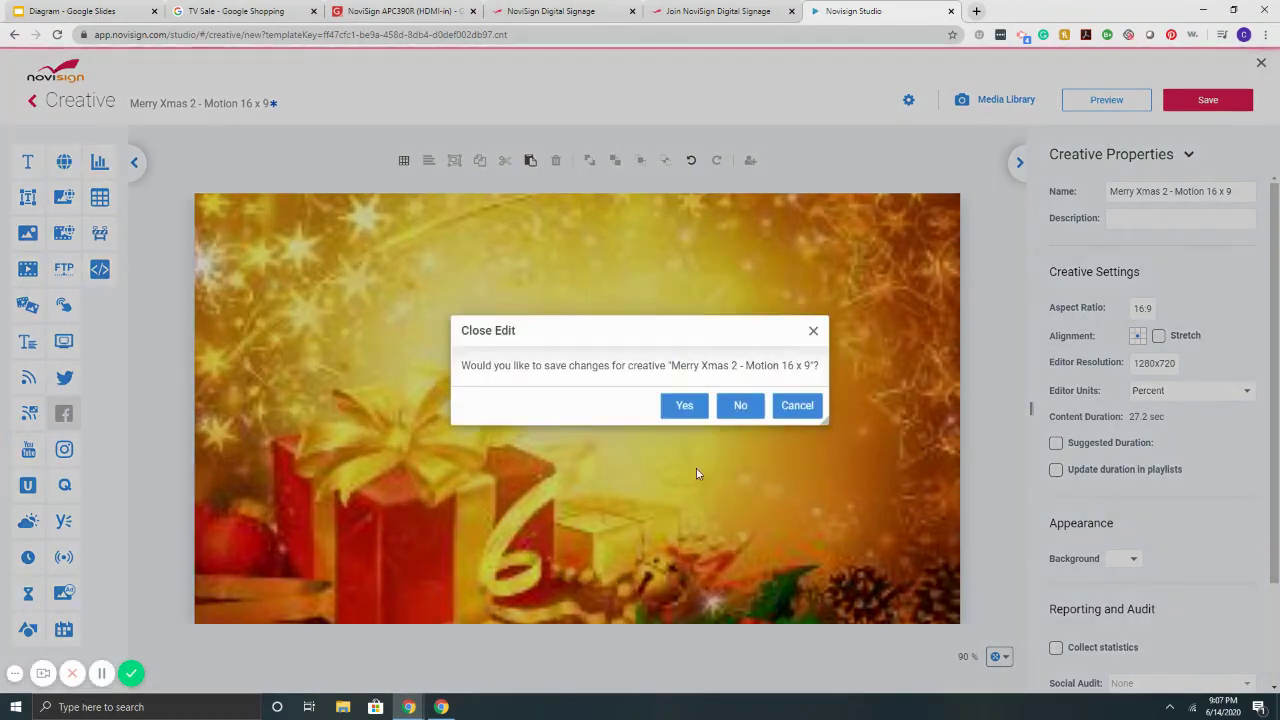
pyautogui.click(740, 405)
pyautogui.click(210, 168)
# Step: Scroll the 16:9 gallery down to the Hospitality, Lobby 16 x 9 and Automotive templates
pyautogui.scroll(-8, 585, 290)
pyautogui.scroll(-3, 590, 292)
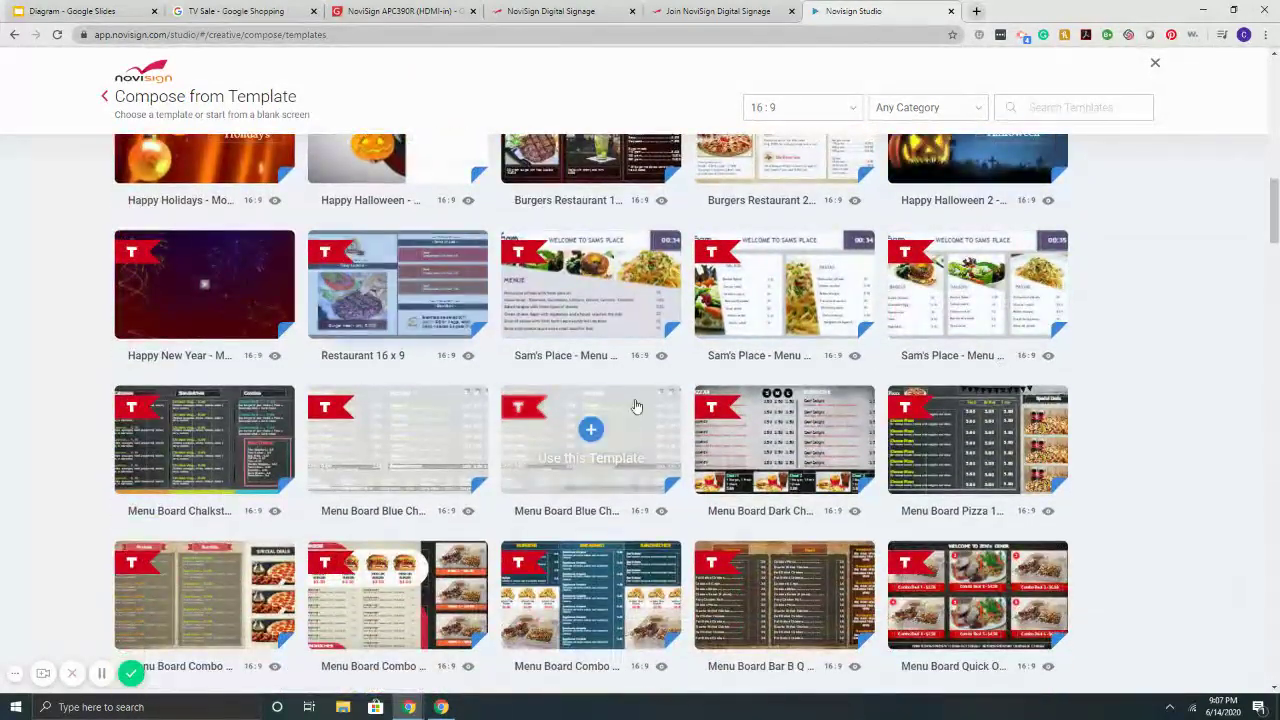
pyautogui.scroll(-1, 901, 366)
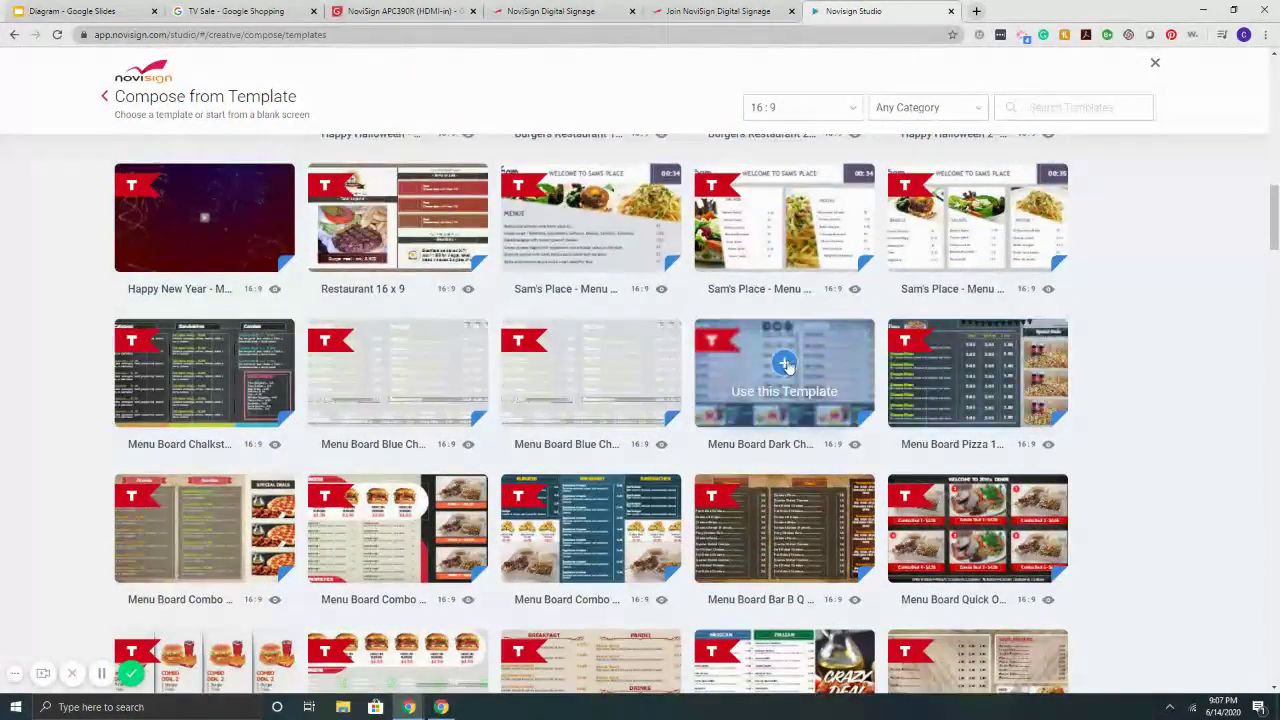
pyautogui.scroll(-1, 590, 375)
pyautogui.scroll(-1, 879, 396)
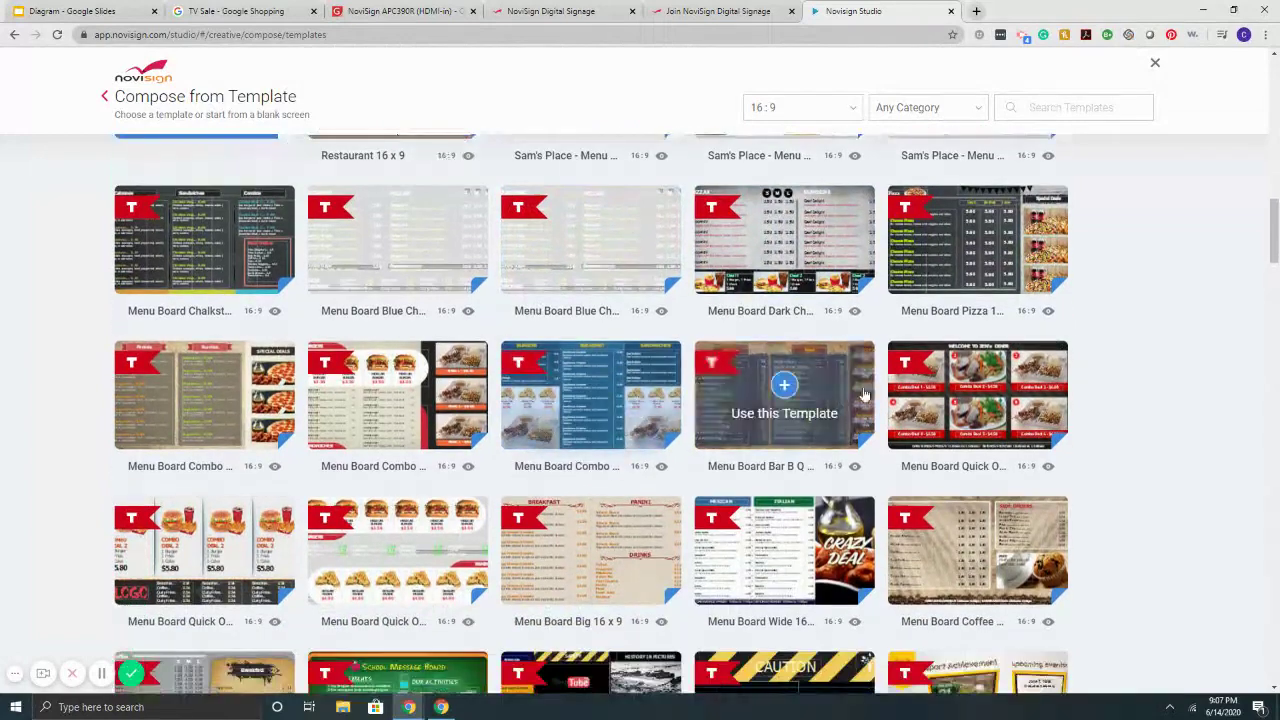
pyautogui.scroll(-2, 288, 505)
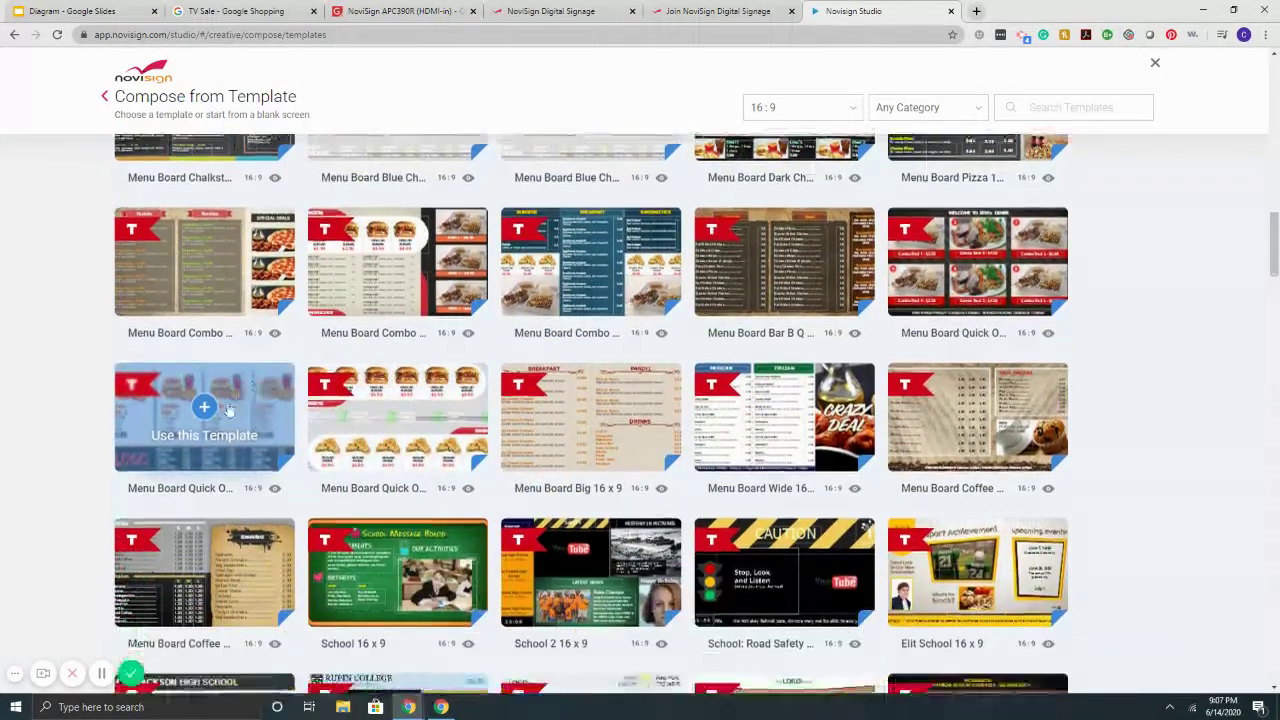
pyautogui.scroll(-1, 200, 460)
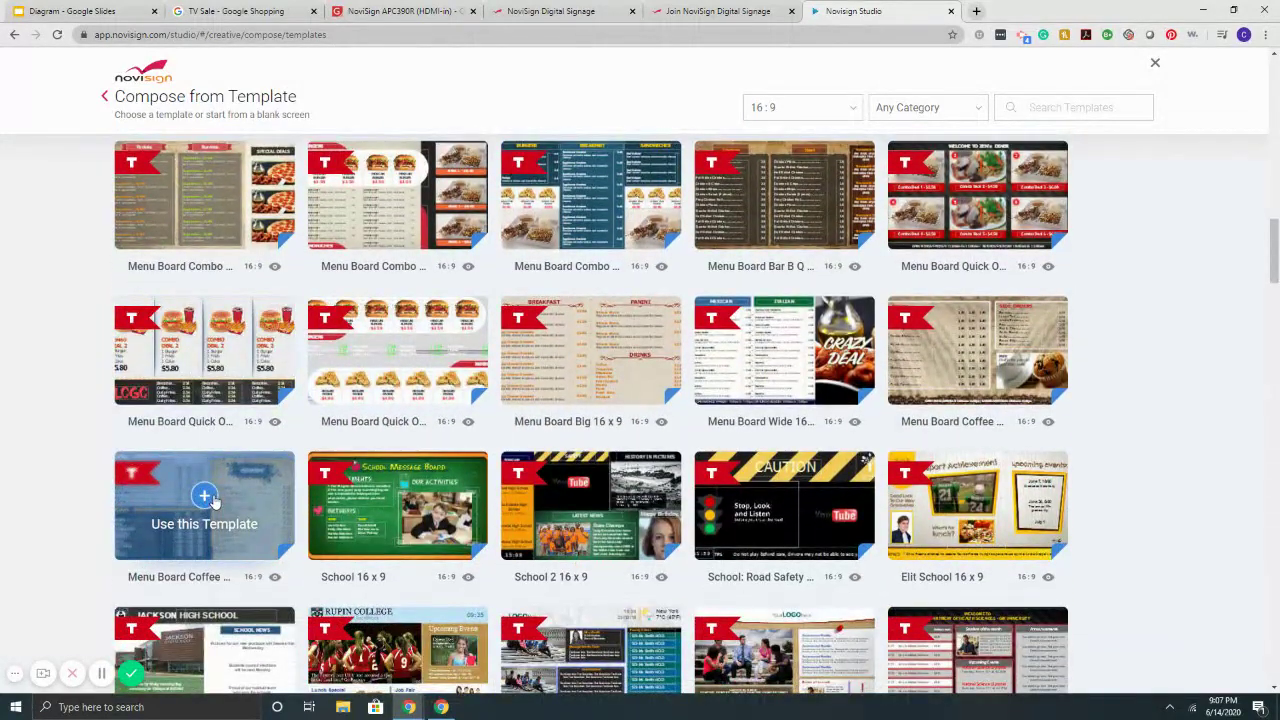
pyautogui.scroll(-3, 210, 497)
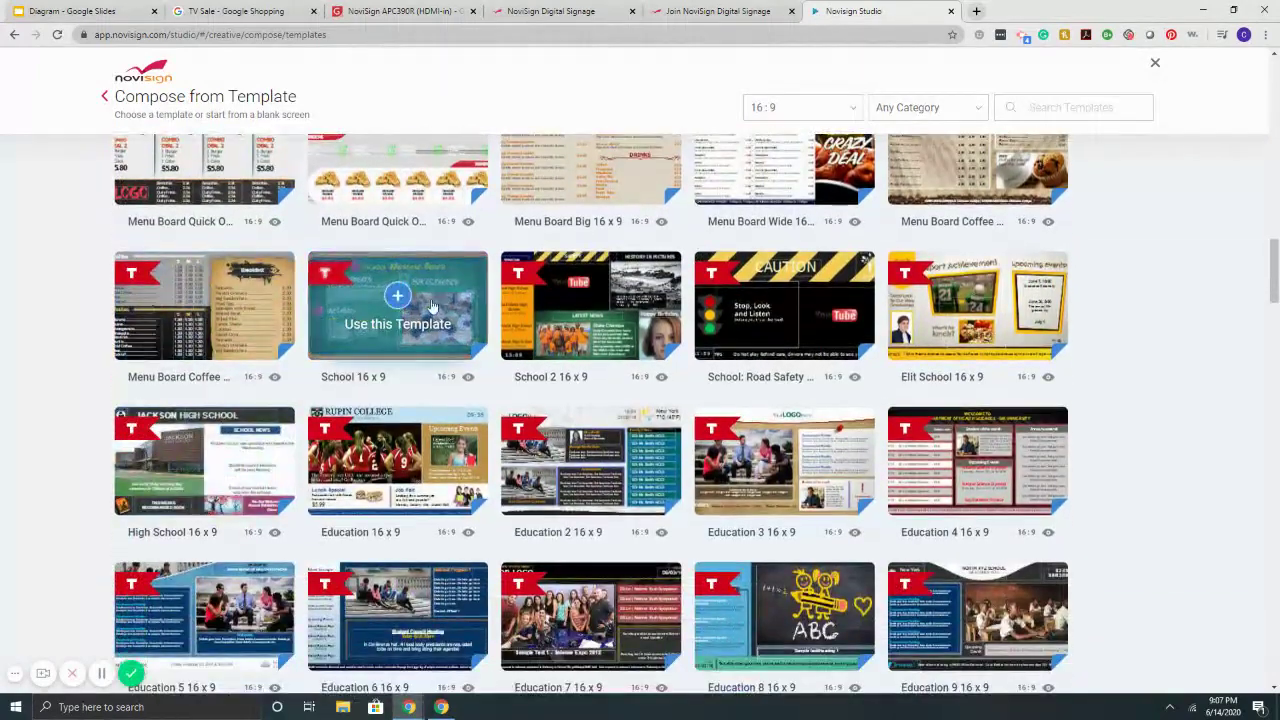
pyautogui.scroll(-4, 463, 302)
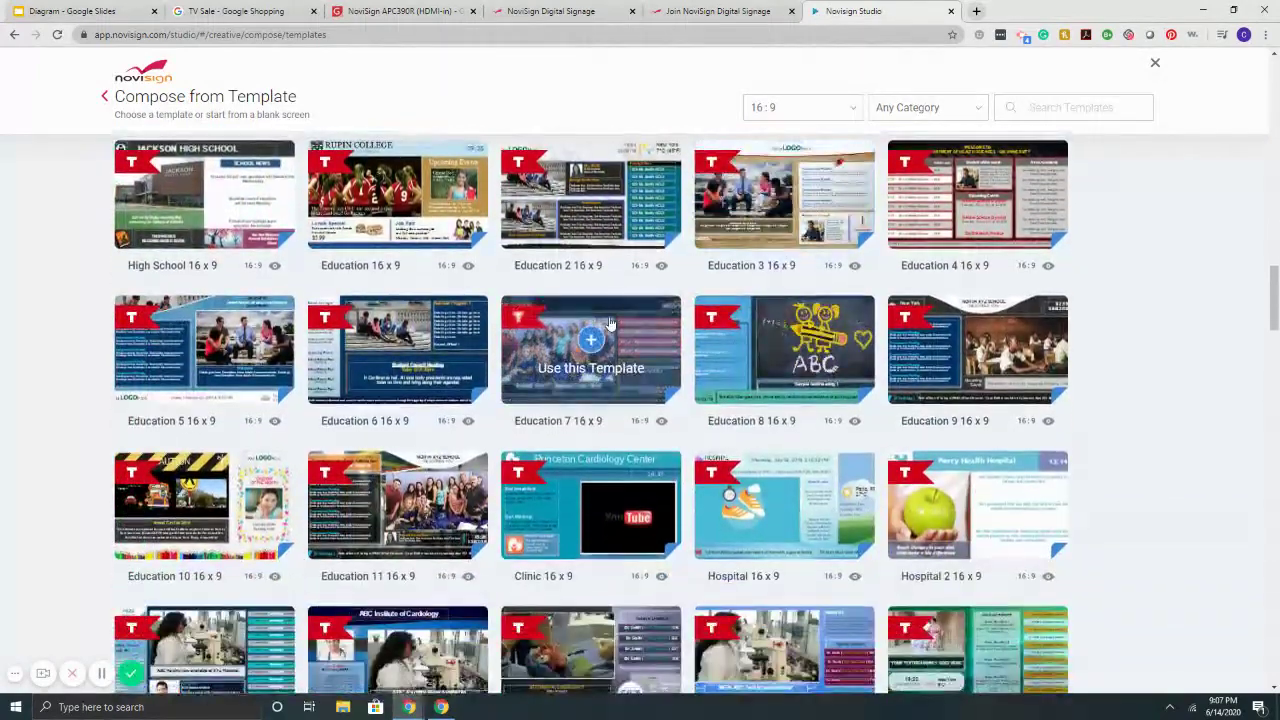
pyautogui.scroll(-5, 600, 323)
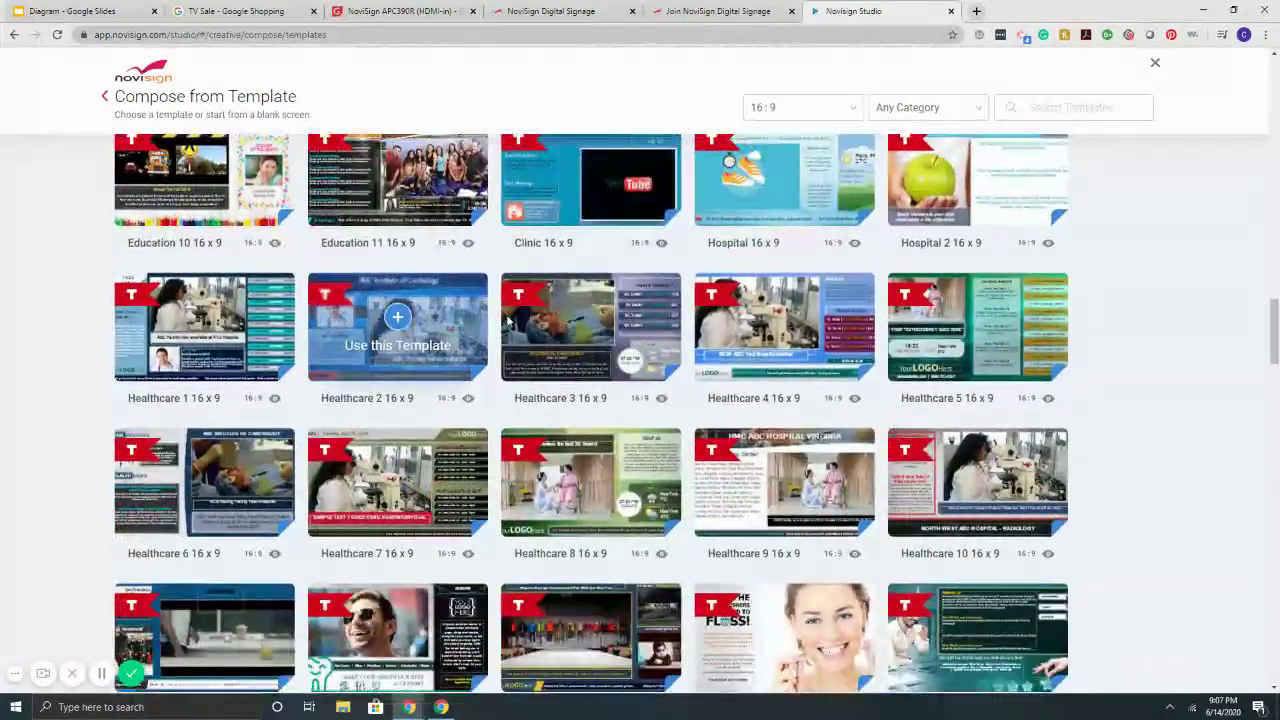
pyautogui.scroll(-2, 551, 323)
pyautogui.scroll(-3, 785, 238)
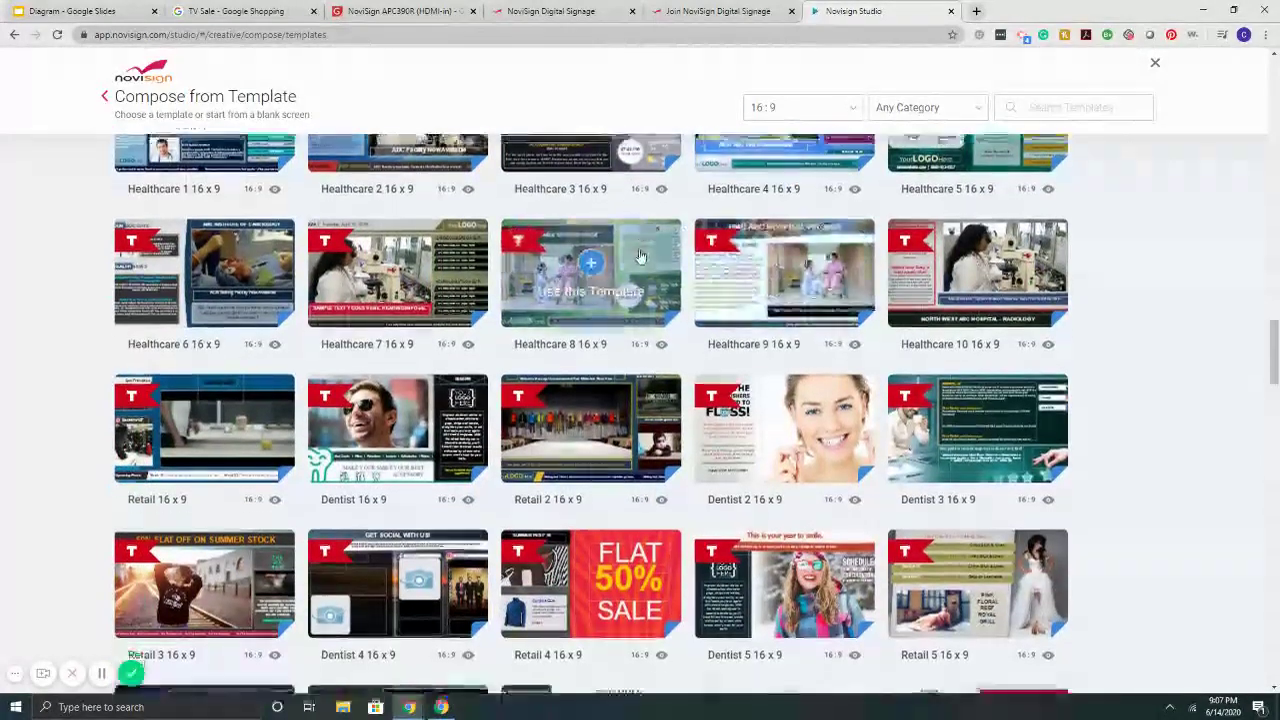
pyautogui.scroll(-1, 311, 287)
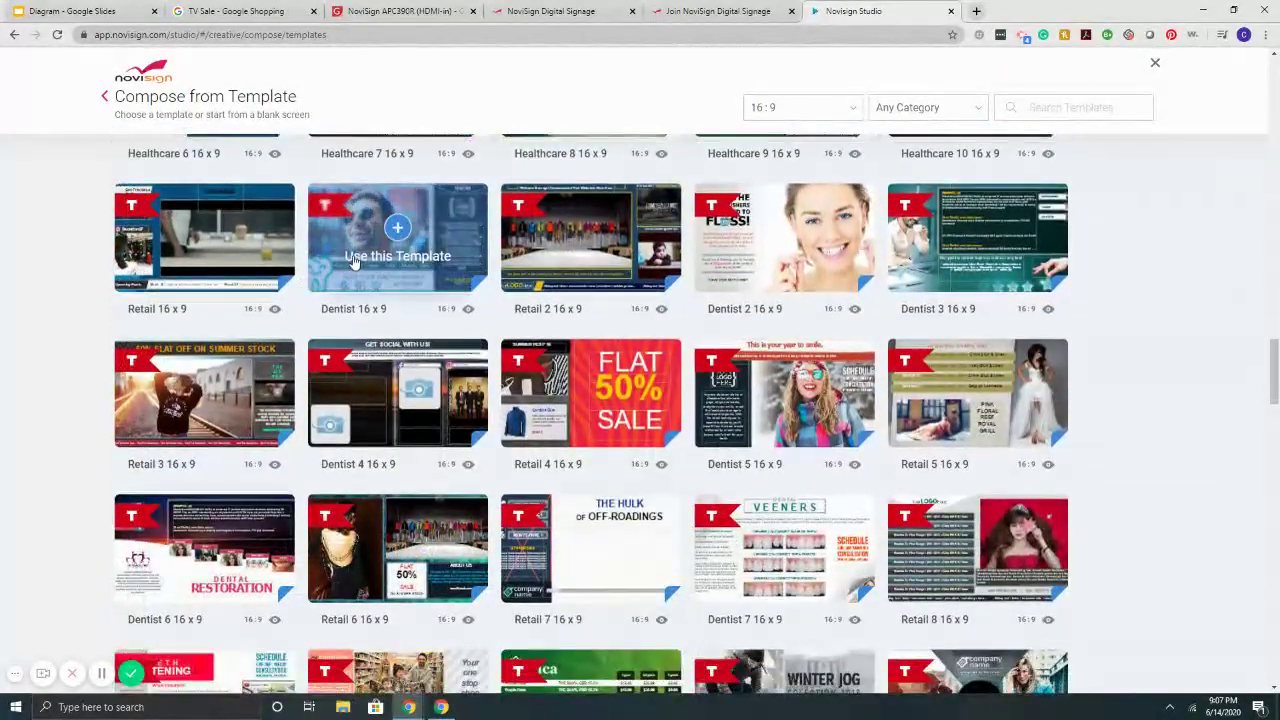
pyautogui.scroll(-1, 423, 233)
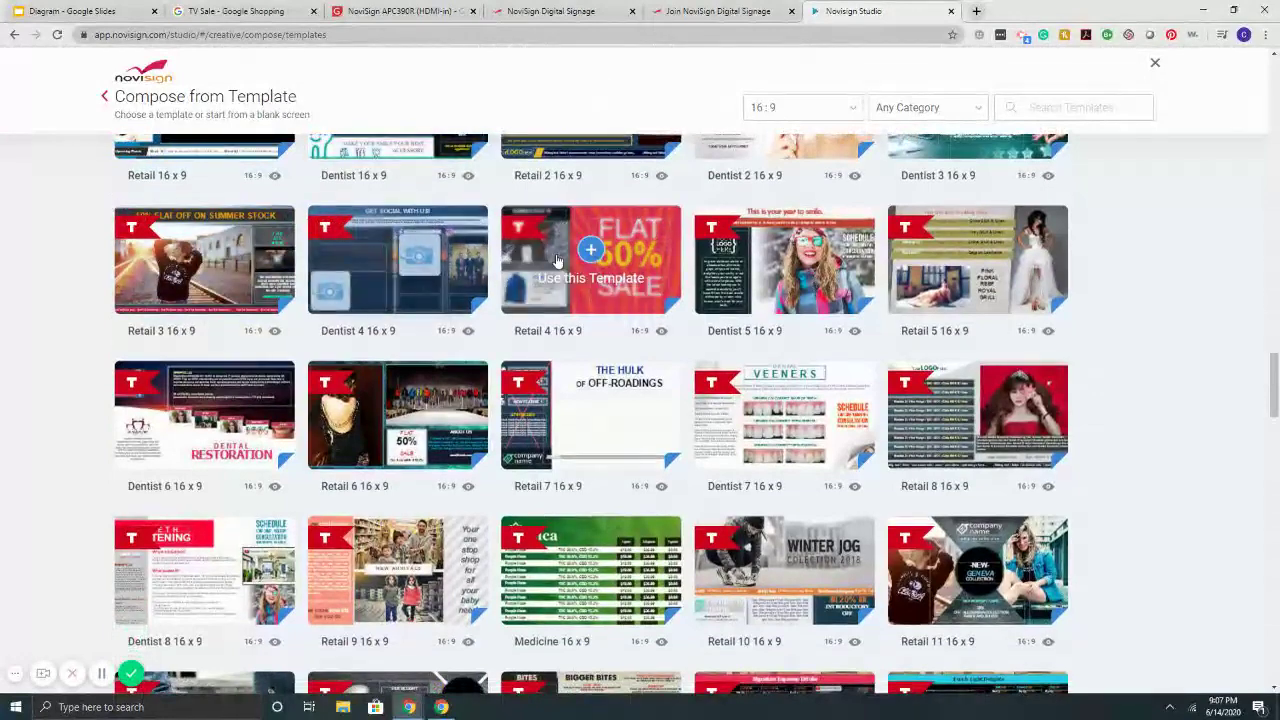
pyautogui.scroll(-2, 402, 286)
pyautogui.scroll(-2, 402, 286)
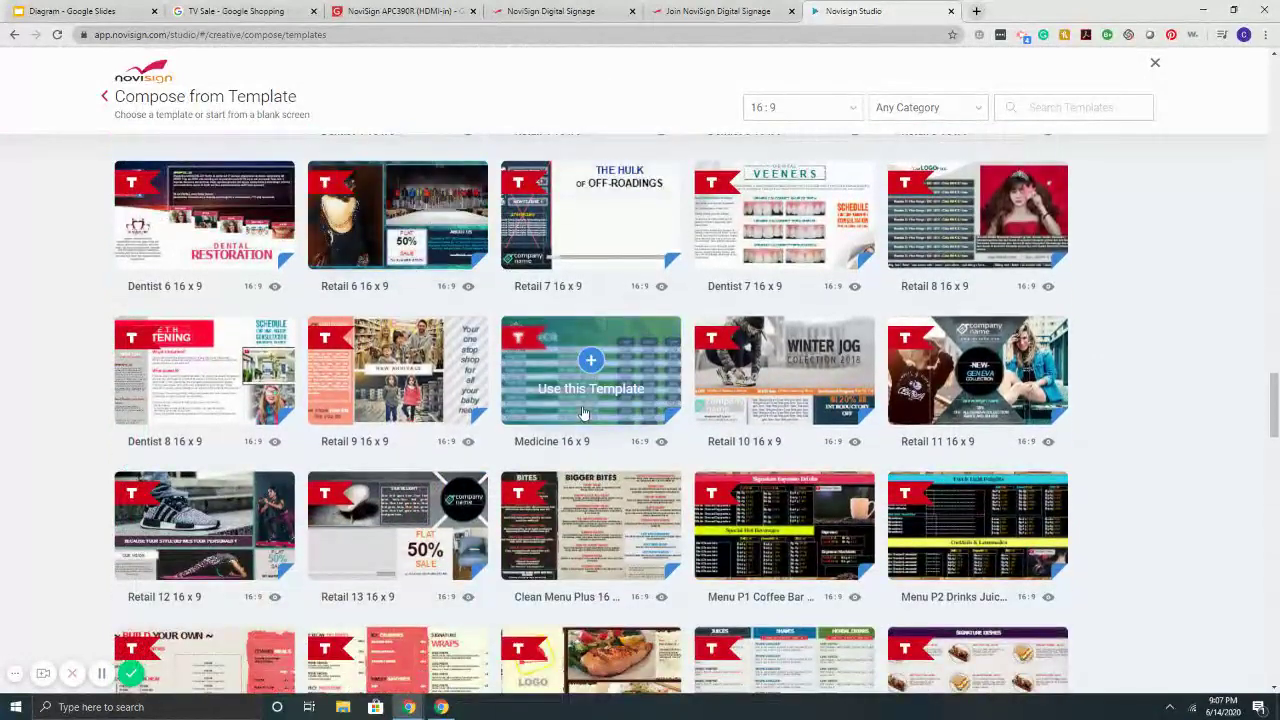
pyautogui.scroll(-1, 584, 410)
pyautogui.scroll(1, 571, 371)
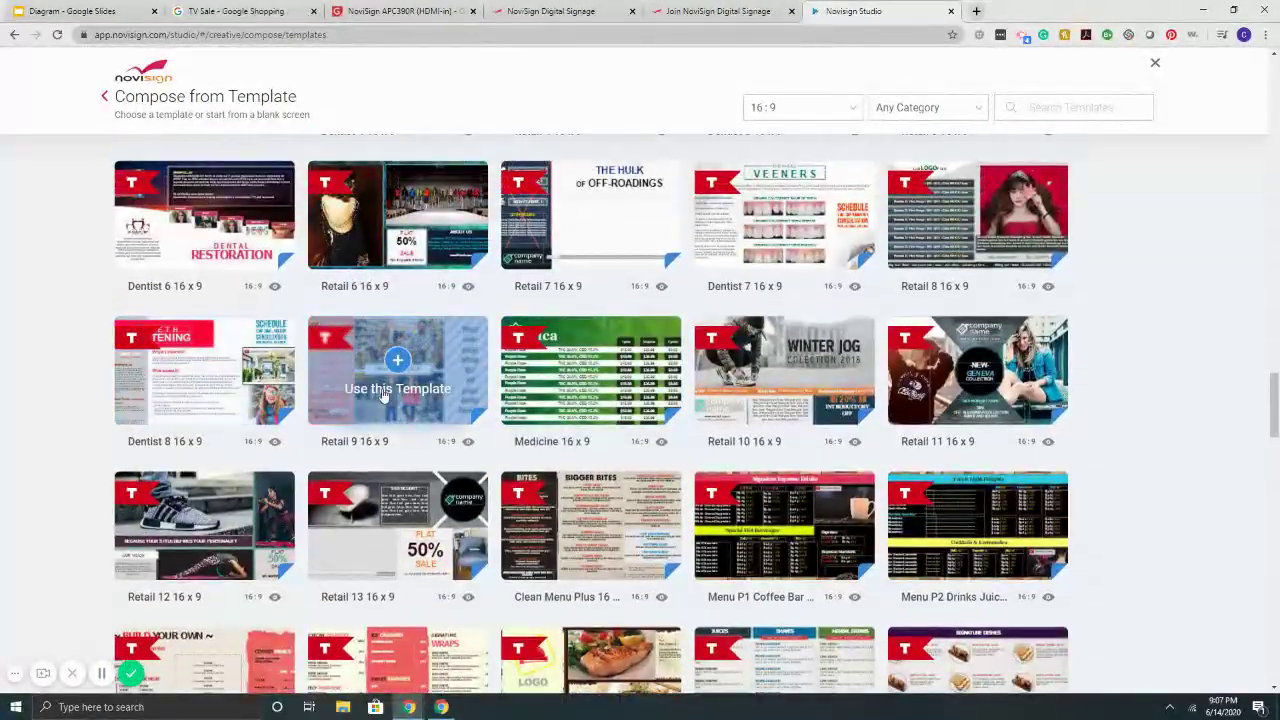
pyautogui.scroll(-5, 731, 360)
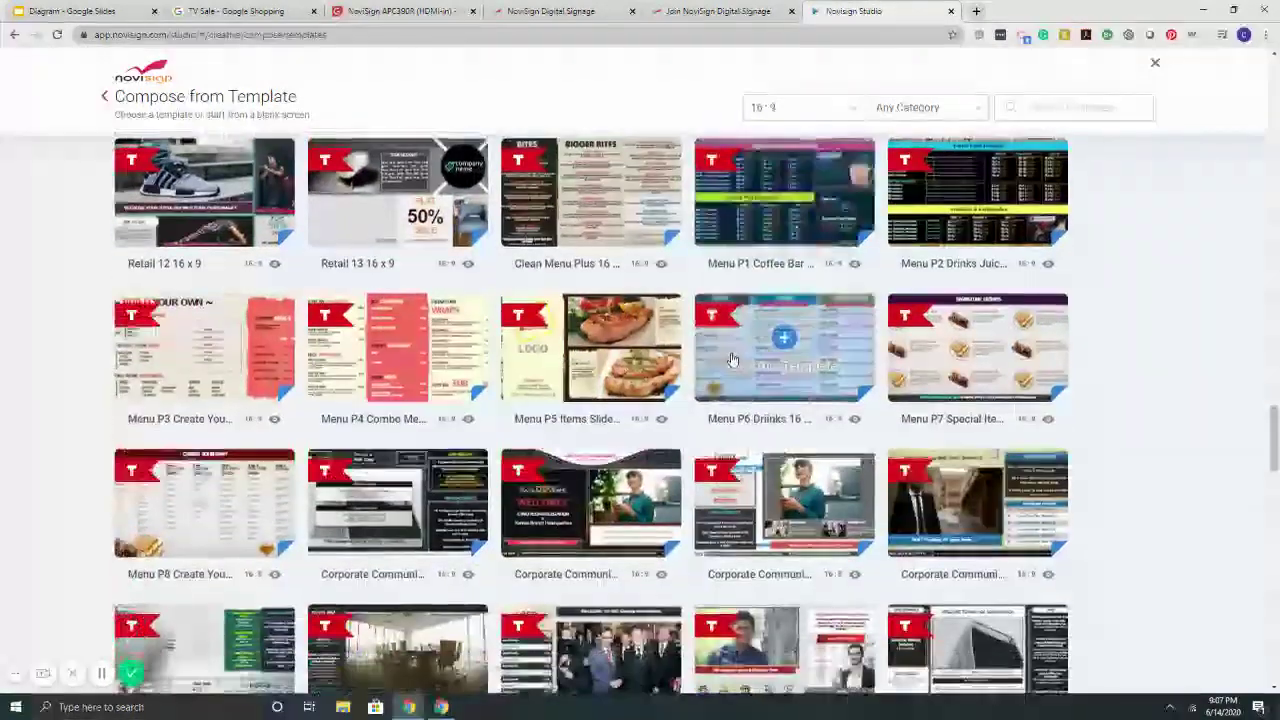
pyautogui.scroll(-1, 731, 360)
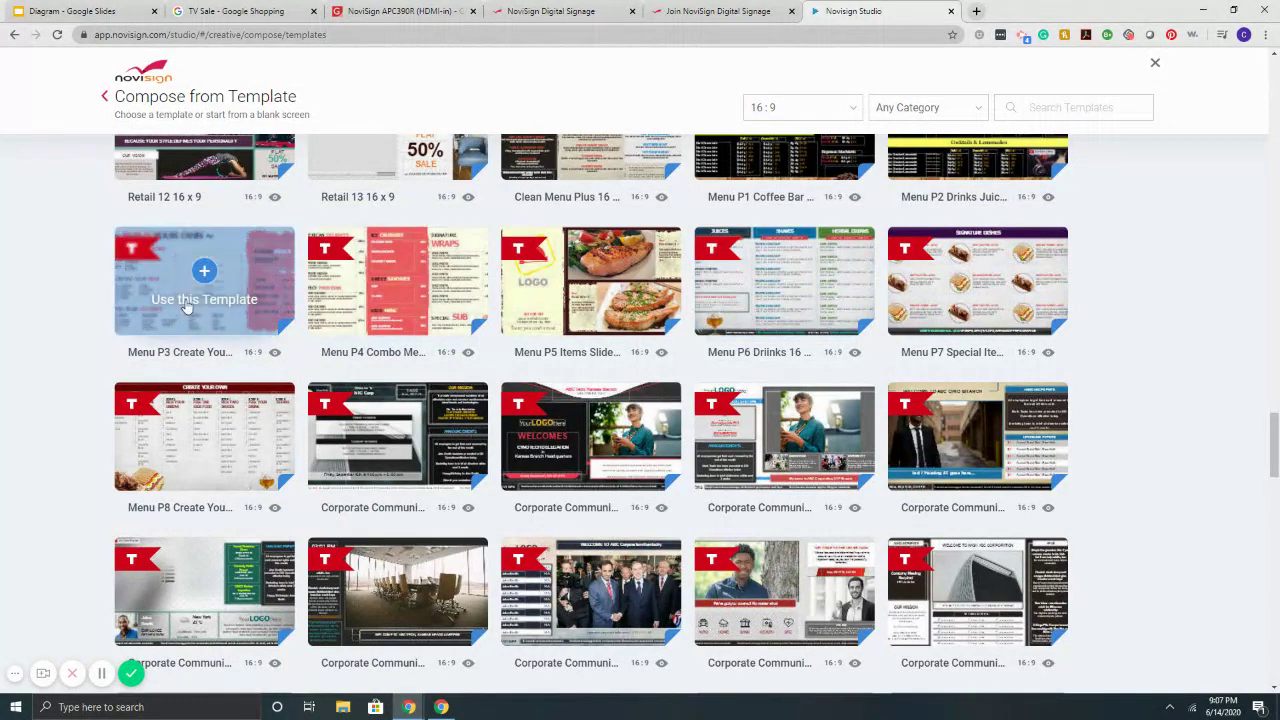
pyautogui.scroll(-2, 201, 292)
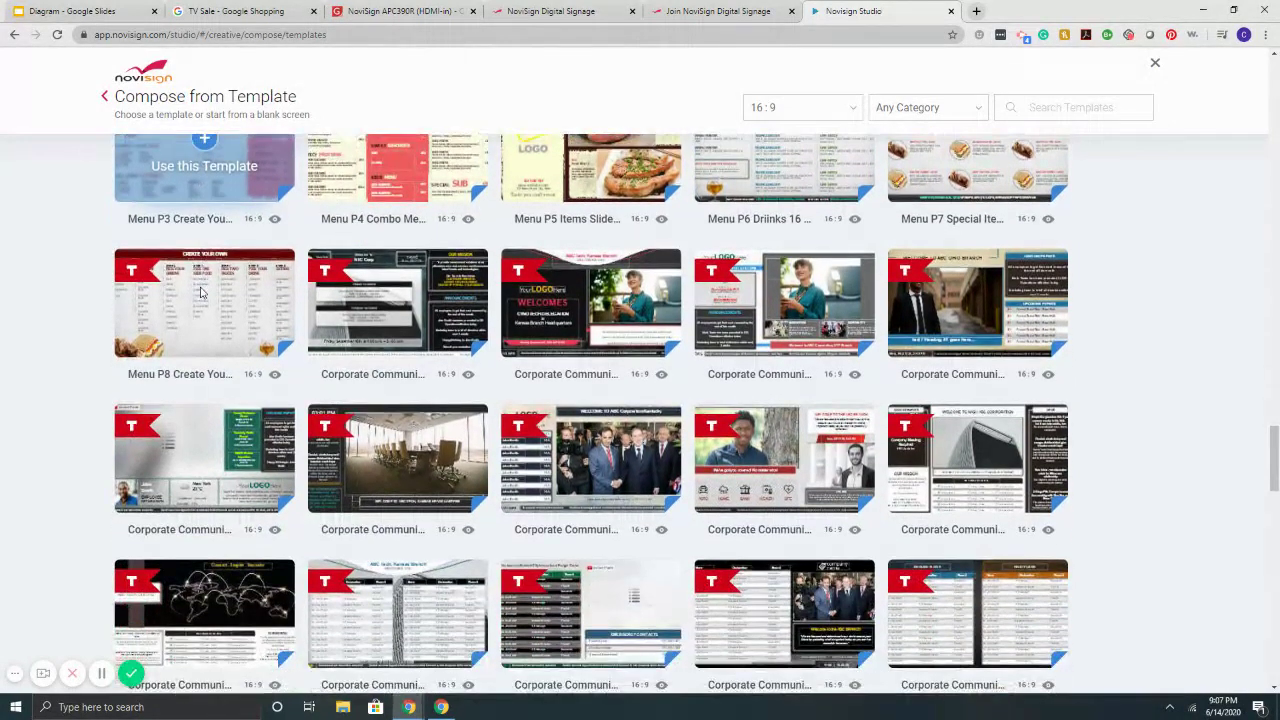
pyautogui.scroll(-1, 201, 292)
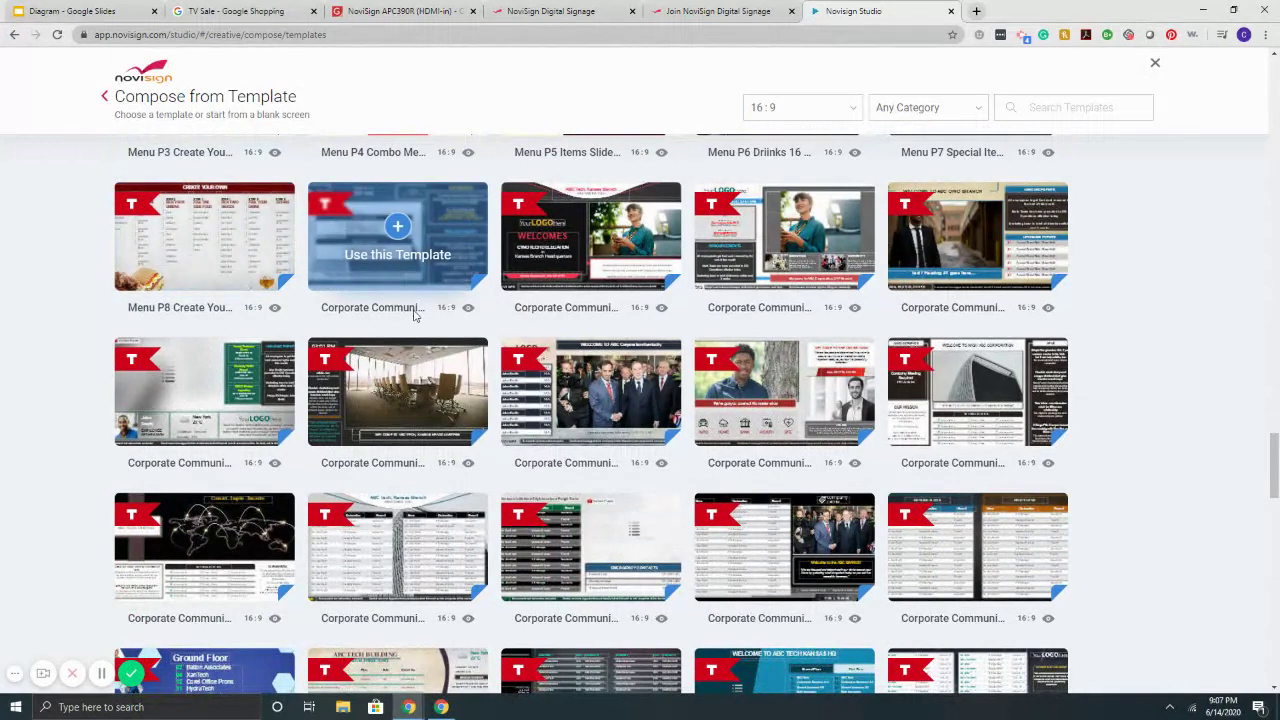
pyautogui.scroll(-1, 435, 265)
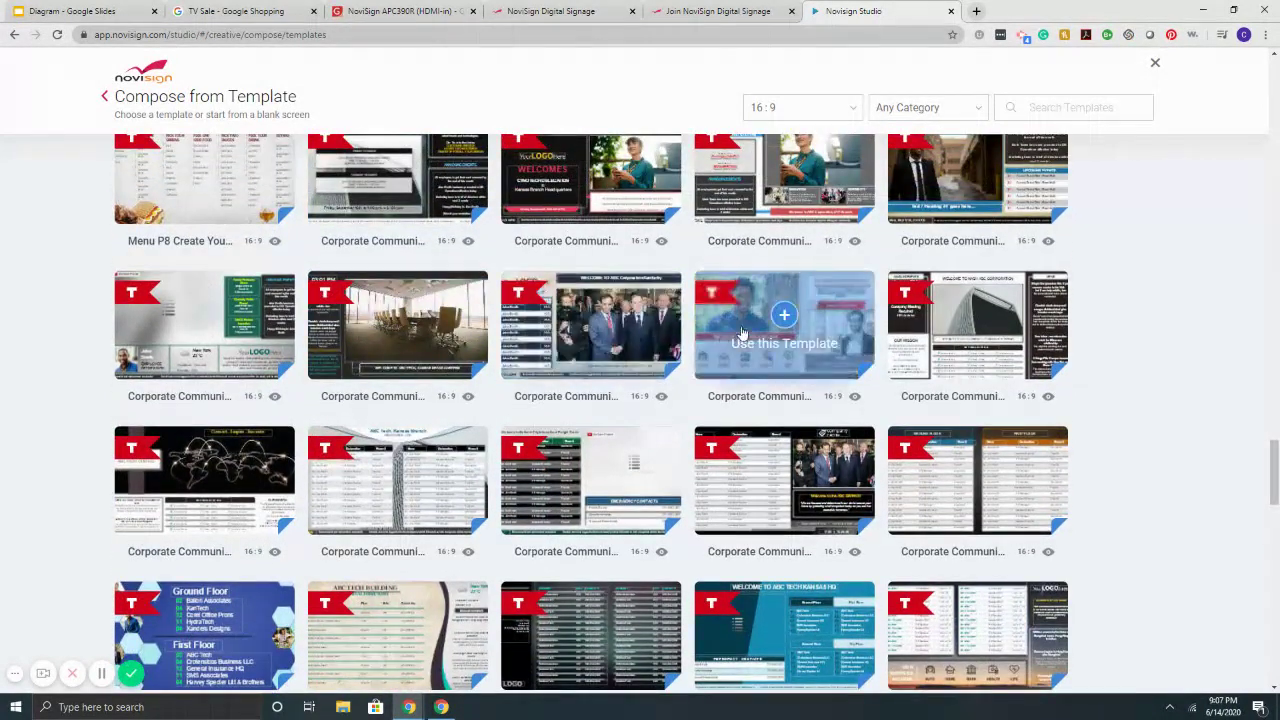
pyautogui.scroll(2, 893, 358)
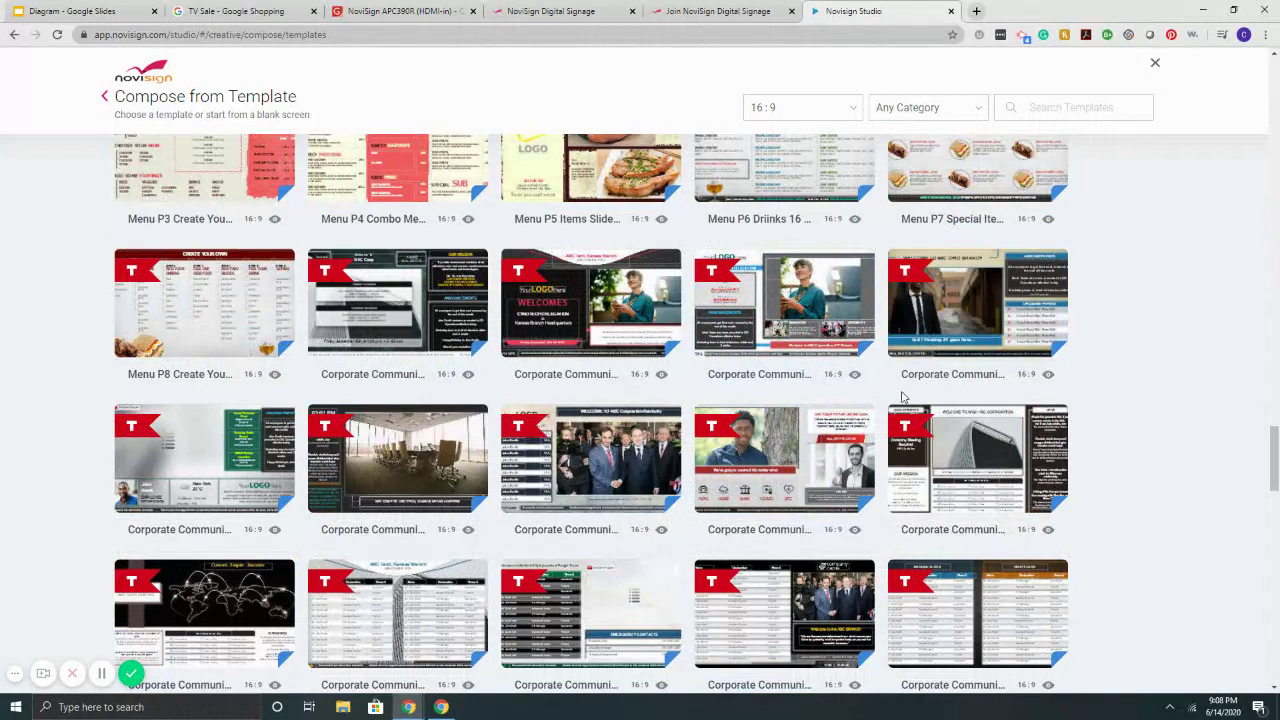
pyautogui.scroll(-4, 902, 397)
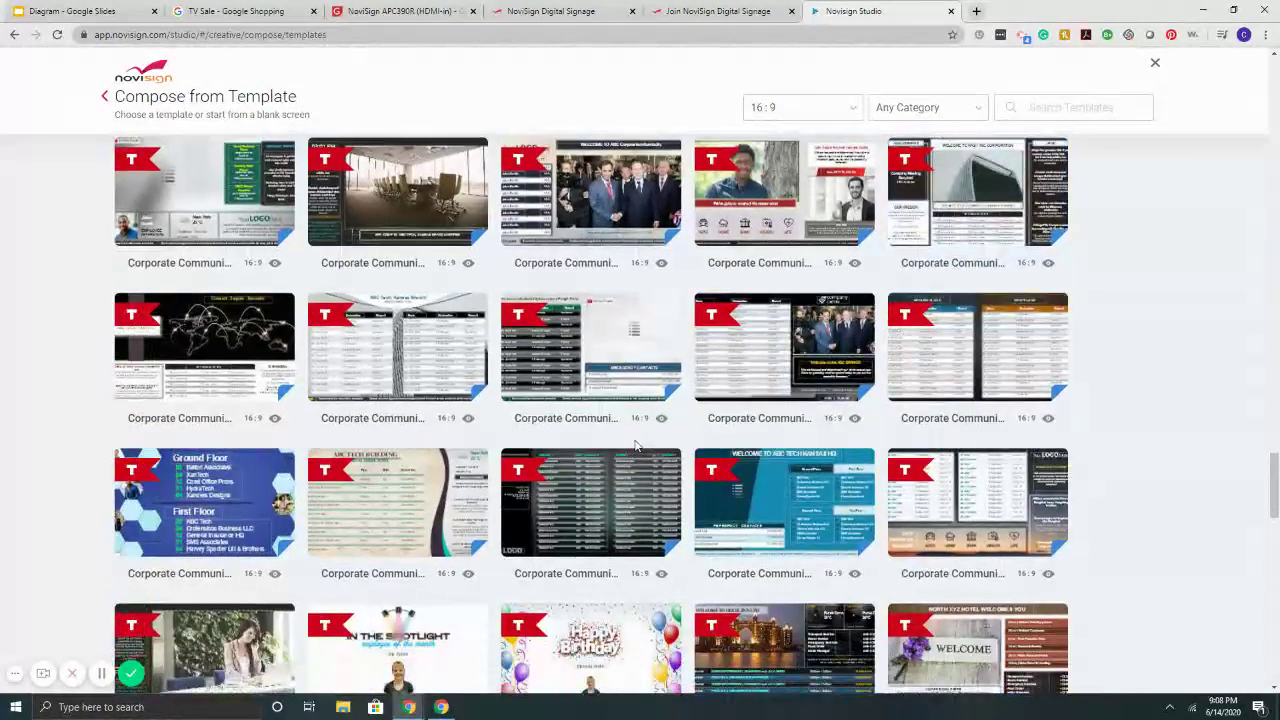
pyautogui.scroll(-4, 635, 447)
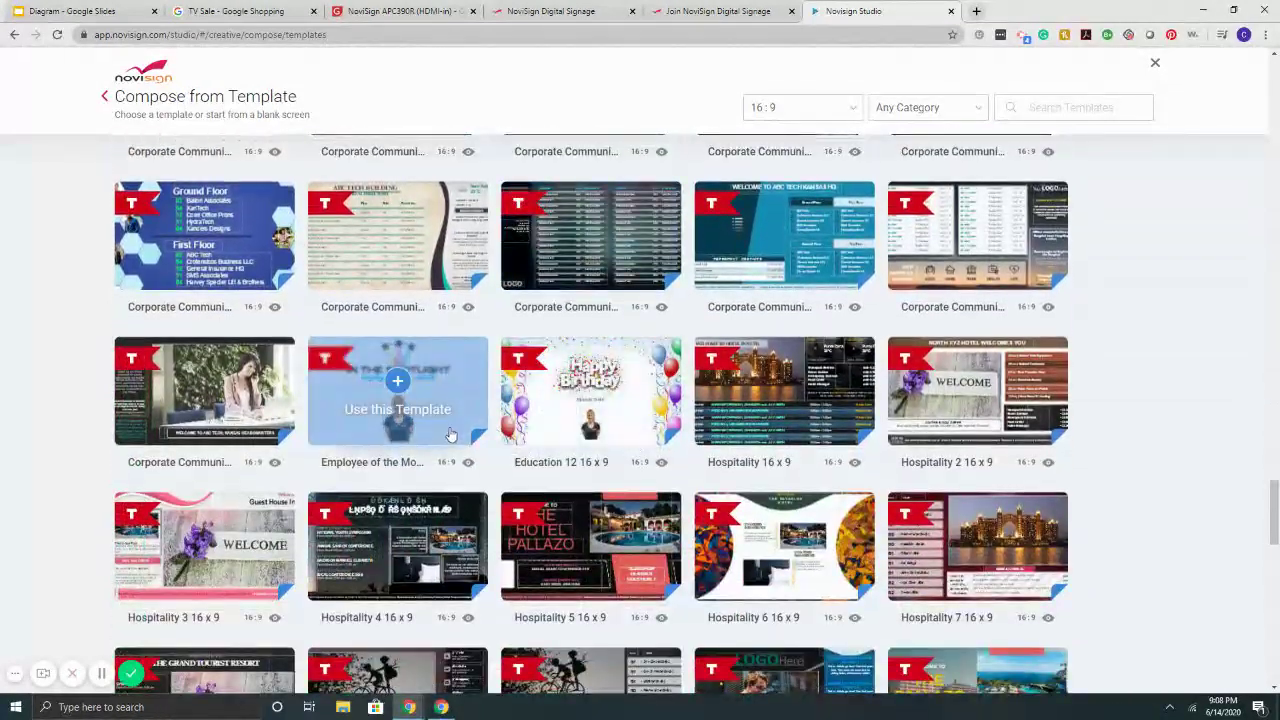
pyautogui.scroll(-1, 600, 390)
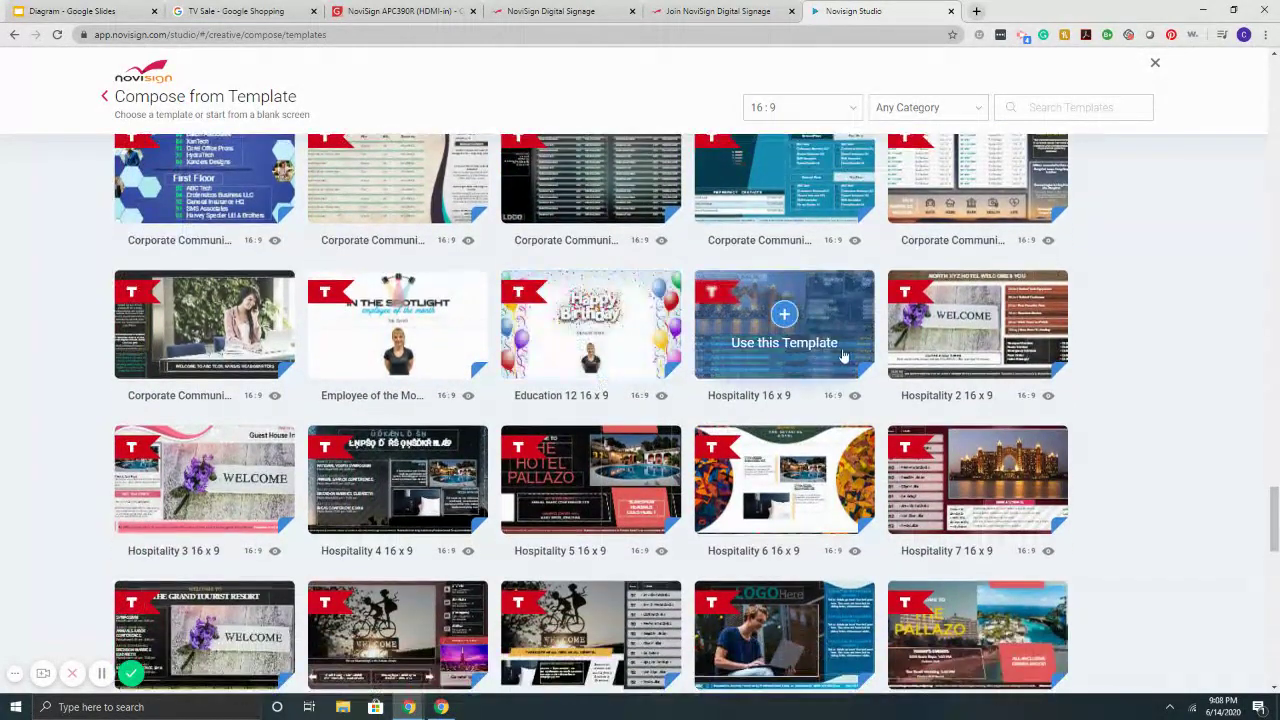
pyautogui.scroll(-3, 937, 355)
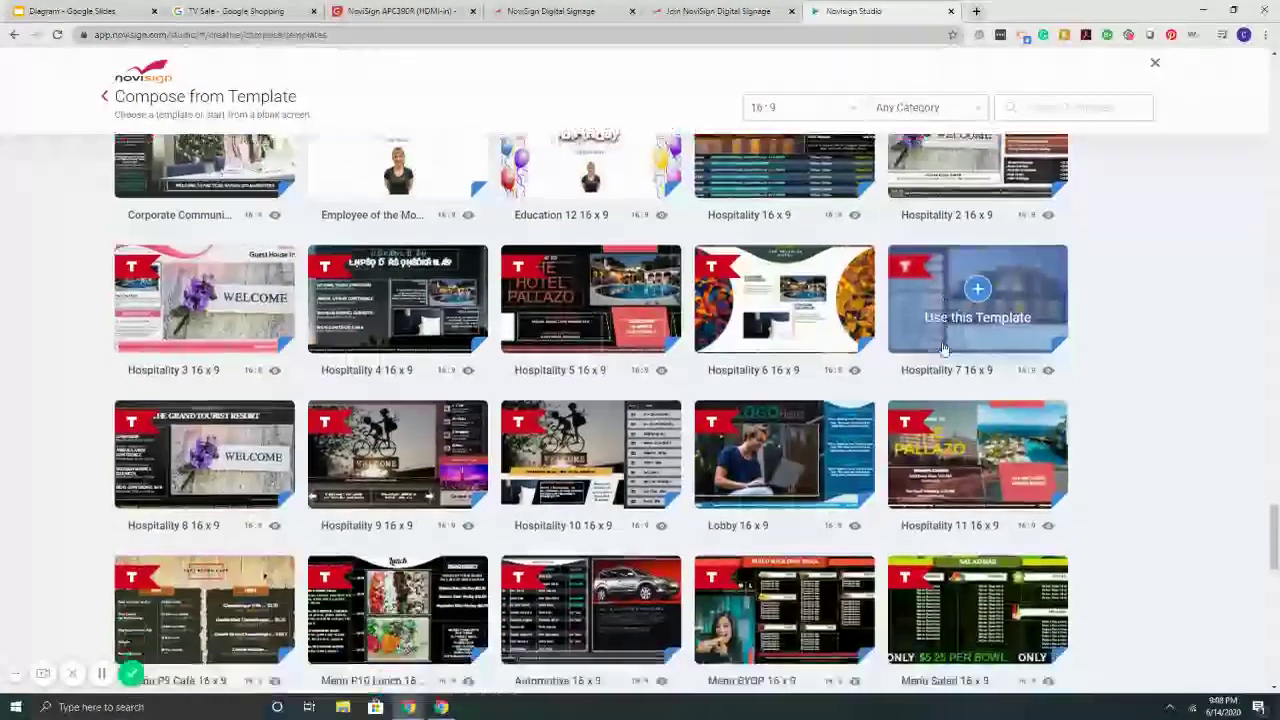
pyautogui.scroll(-6, 455, 360)
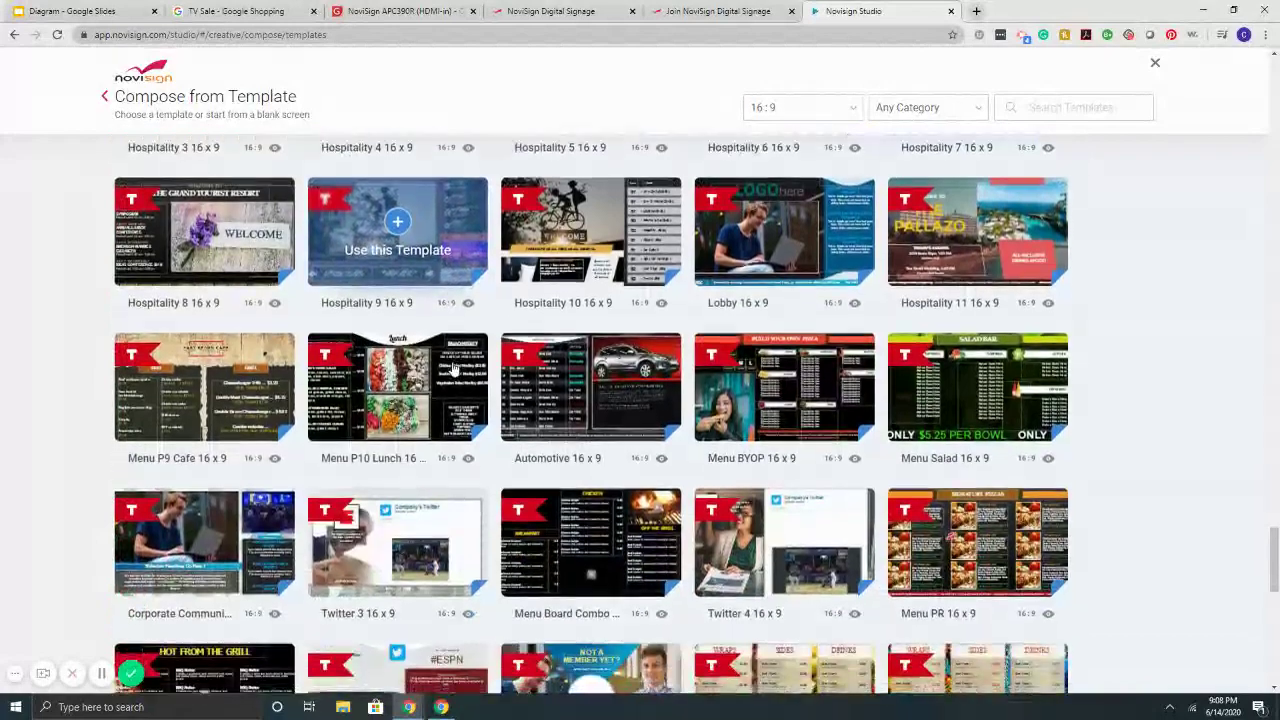
pyautogui.scroll(-3, 452, 368)
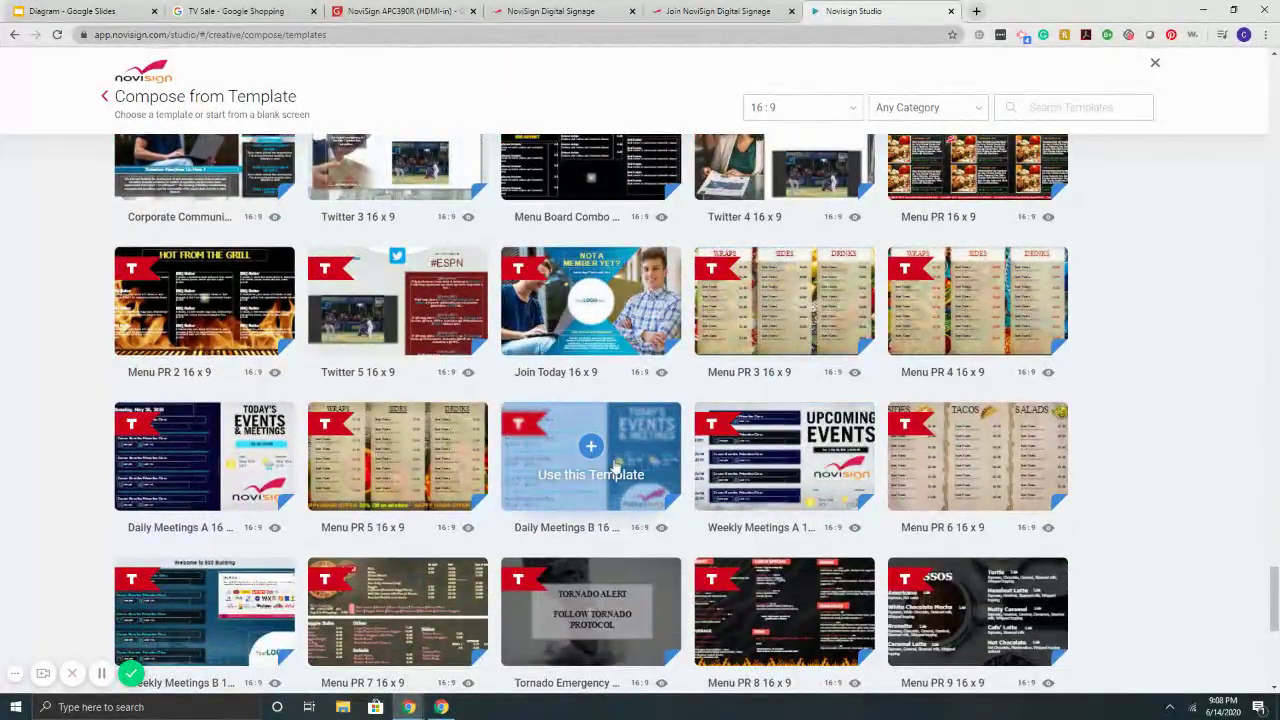
pyautogui.scroll(-3, 762, 458)
pyautogui.scroll(-4, 418, 440)
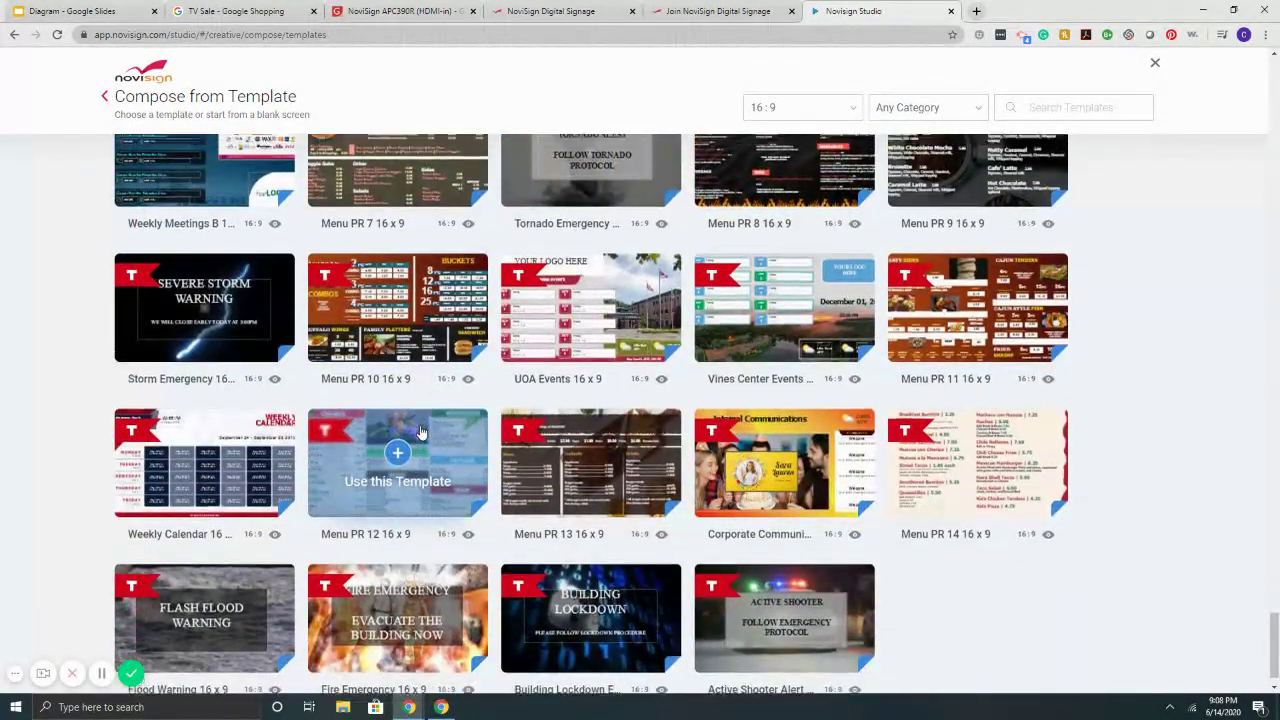
pyautogui.scroll(15, 421, 432)
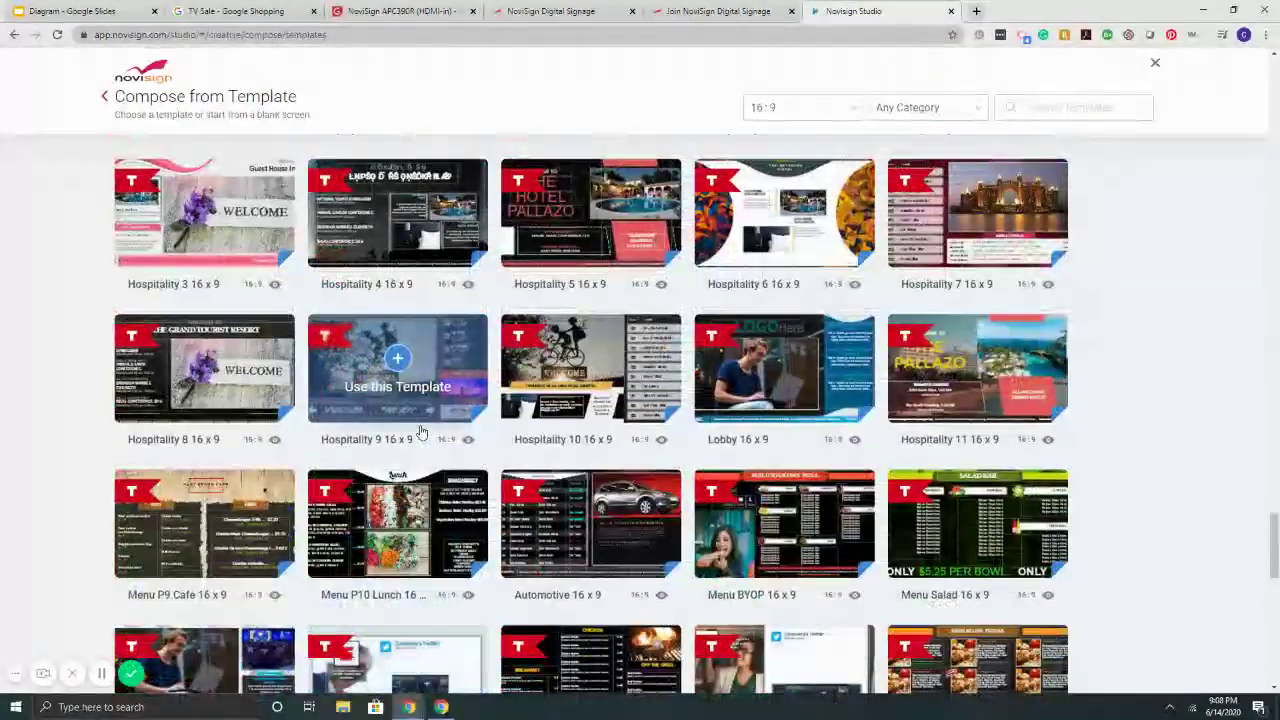
pyautogui.scroll(1, 537, 497)
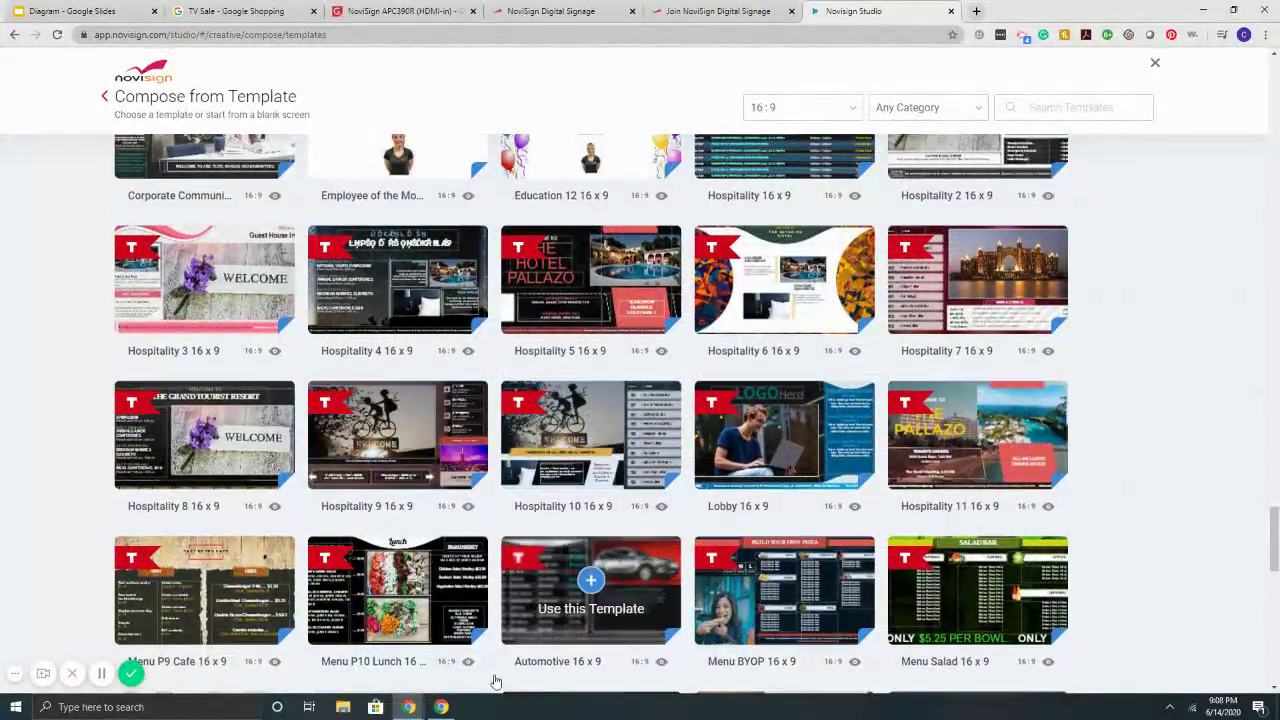
pyautogui.scroll(12, 662, 587)
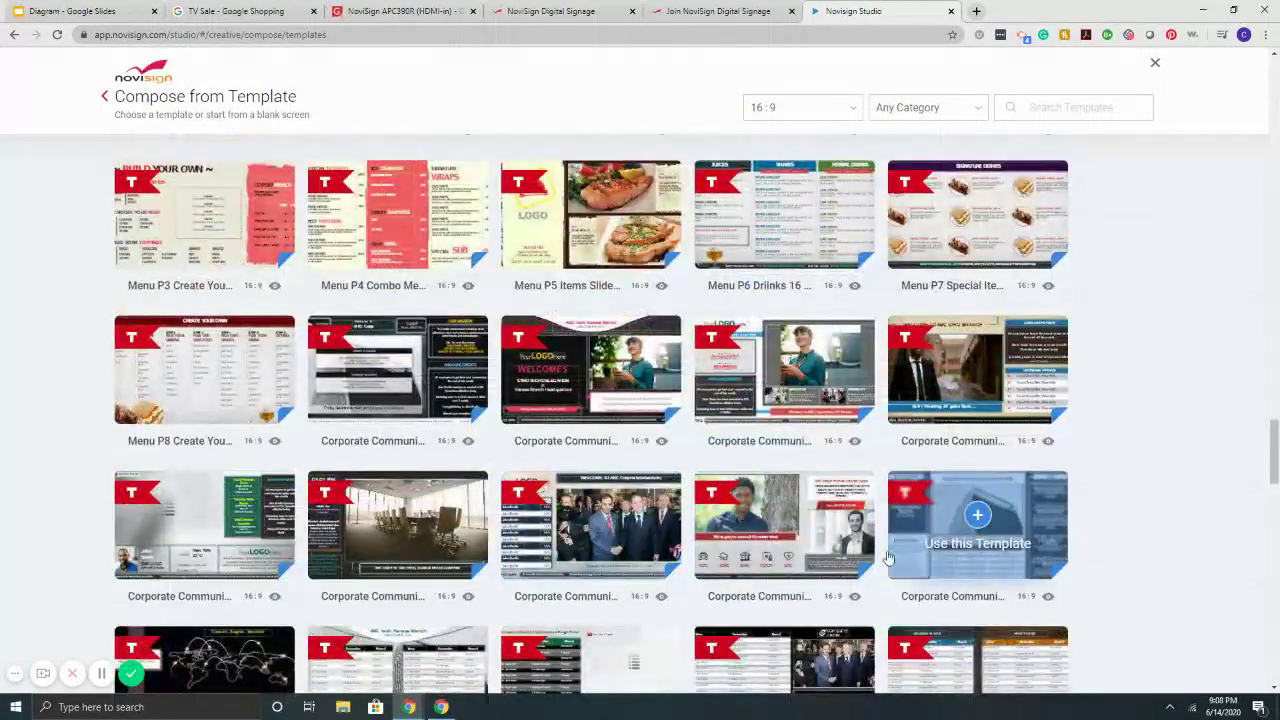
pyautogui.scroll(-3, 677, 500)
pyautogui.scroll(-7, 677, 500)
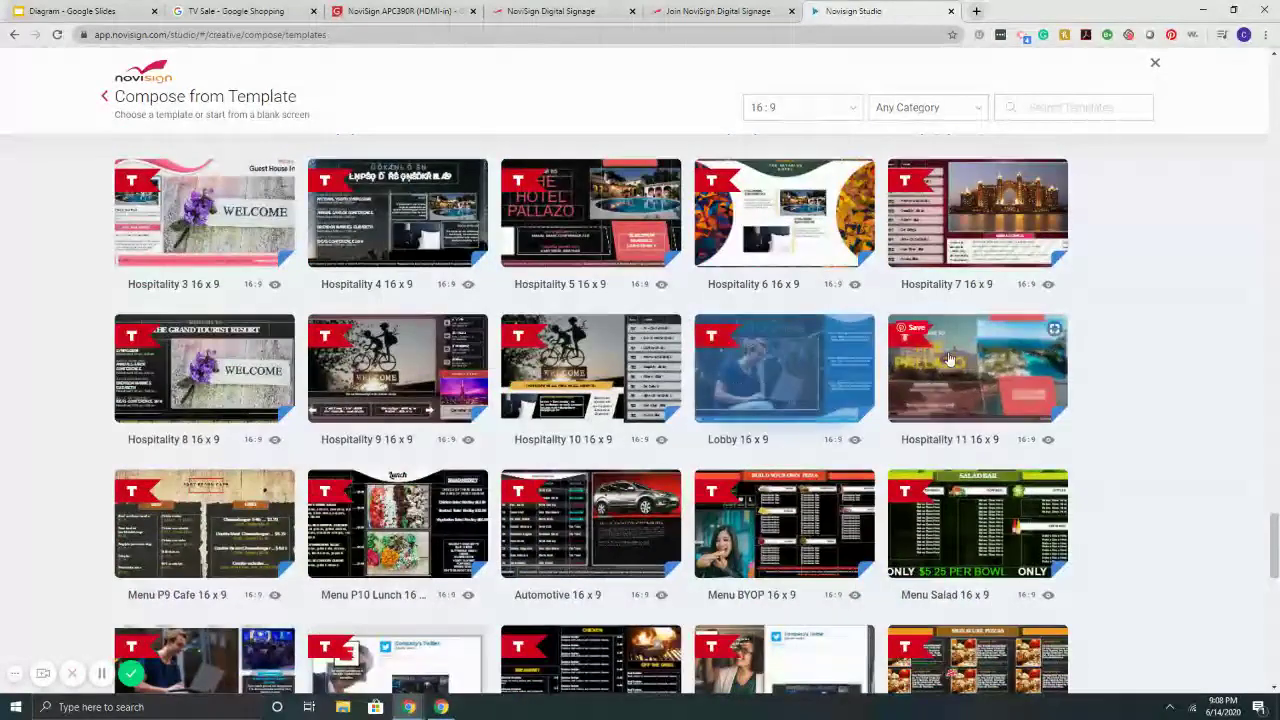
# Step: Start a creative from the Lobby 16 x 9 template and play its full-screen preview
pyautogui.click(788, 360)
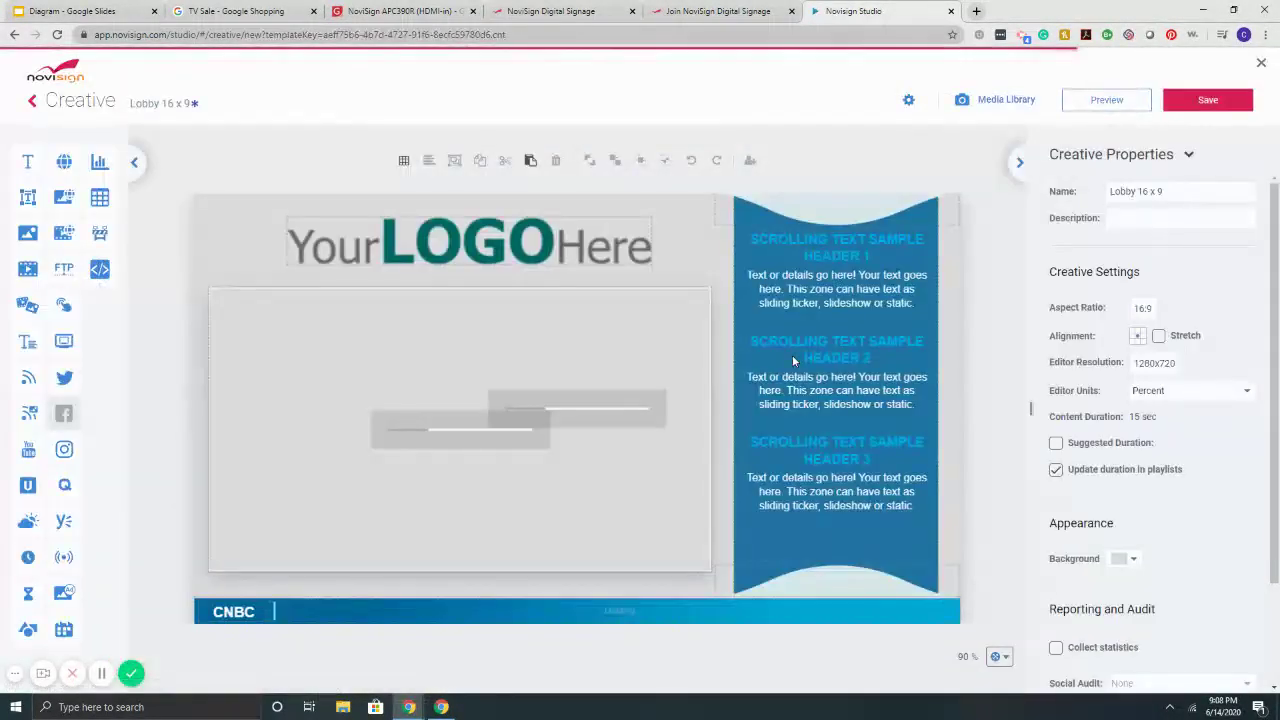
pyautogui.click(1096, 99)
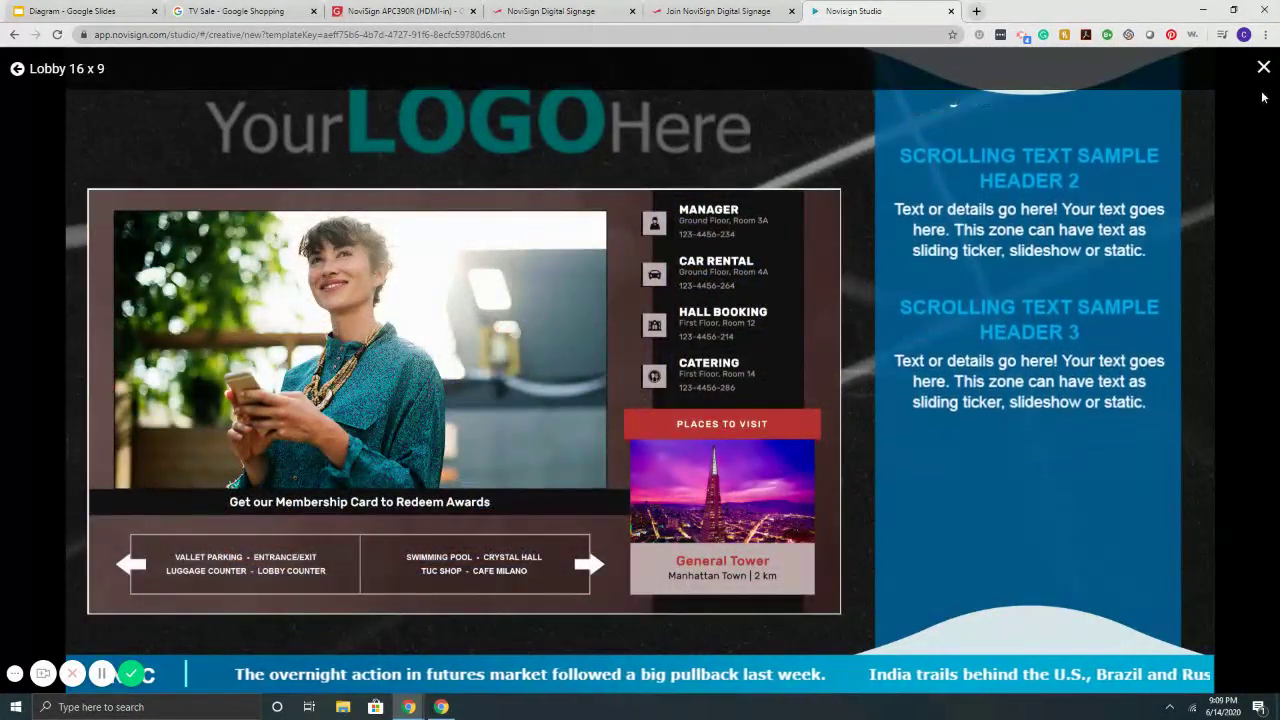
# Step: Back in the editor, shrink and reposition the slideshow zone and nudge the ticker toward centre
pyautogui.click(1262, 68)
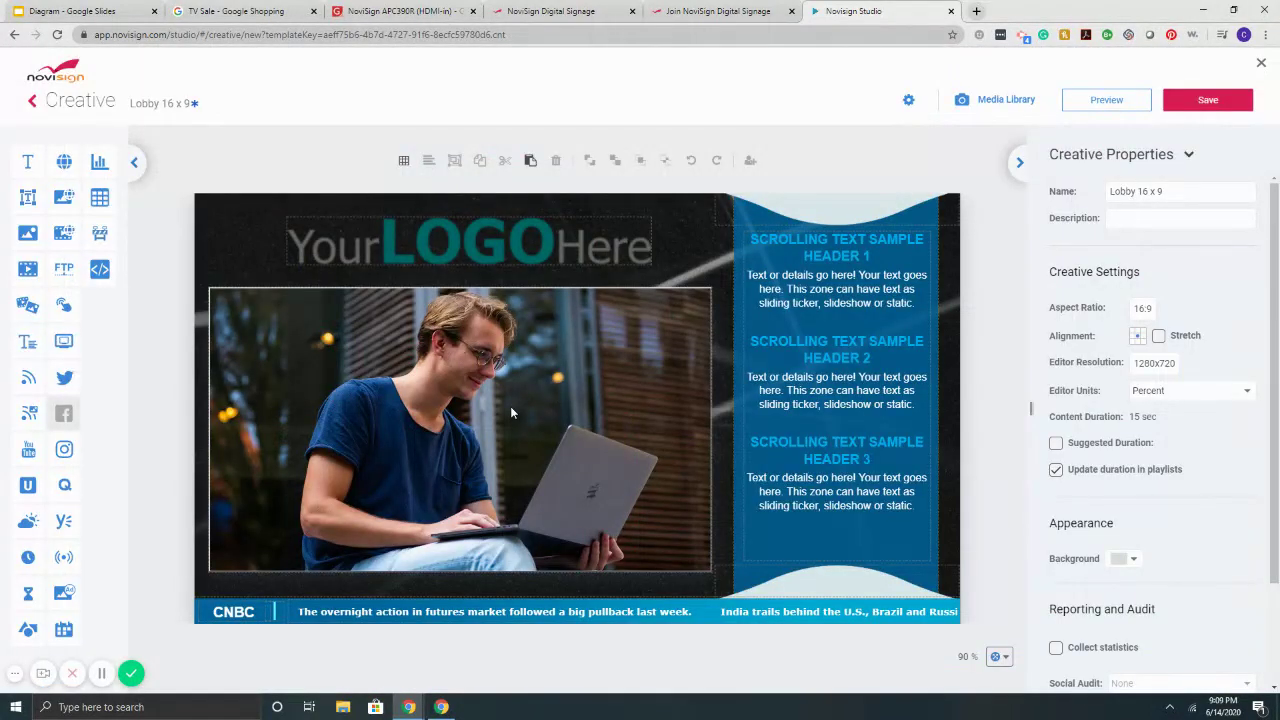
pyautogui.click(510, 406)
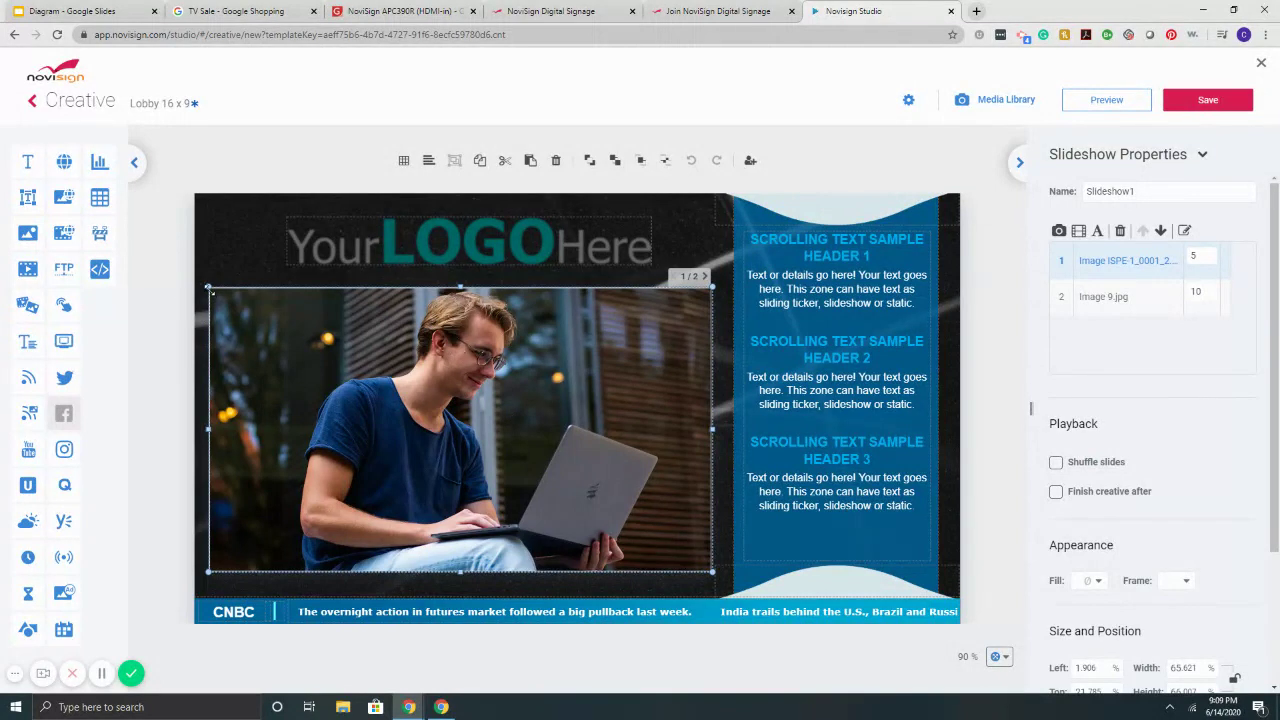
pyautogui.moveTo(209, 290); pyautogui.dragTo(457, 420)
pyautogui.moveTo(567, 485); pyautogui.dragTo(367, 360)
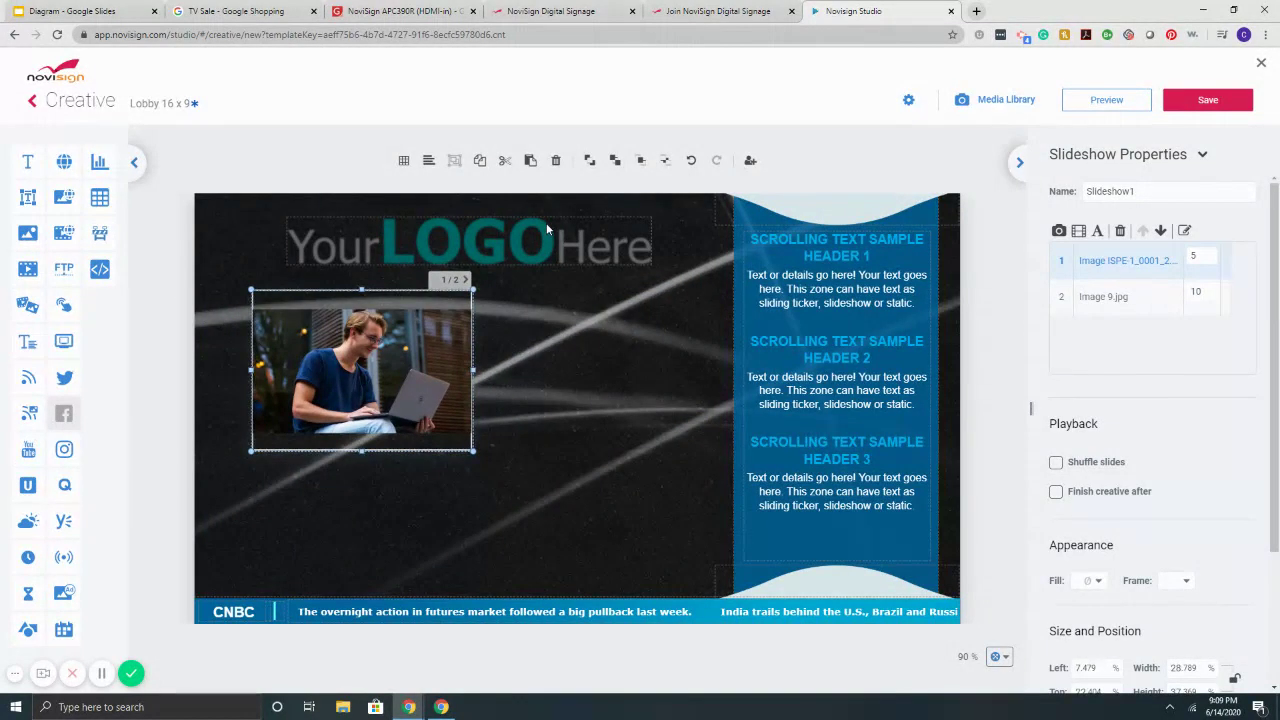
pyautogui.click(547, 230)
pyautogui.moveTo(810, 303); pyautogui.dragTo(760, 337)
# Step: Delete the blue panel, slideshow zone, background image and logo
pyautogui.click(762, 340)
pyautogui.press('Delete')
pyautogui.click(440, 360)
pyautogui.press('Delete')
pyautogui.click(566, 364)
pyautogui.press('Delete')
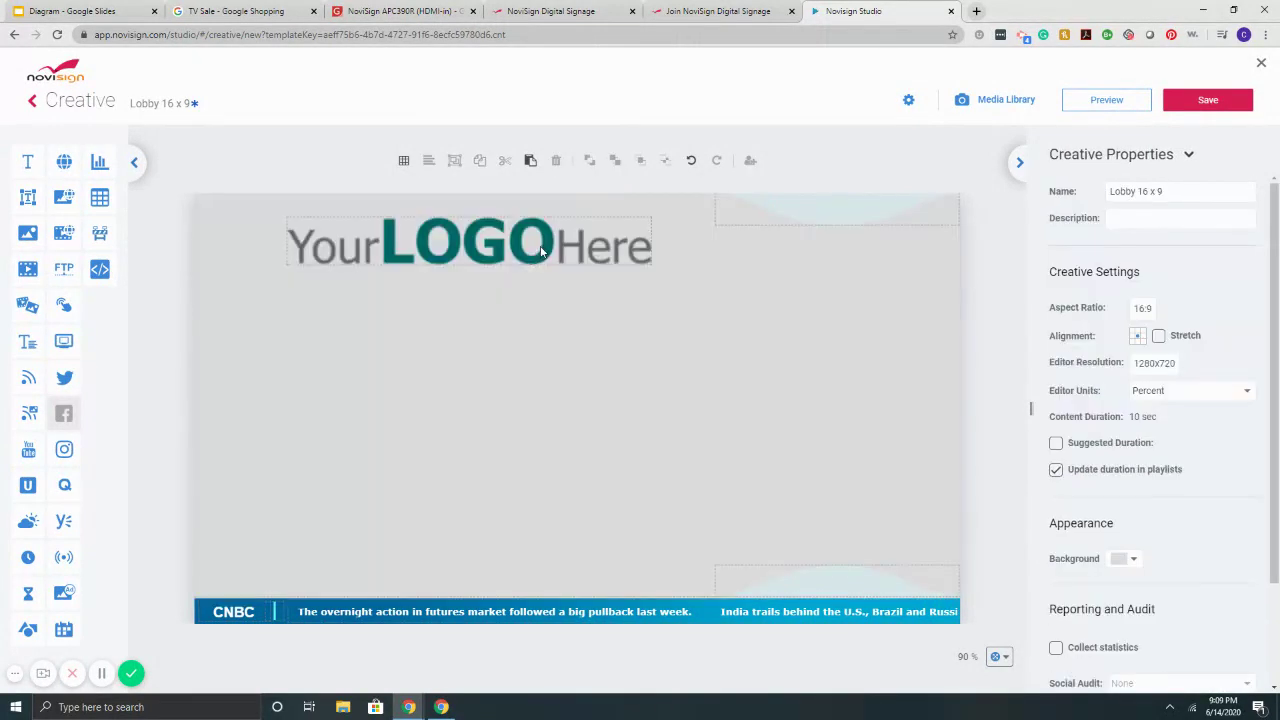
pyautogui.click(541, 251)
pyautogui.press('Delete')
# Step: Move the news headlines text and blue CNBC bar up to mid-canvas
pyautogui.moveTo(610, 611); pyautogui.dragTo(594, 340)
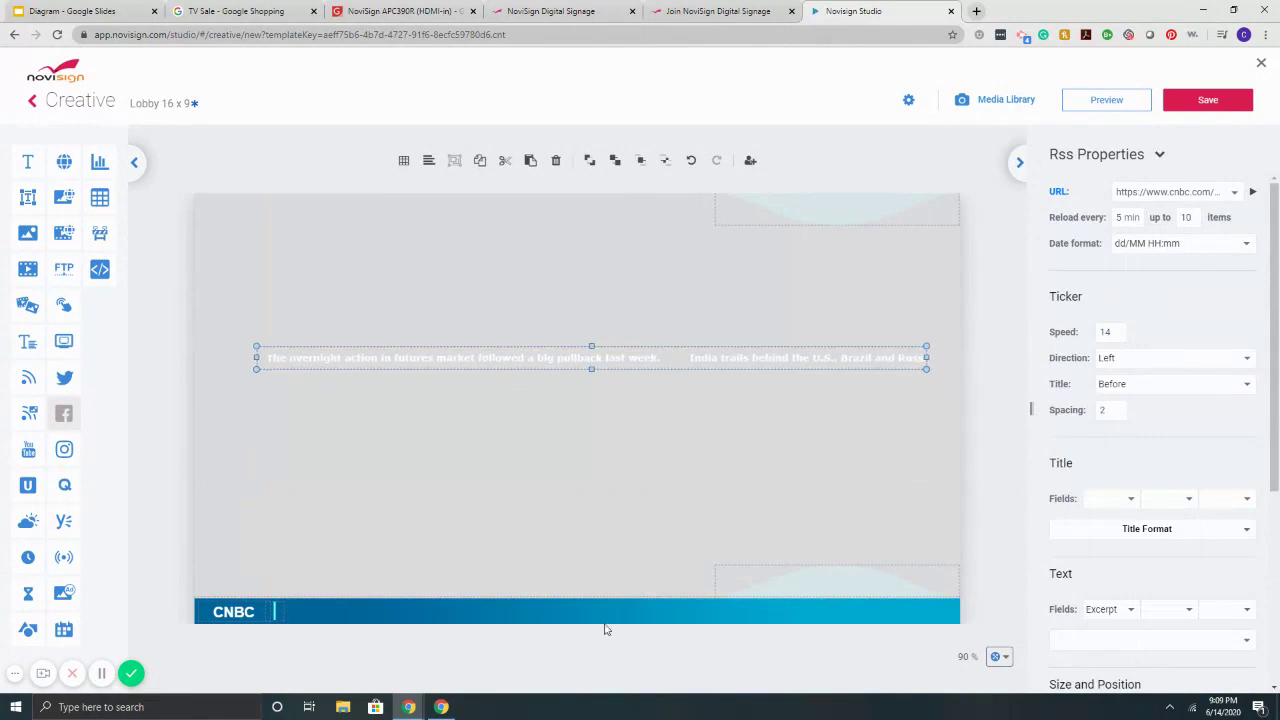
pyautogui.moveTo(605, 627); pyautogui.dragTo(591, 346)
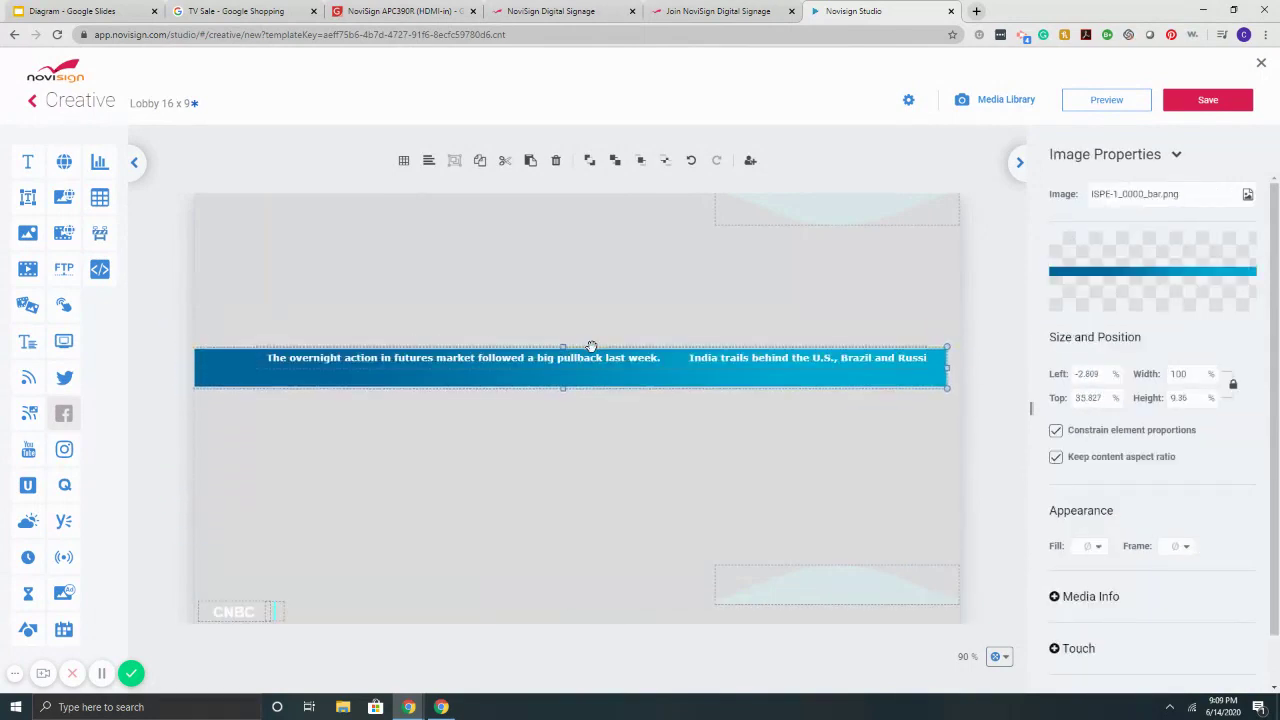
pyautogui.click(773, 582)
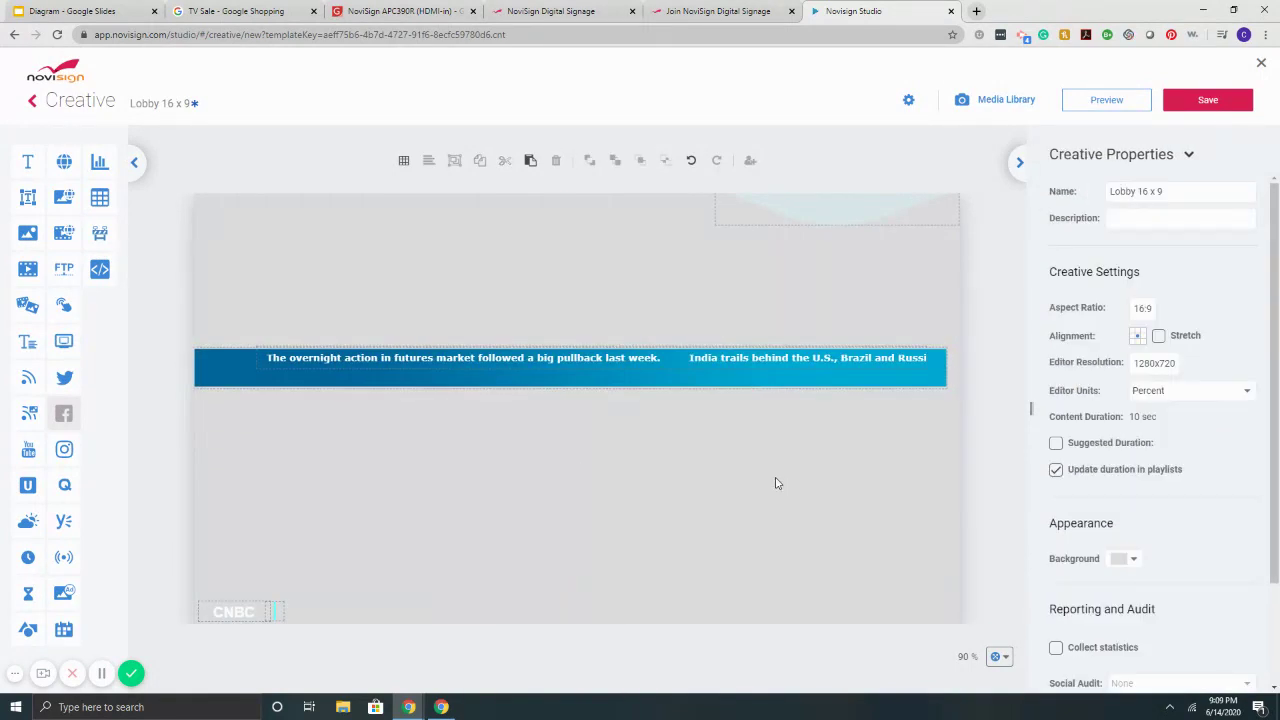
# Step: Select all widgets on the Lobby 16 x 9 canvas and delete them, news ticker included
pyautogui.hotkey('ctrl', 'a')
pyautogui.press('Delete')
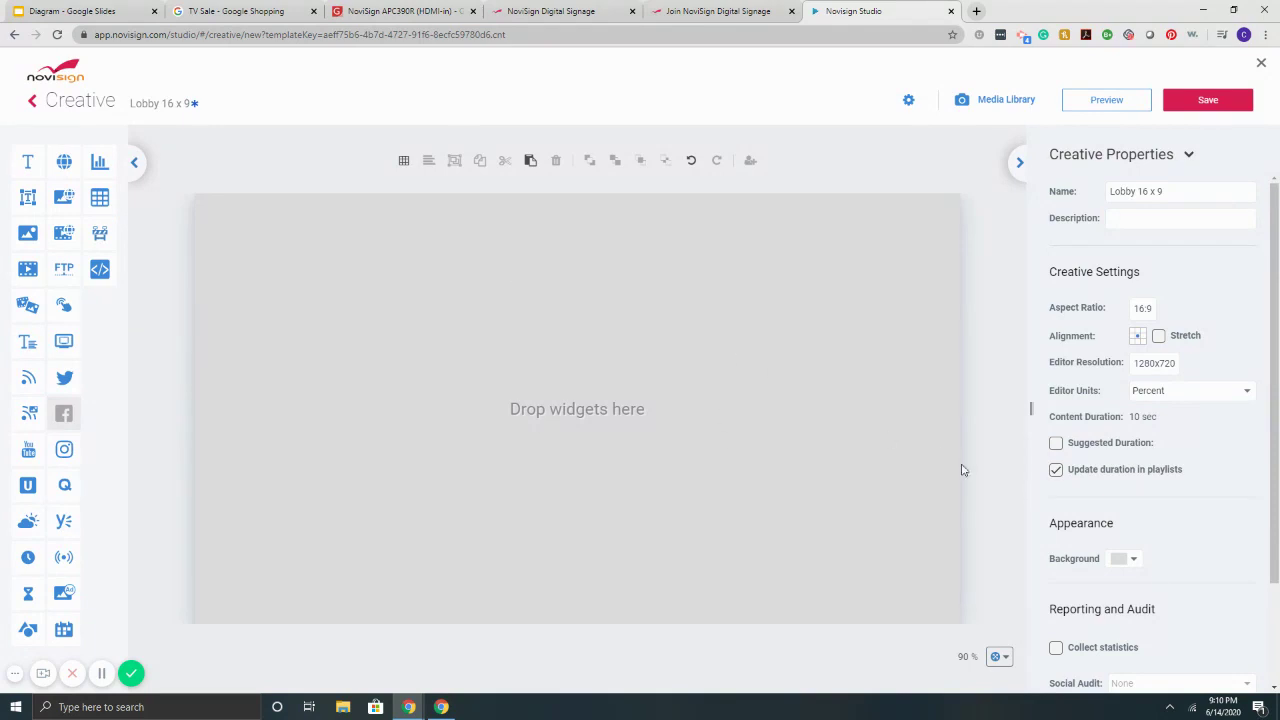
# Step: Preview purple, violet, pink, orange, yellow-green, green, blue and yellow background colours
pyautogui.click(1122, 558)
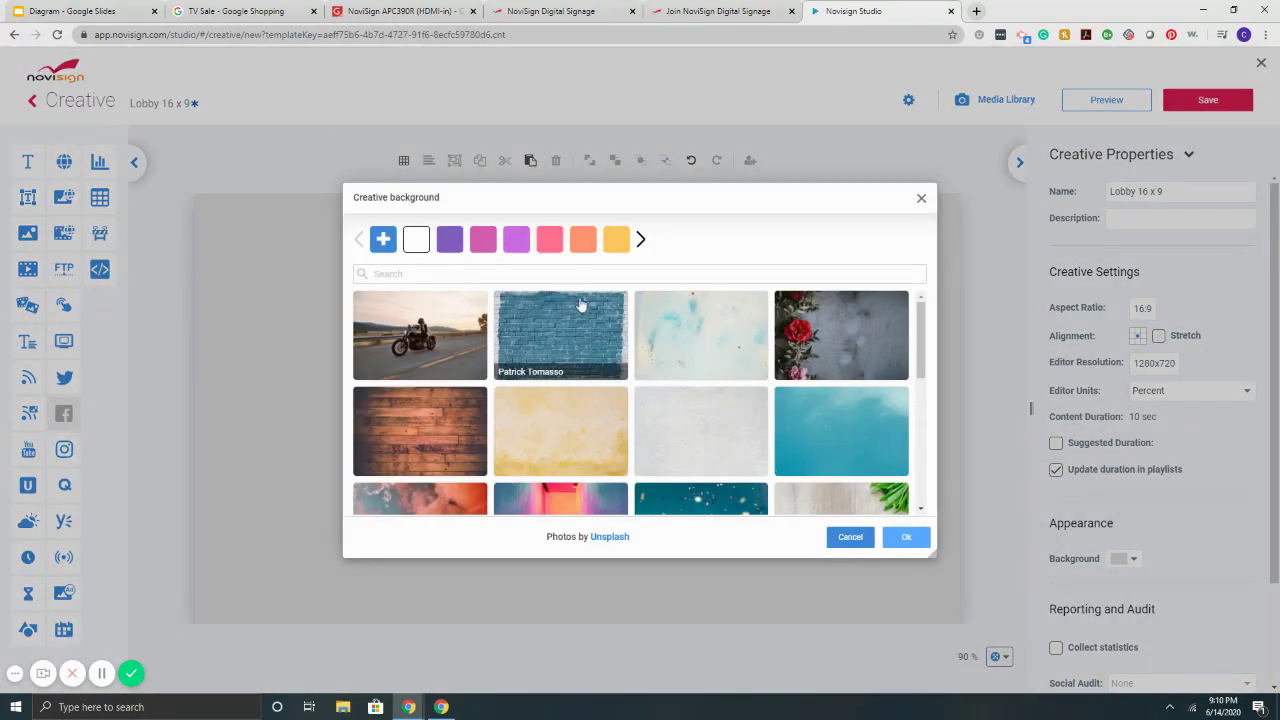
pyautogui.click(450, 242)
pyautogui.click(516, 242)
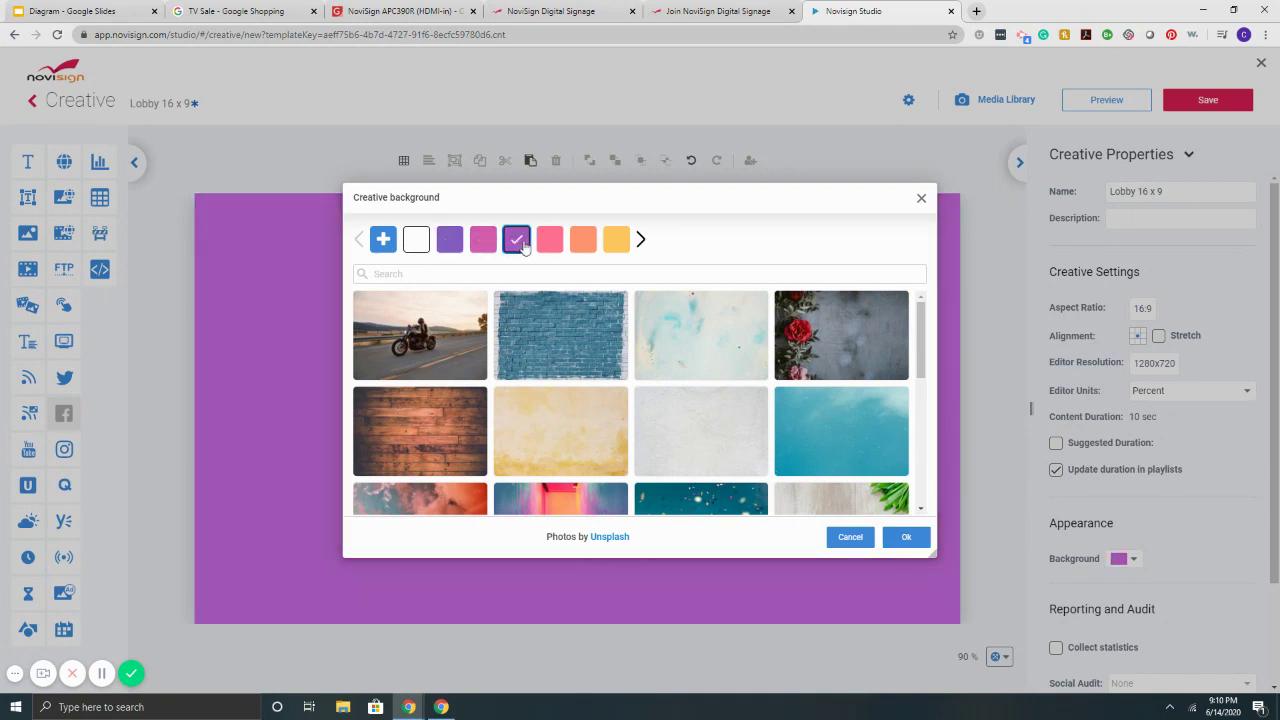
pyautogui.click(548, 241)
pyautogui.click(583, 240)
pyautogui.click(640, 239)
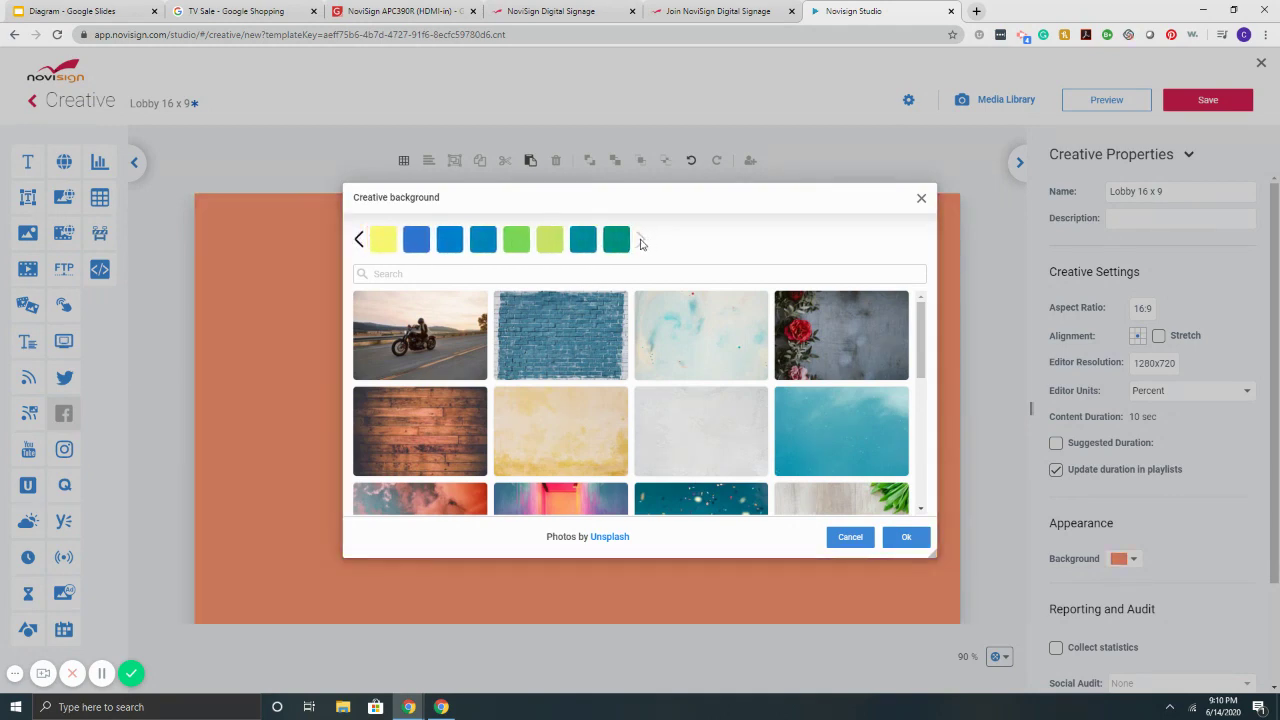
pyautogui.click(550, 241)
pyautogui.click(516, 240)
pyautogui.click(450, 240)
pyautogui.click(381, 241)
pyautogui.scroll(-3, 658, 432)
pyautogui.scroll(3, 646, 407)
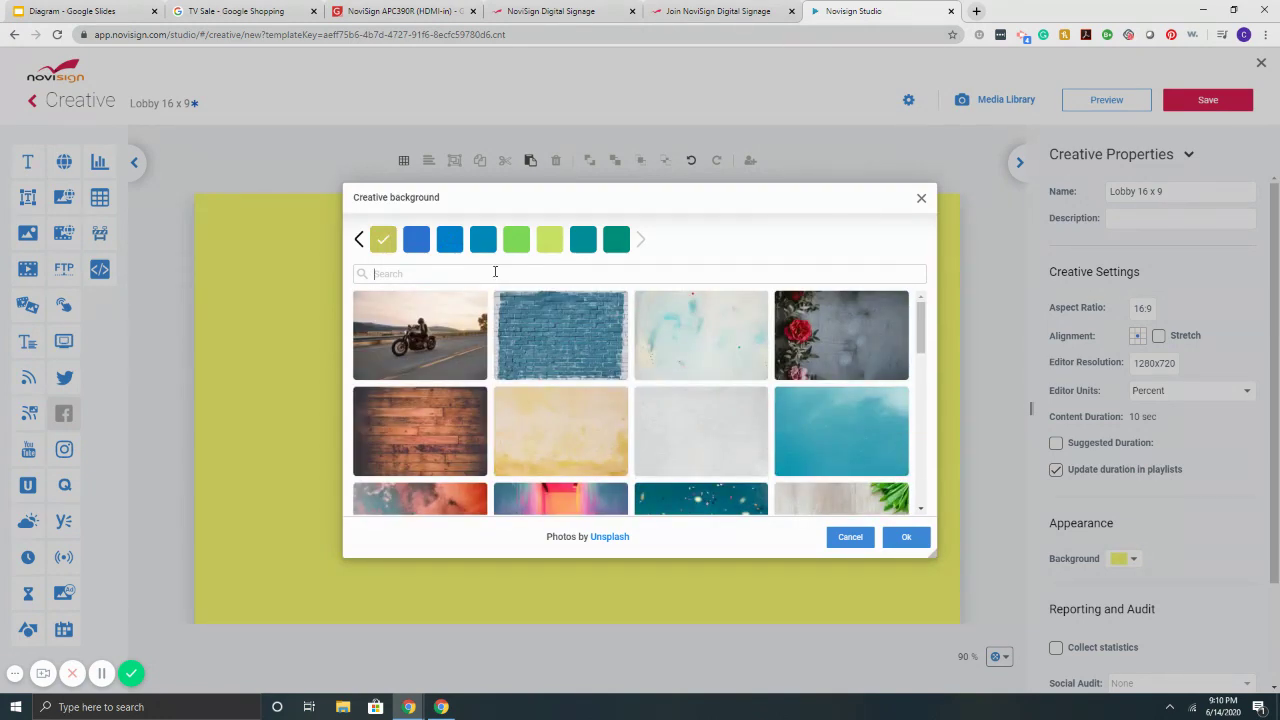
# Step: Search 'cha' for chalkboard images and apply the dark brick chalkboard photo as background
pyautogui.write('chalkboard')
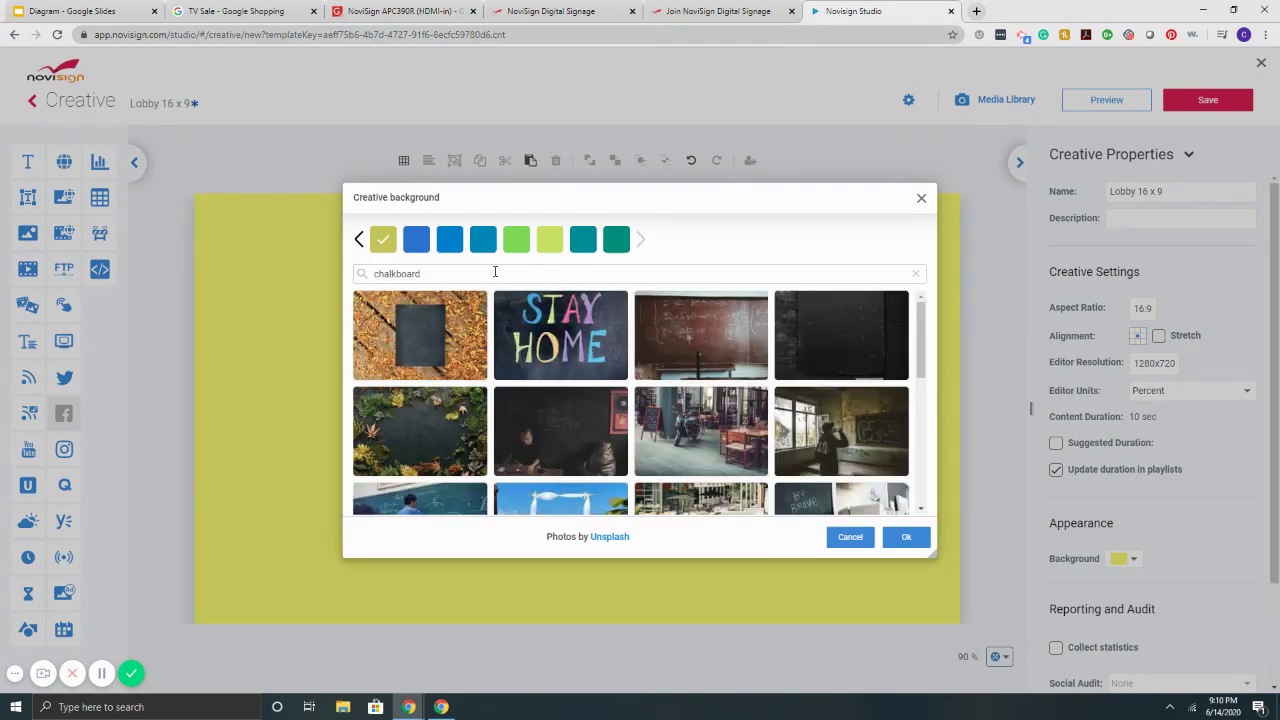
pyautogui.scroll(-4, 634, 445)
pyautogui.scroll(-6, 634, 445)
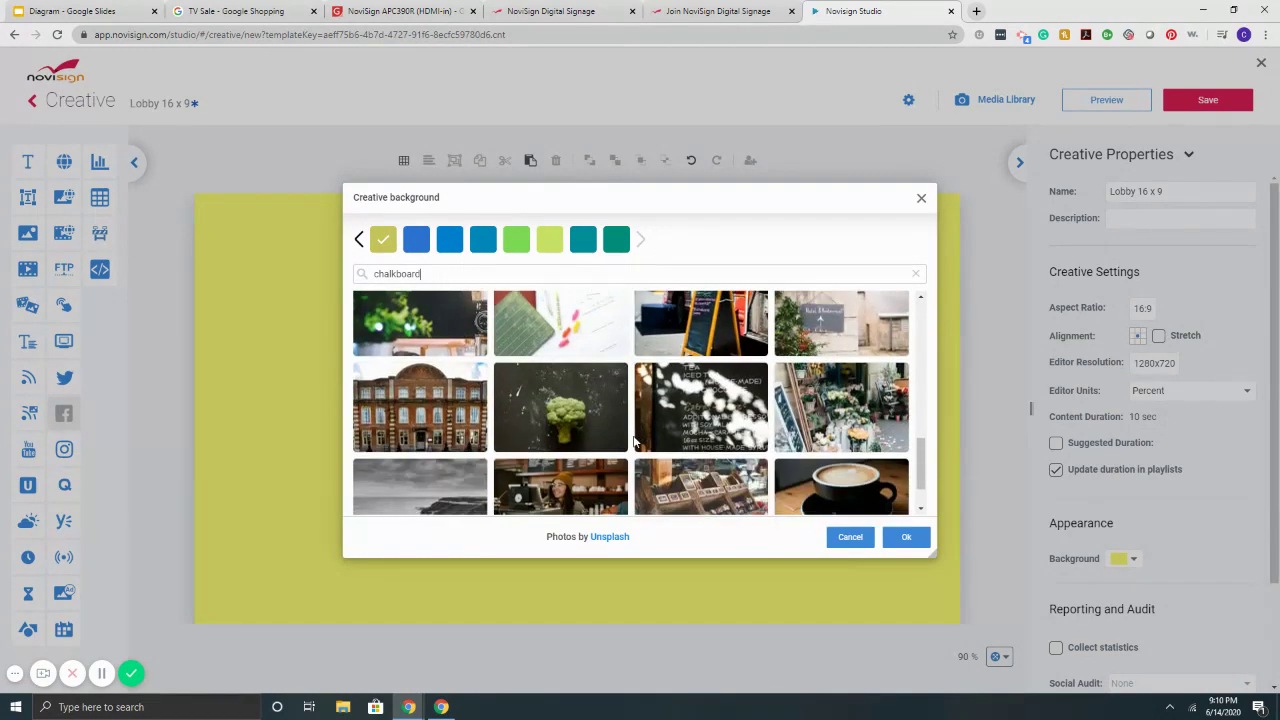
pyautogui.scroll(-5, 634, 441)
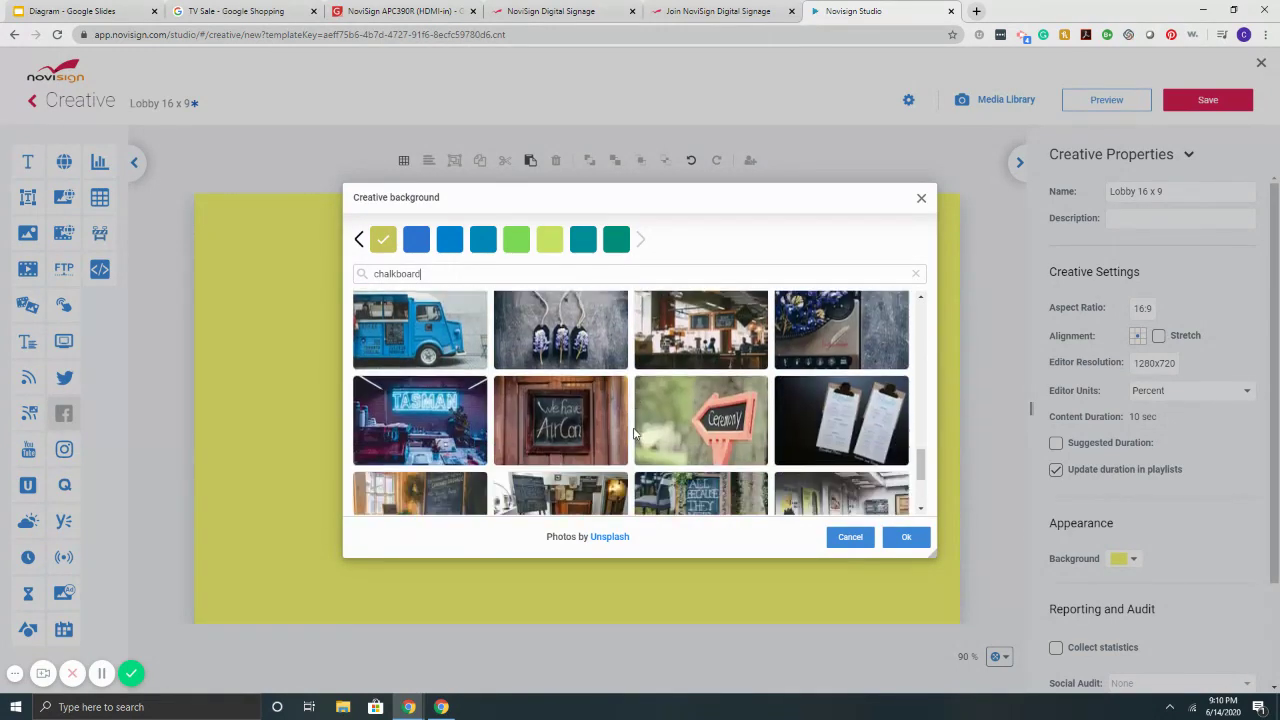
pyautogui.scroll(-5, 635, 431)
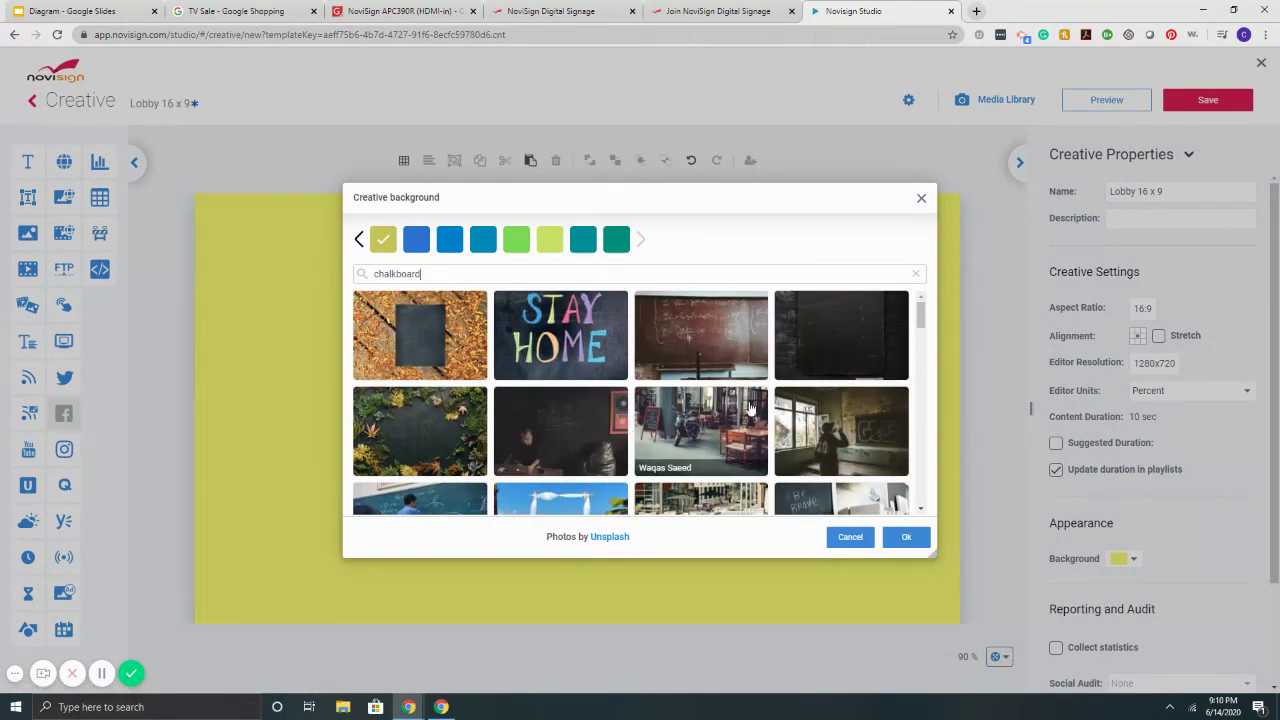
pyautogui.click(792, 356)
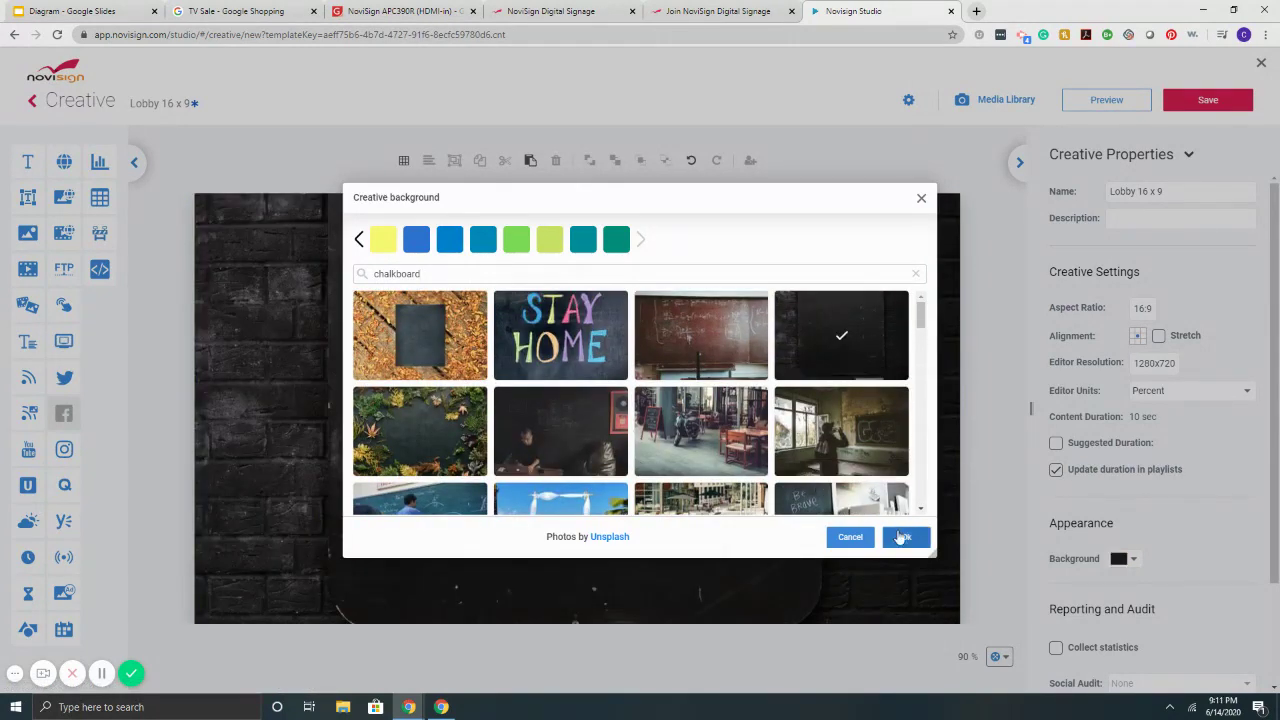
pyautogui.click(906, 537)
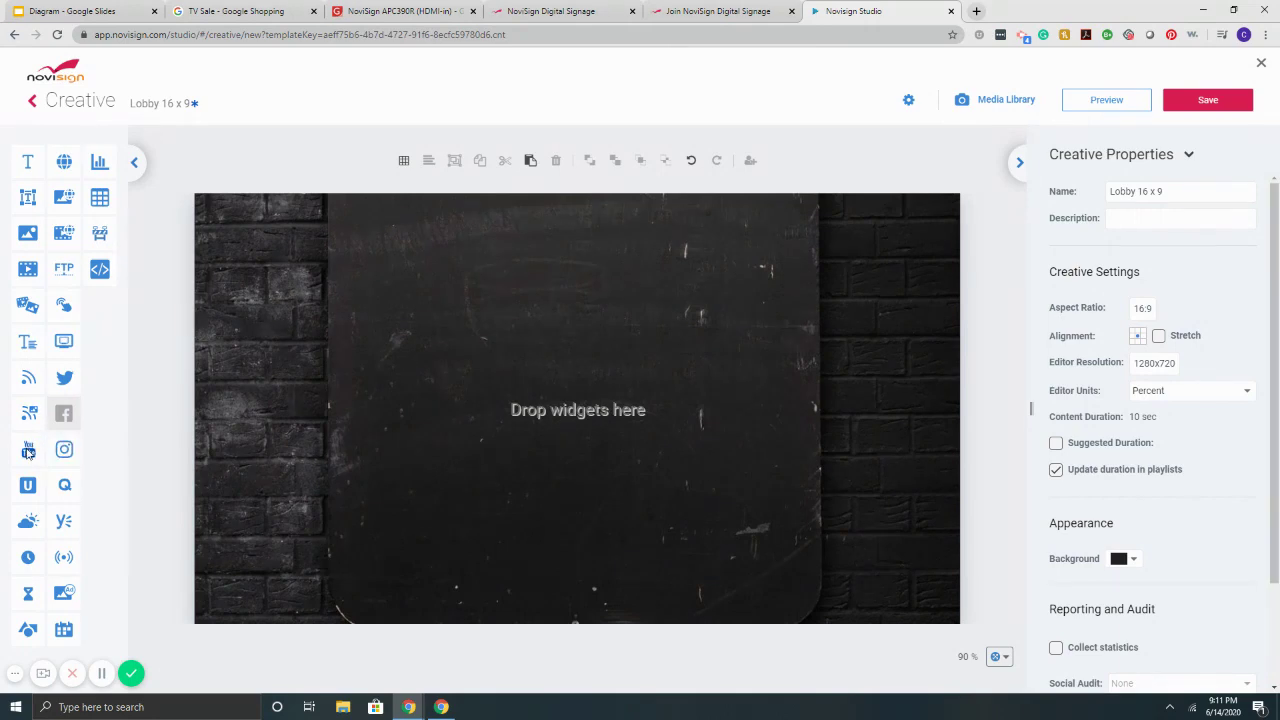
# Step: Add a weather widget near the top set to Chicago, Illinois in Fahrenheit
pyautogui.moveTo(28, 520); pyautogui.dragTo(556, 290)
pyautogui.click(1146, 194)
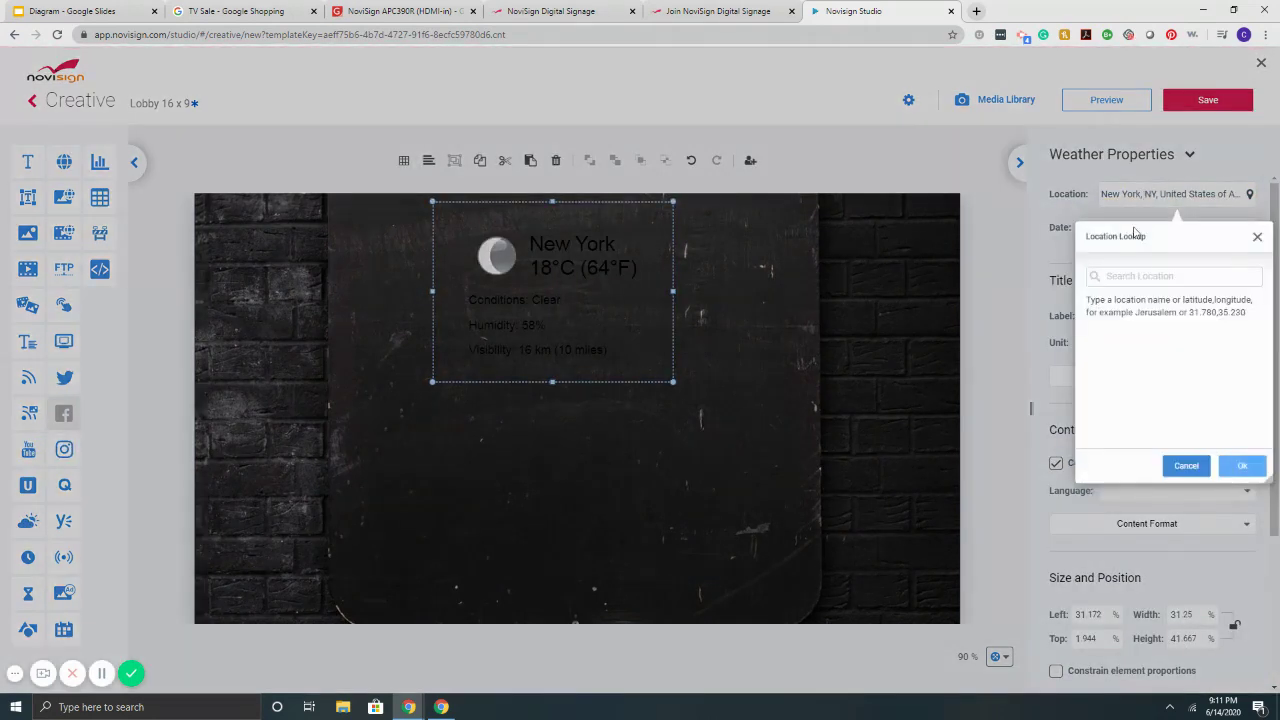
pyautogui.write('chicago')
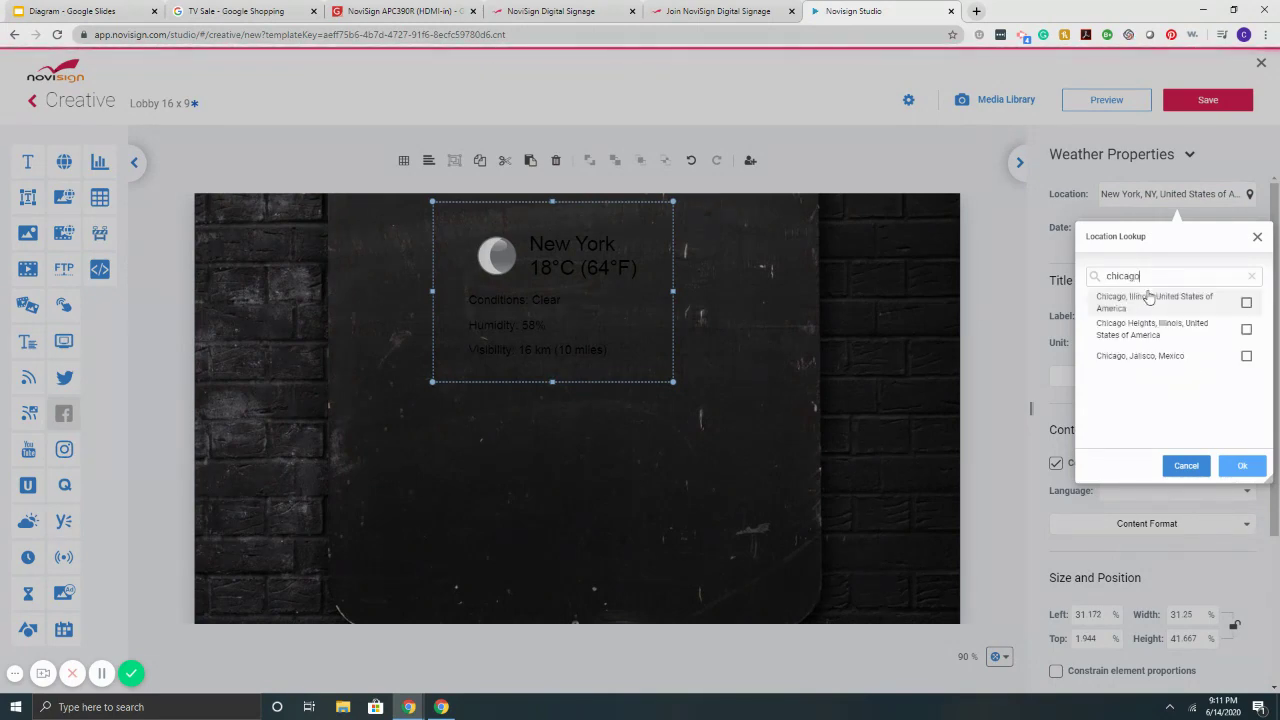
pyautogui.click(1150, 300)
pyautogui.click(1242, 466)
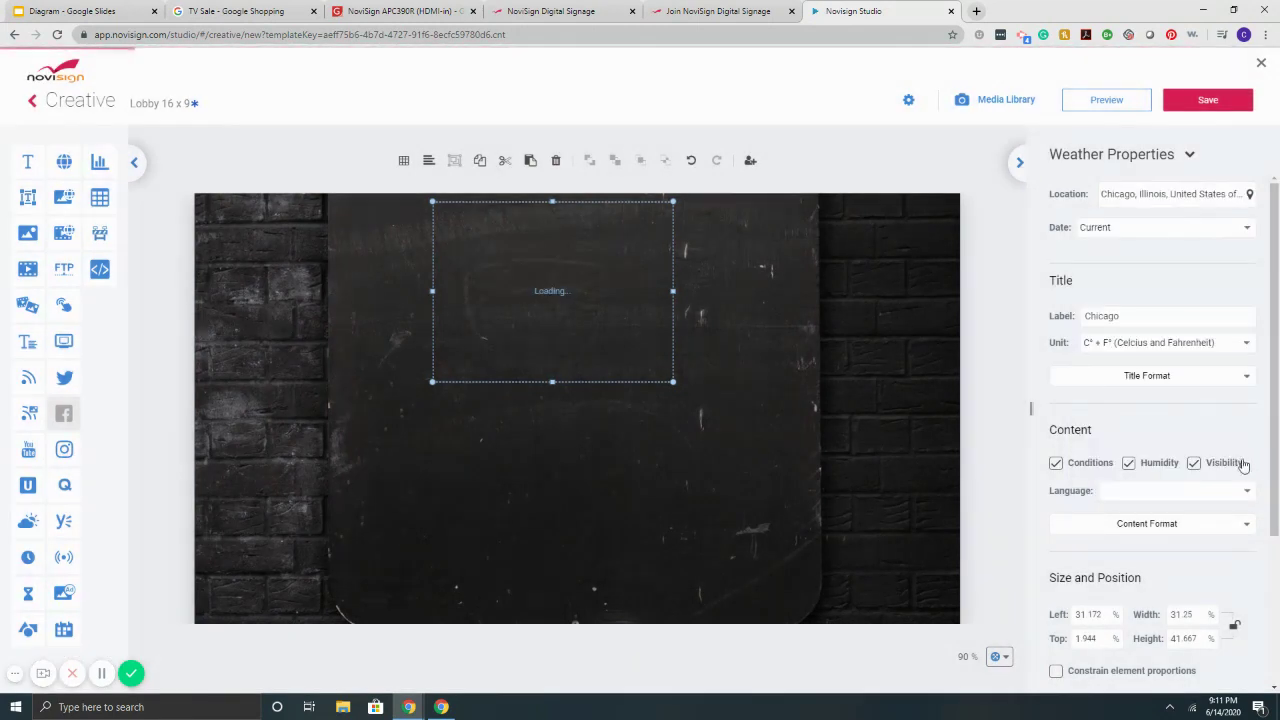
pyautogui.click(1141, 345)
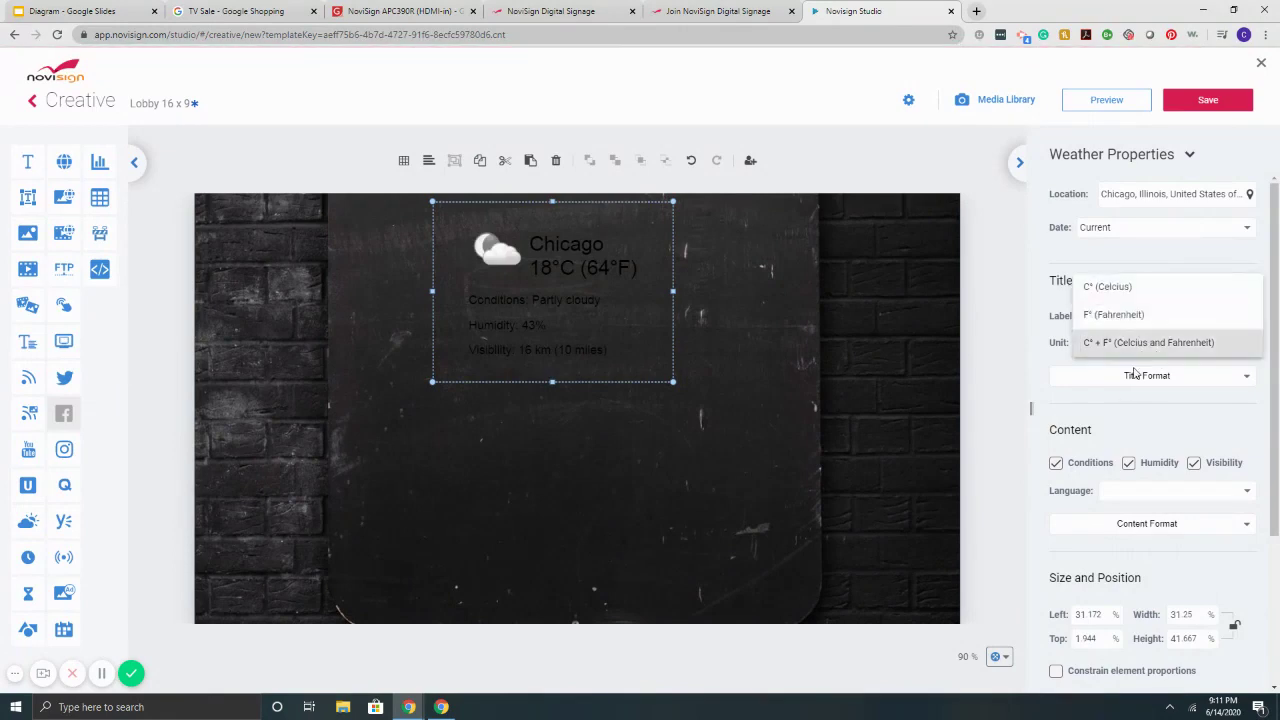
pyautogui.click(1133, 316)
# Step: Format the weather title as white, bold Montserrat at size 12
pyautogui.click(1146, 376)
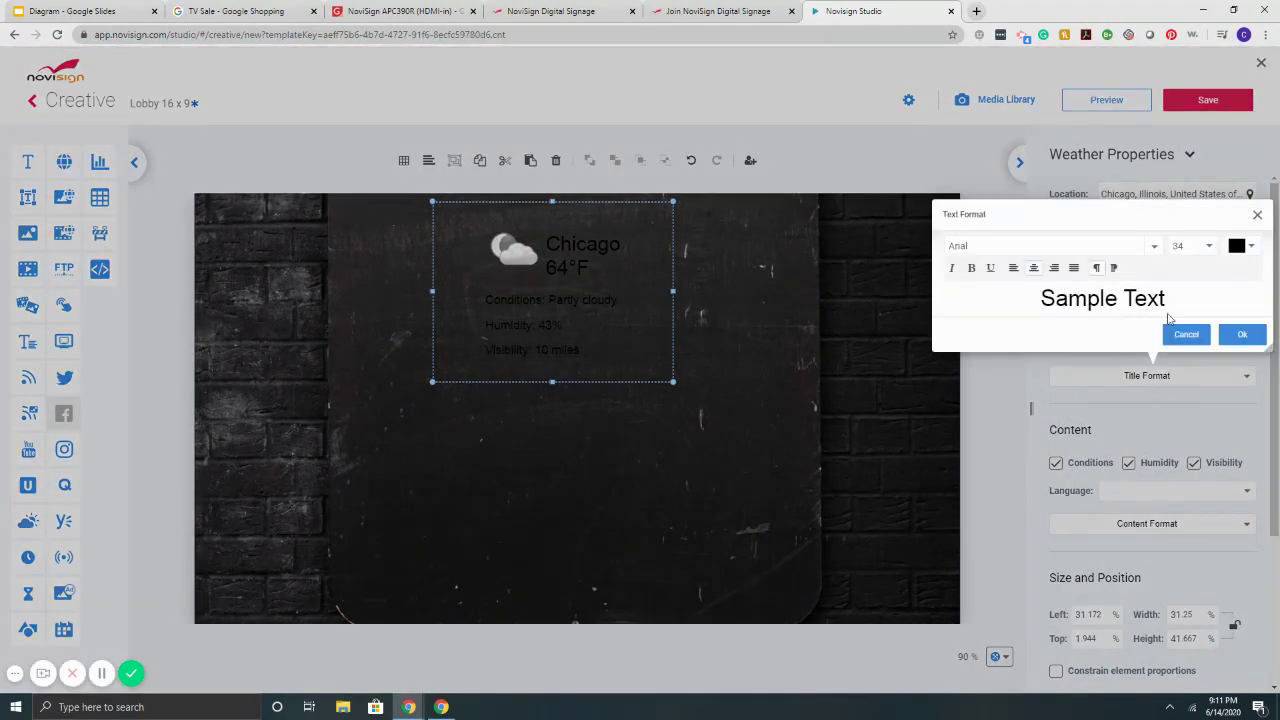
pyautogui.click(1238, 245)
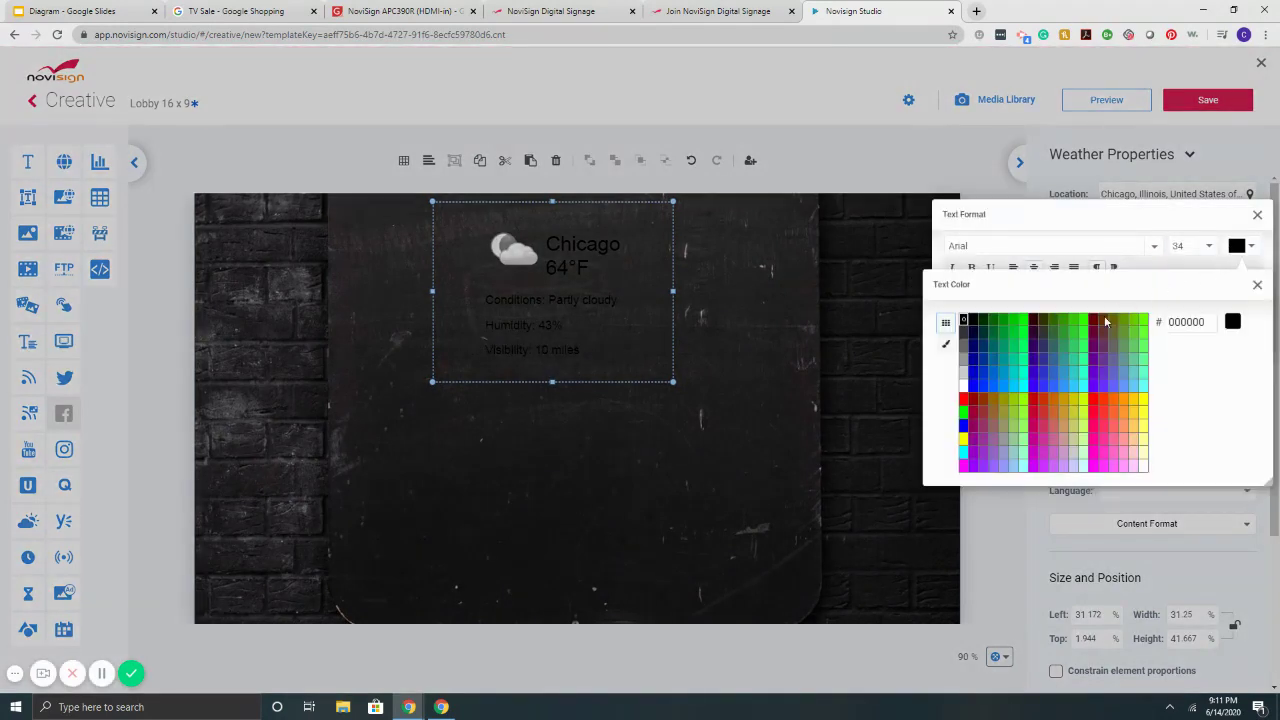
pyautogui.click(965, 386)
pyautogui.click(1256, 285)
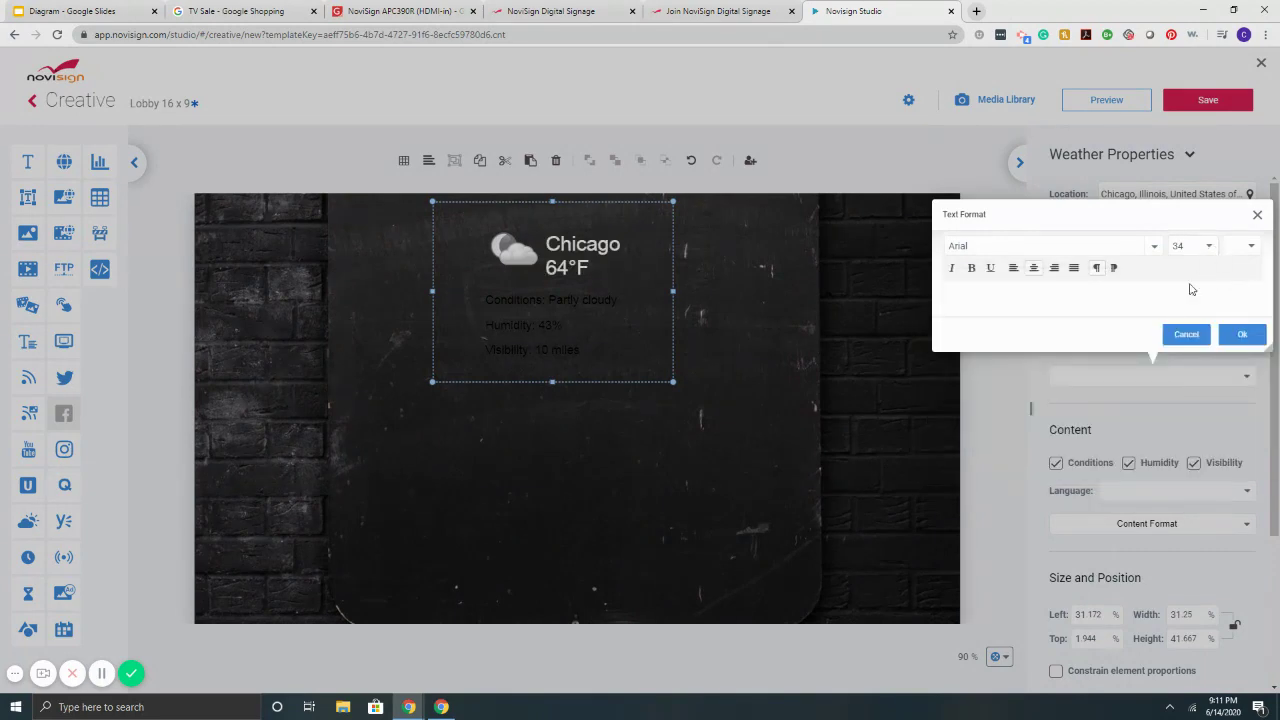
pyautogui.click(1208, 250)
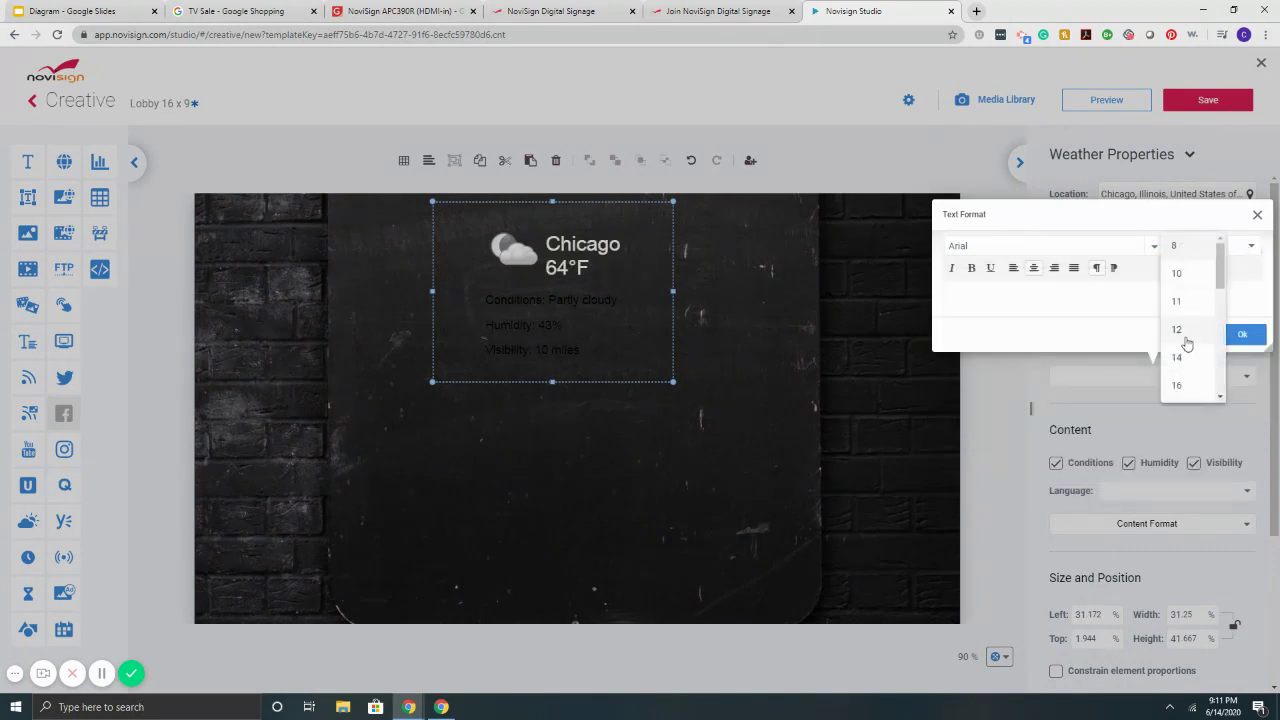
pyautogui.click(1180, 331)
pyautogui.click(1154, 246)
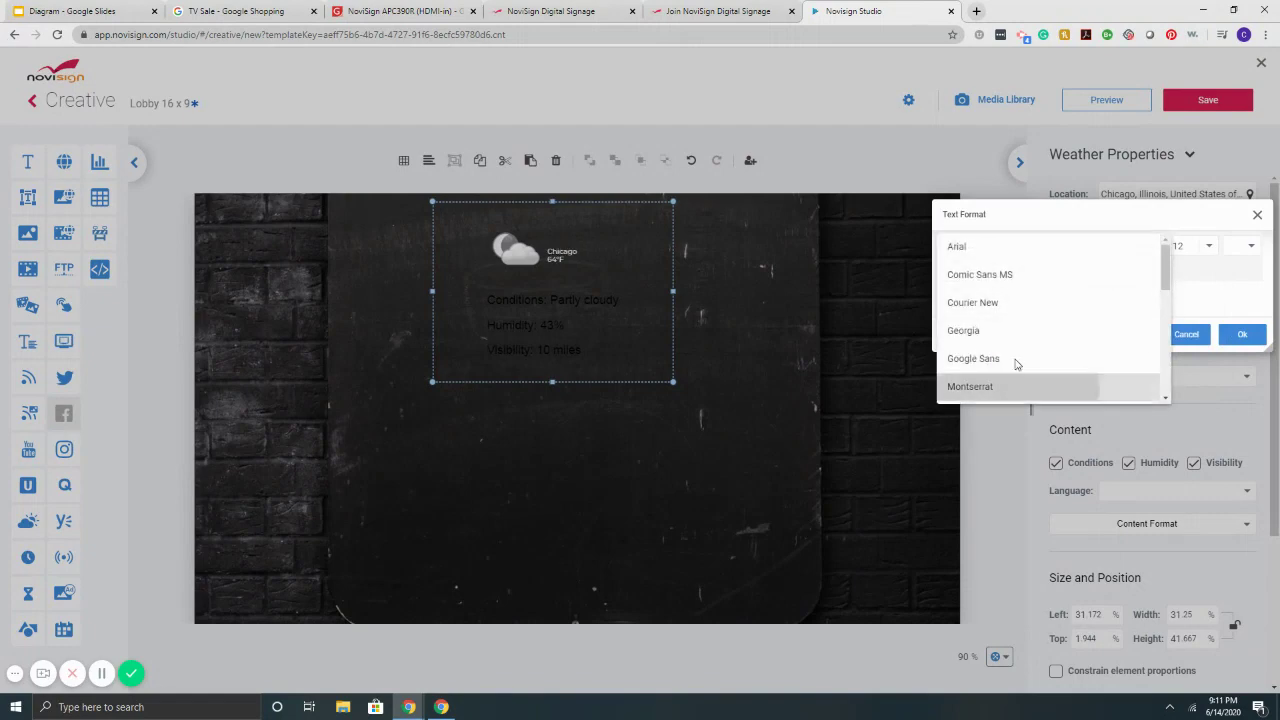
pyautogui.click(1000, 386)
pyautogui.click(970, 269)
pyautogui.click(1208, 250)
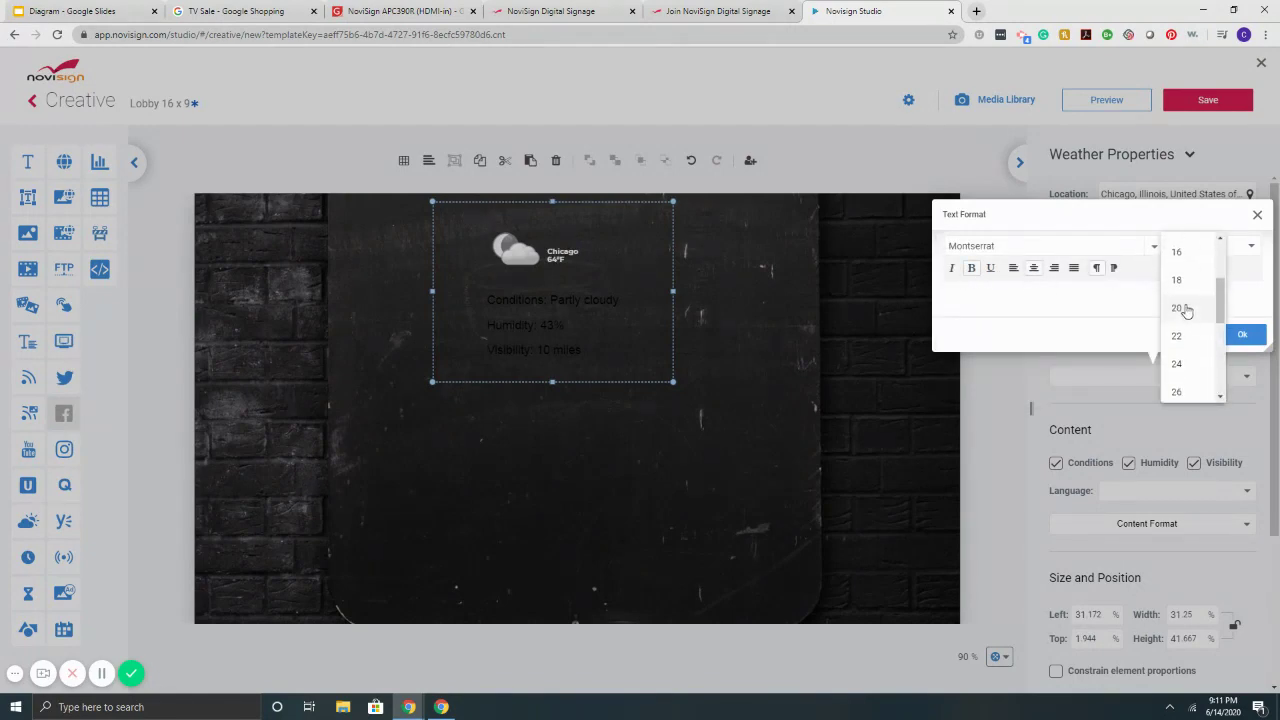
# Step: Set the weather title to size 20 and the details text to white Montserrat
pyautogui.click(1180, 329)
pyautogui.click(1242, 334)
pyautogui.click(1177, 527)
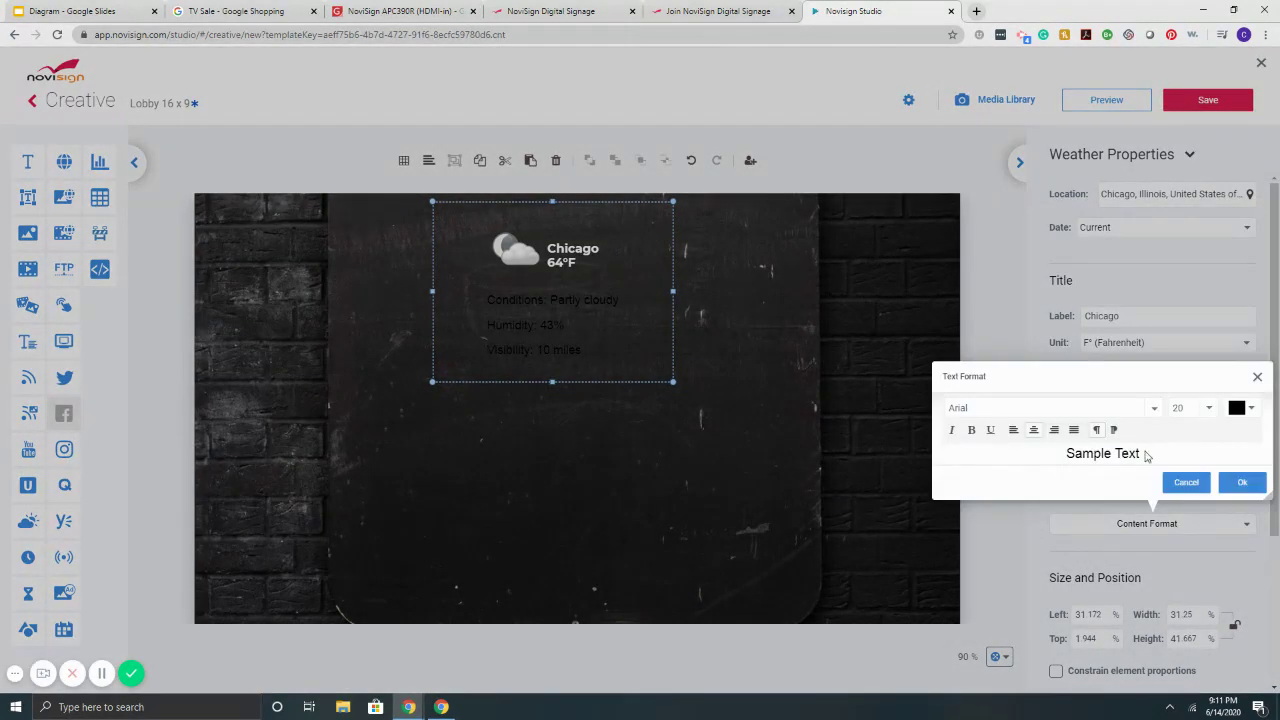
pyautogui.click(1243, 408)
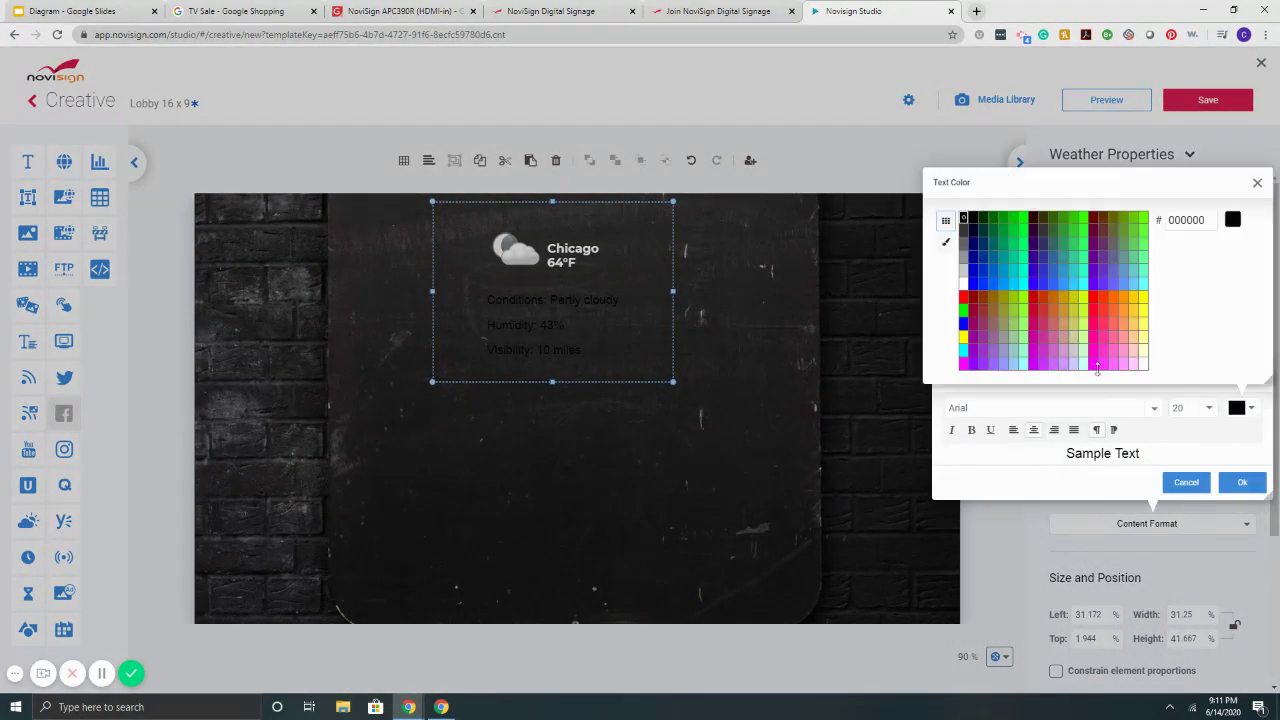
pyautogui.click(963, 283)
pyautogui.click(1256, 182)
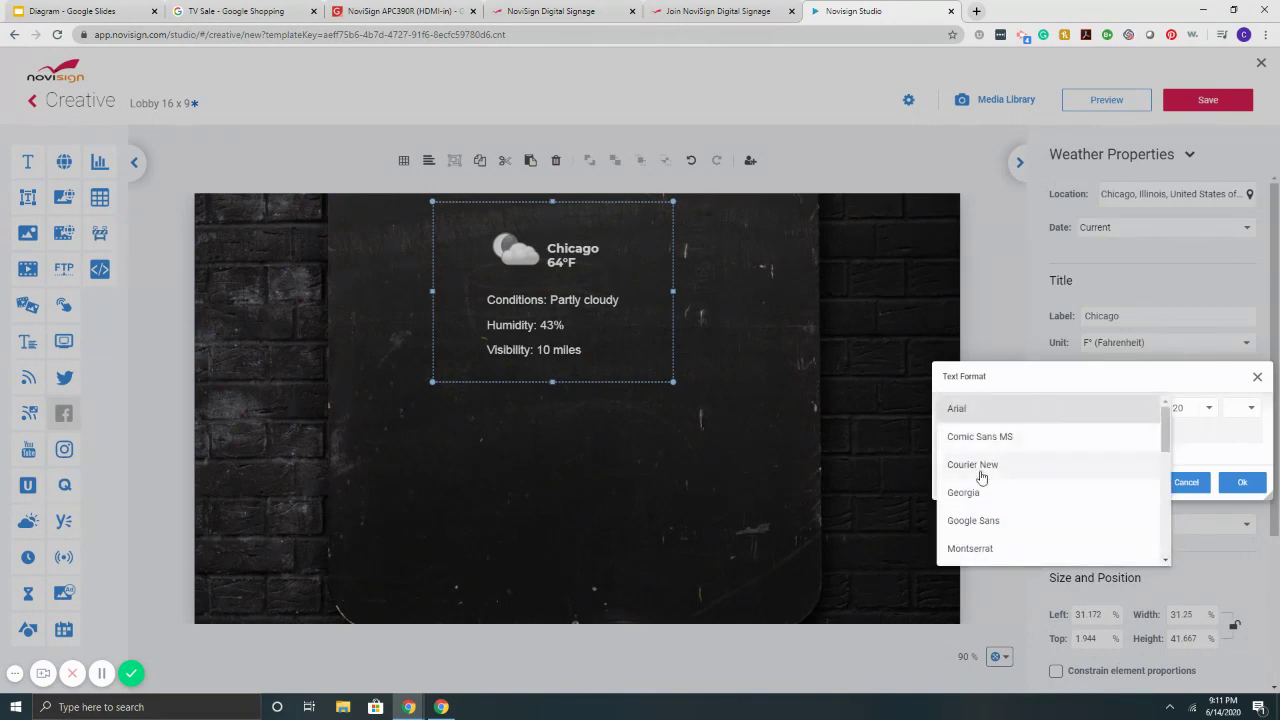
pyautogui.click(965, 548)
pyautogui.click(1222, 487)
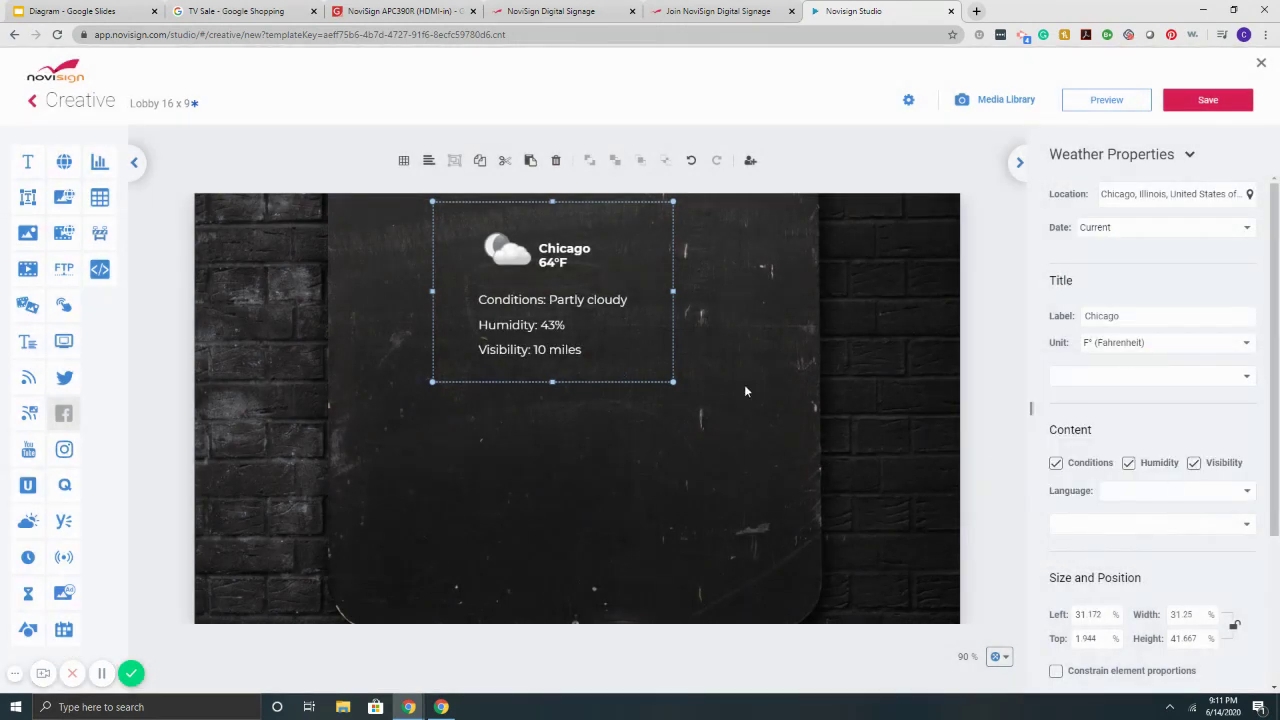
# Step: Hide conditions, humidity and visibility, shorten the widget, and move it top-right
pyautogui.moveTo(615, 336); pyautogui.dragTo(535, 338)
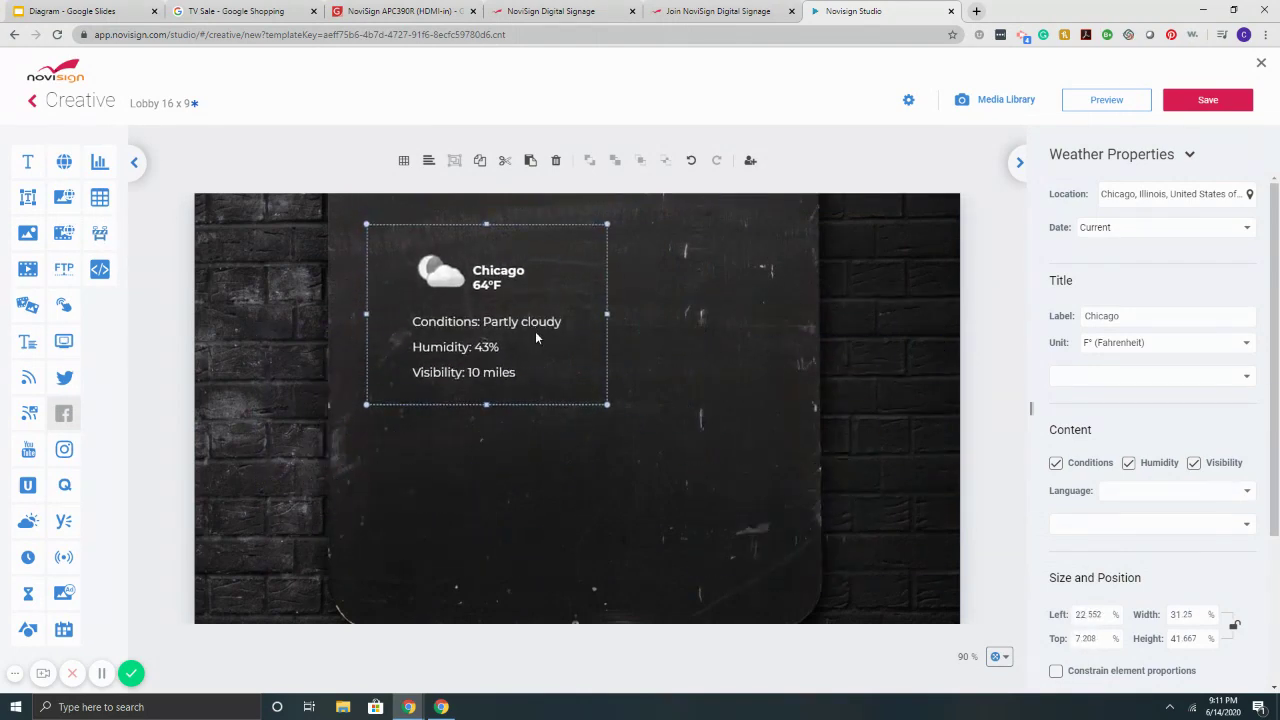
pyautogui.click(1056, 463)
pyautogui.click(1129, 463)
pyautogui.click(1194, 463)
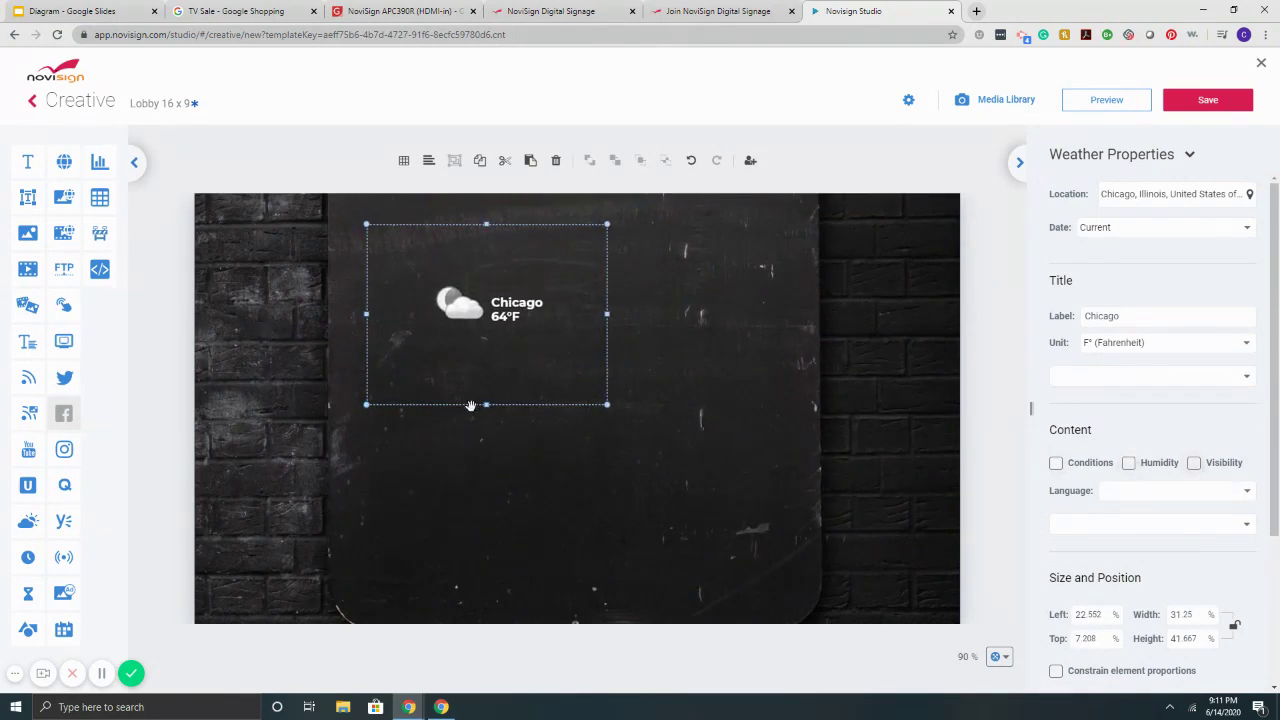
pyautogui.moveTo(473, 404); pyautogui.dragTo(622, 298)
pyautogui.moveTo(486, 259); pyautogui.dragTo(830, 240)
# Step: Add a slideshow widget at the top-left of the board and size it
pyautogui.click(492, 361)
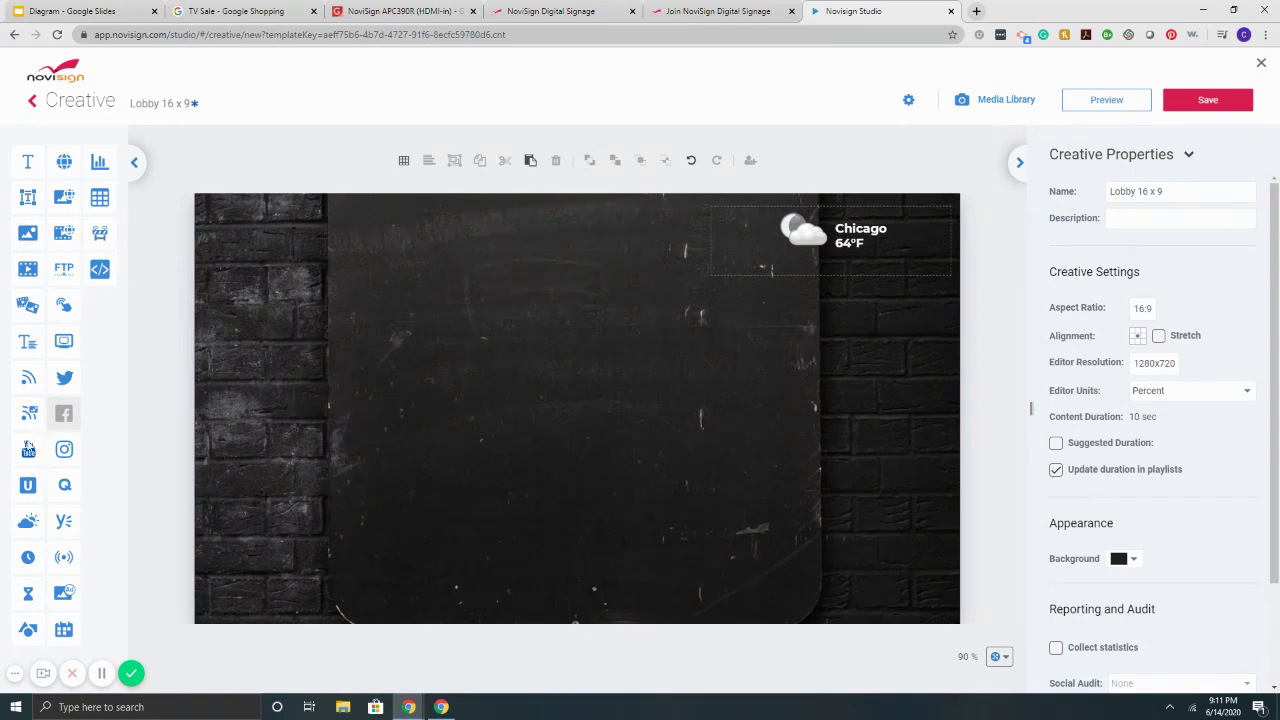
pyautogui.moveTo(378, 334); pyautogui.dragTo(302, 278)
pyautogui.moveTo(368, 309); pyautogui.dragTo(676, 500)
pyautogui.moveTo(516, 438); pyautogui.dragTo(555, 438)
pyautogui.moveTo(528, 357); pyautogui.dragTo(526, 337)
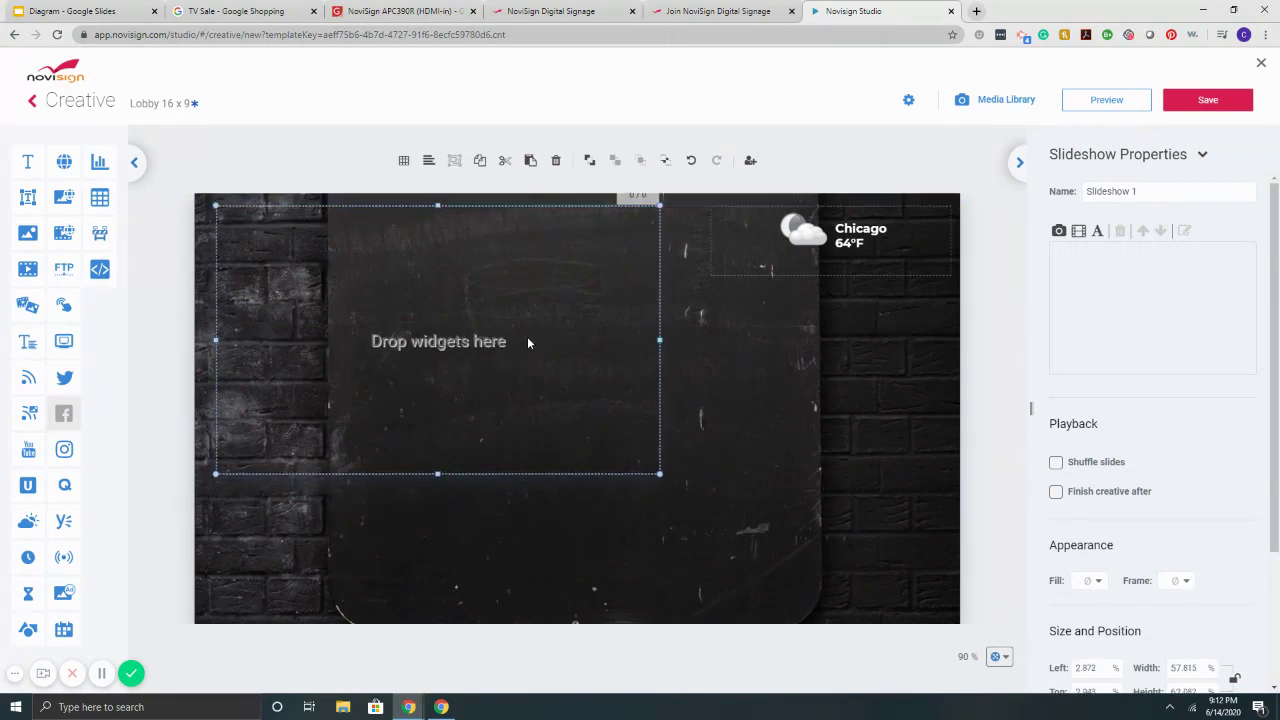
# Step: Insert 1.png and Hospitality.png from the media library into the slideshow
pyautogui.click(1060, 234)
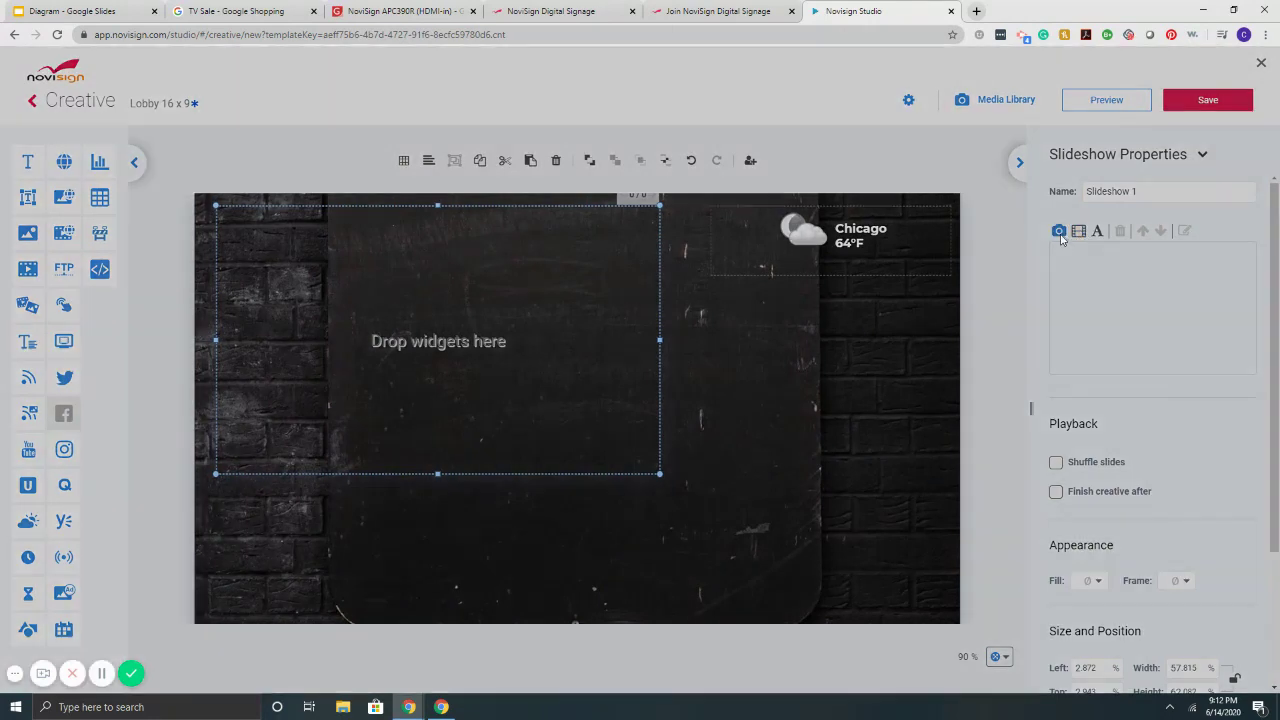
pyautogui.scroll(-1, 585, 290)
pyautogui.scroll(-3, 590, 301)
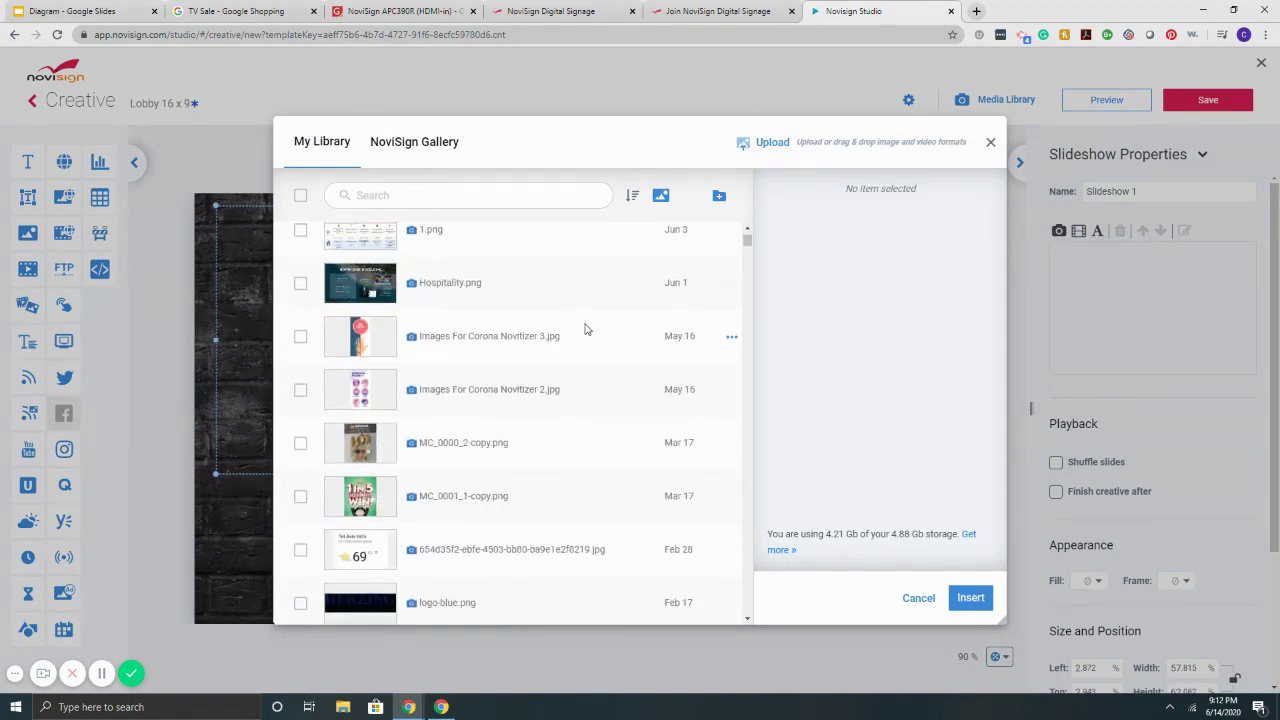
pyautogui.scroll(-1, 585, 330)
pyautogui.scroll(-5, 582, 332)
pyautogui.scroll(3, 578, 333)
pyautogui.scroll(4, 577, 332)
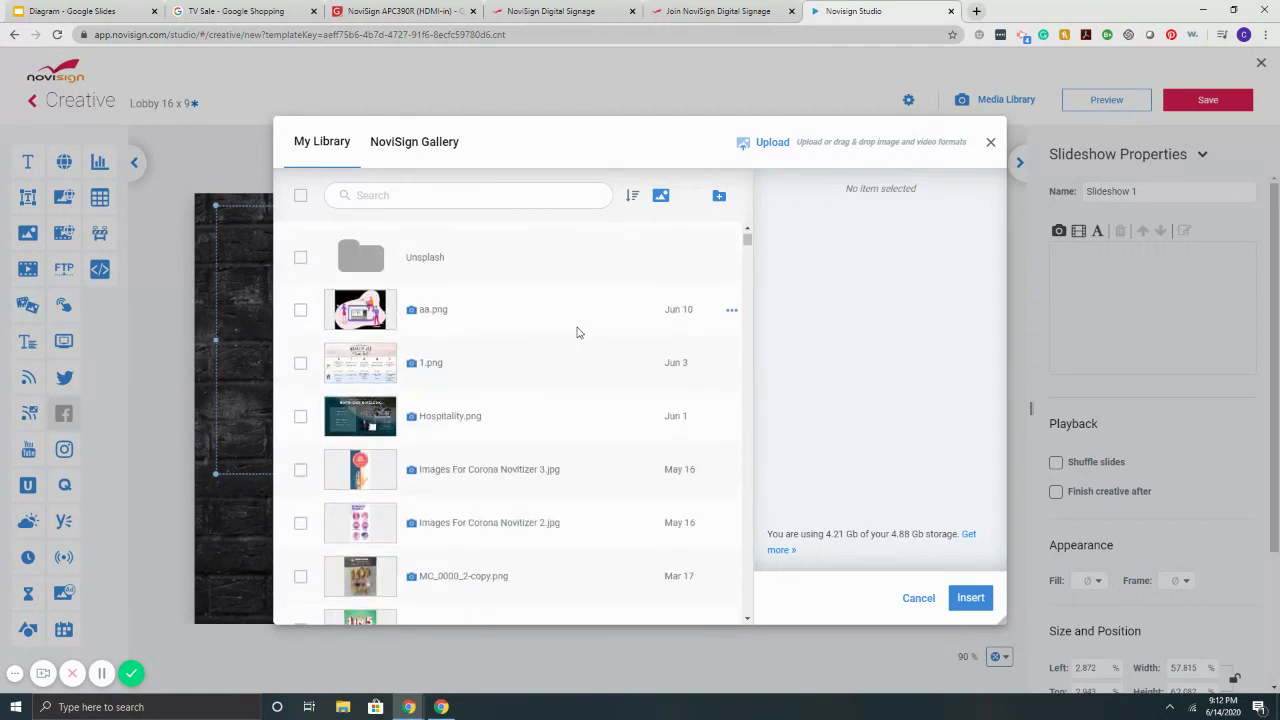
pyautogui.click(300, 363)
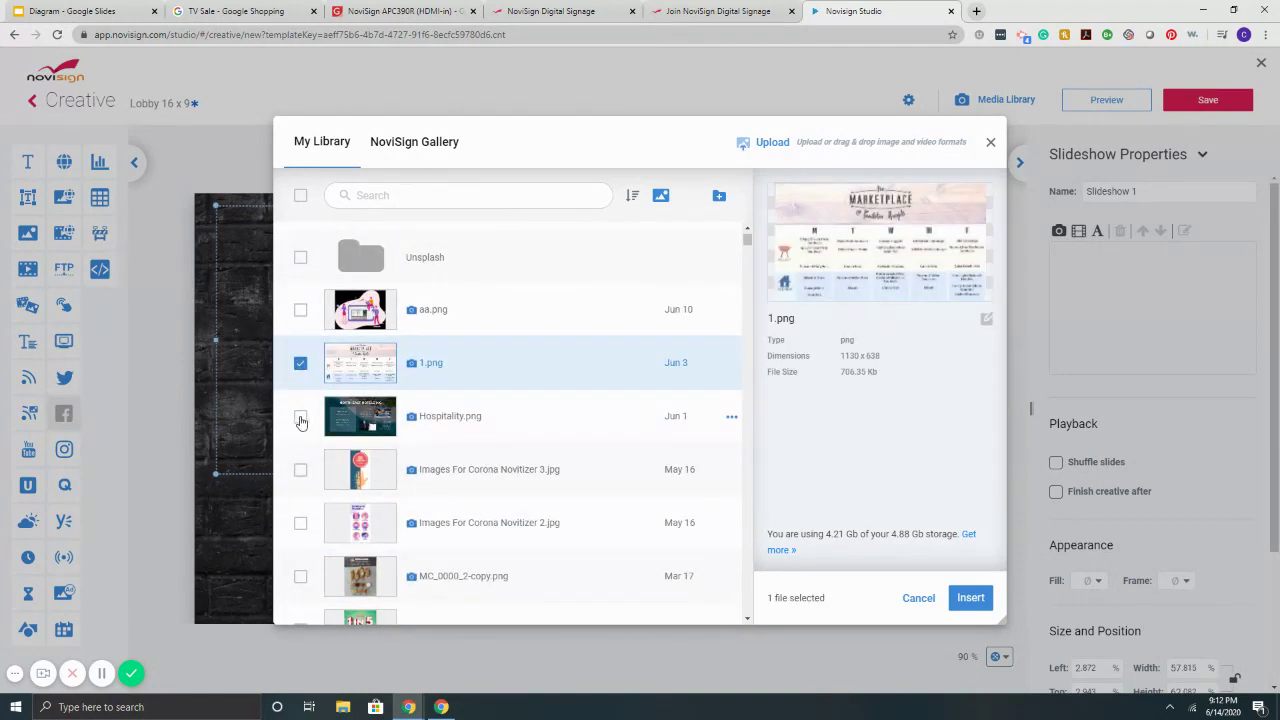
pyautogui.click(300, 417)
pyautogui.click(970, 597)
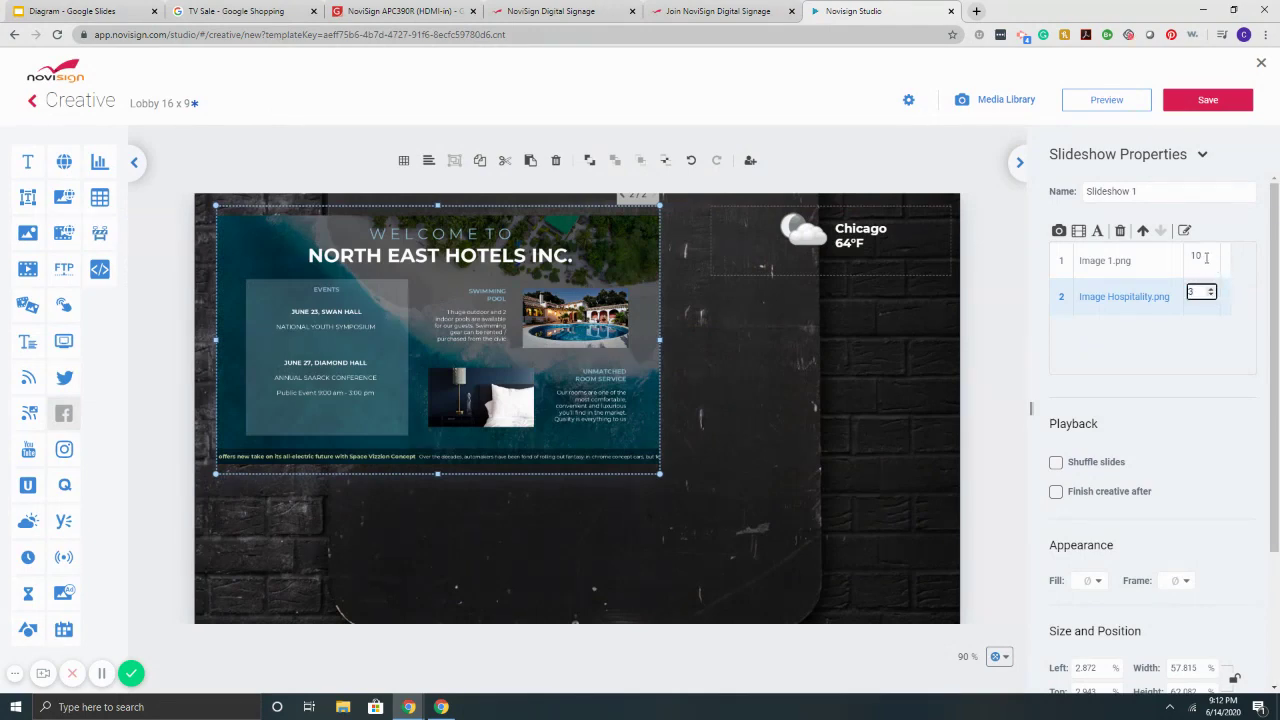
# Step: Set the slideshow image duration to 3 seconds and shrink the slideshow slightly
pyautogui.click(1206, 258)
pyautogui.write('3')
pyautogui.press('Return')
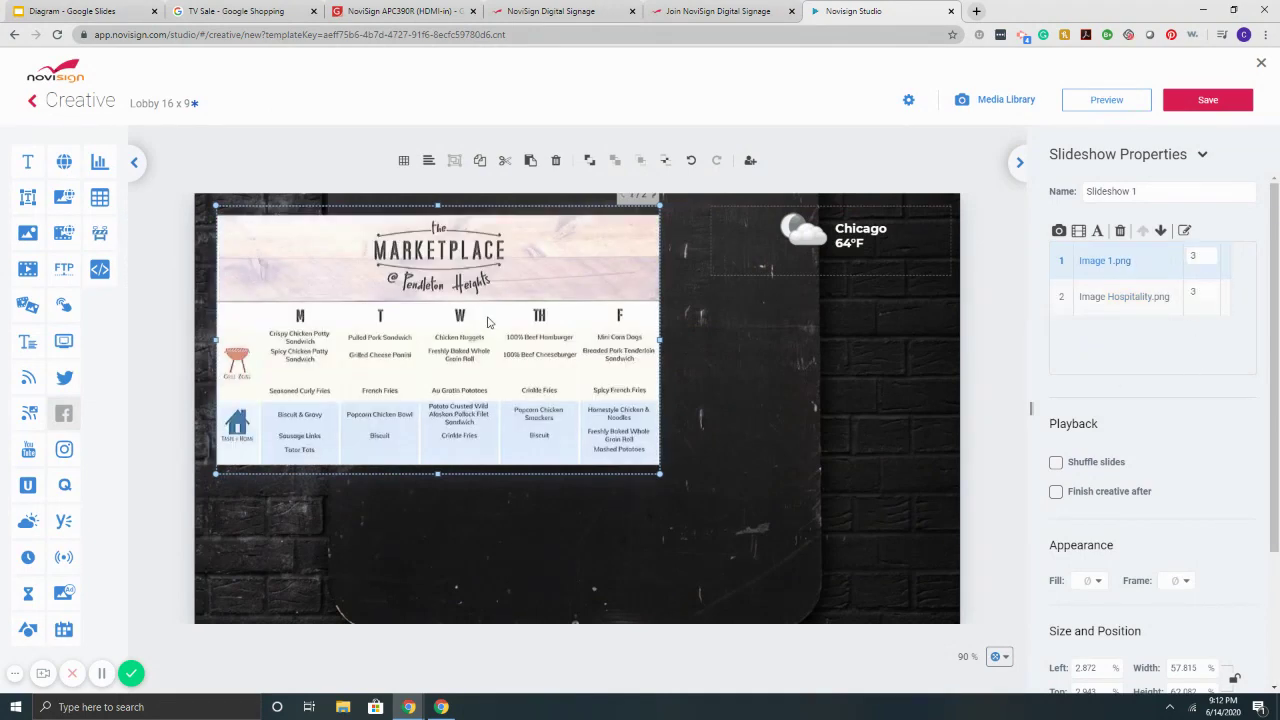
pyautogui.moveTo(663, 477); pyautogui.dragTo(611, 432)
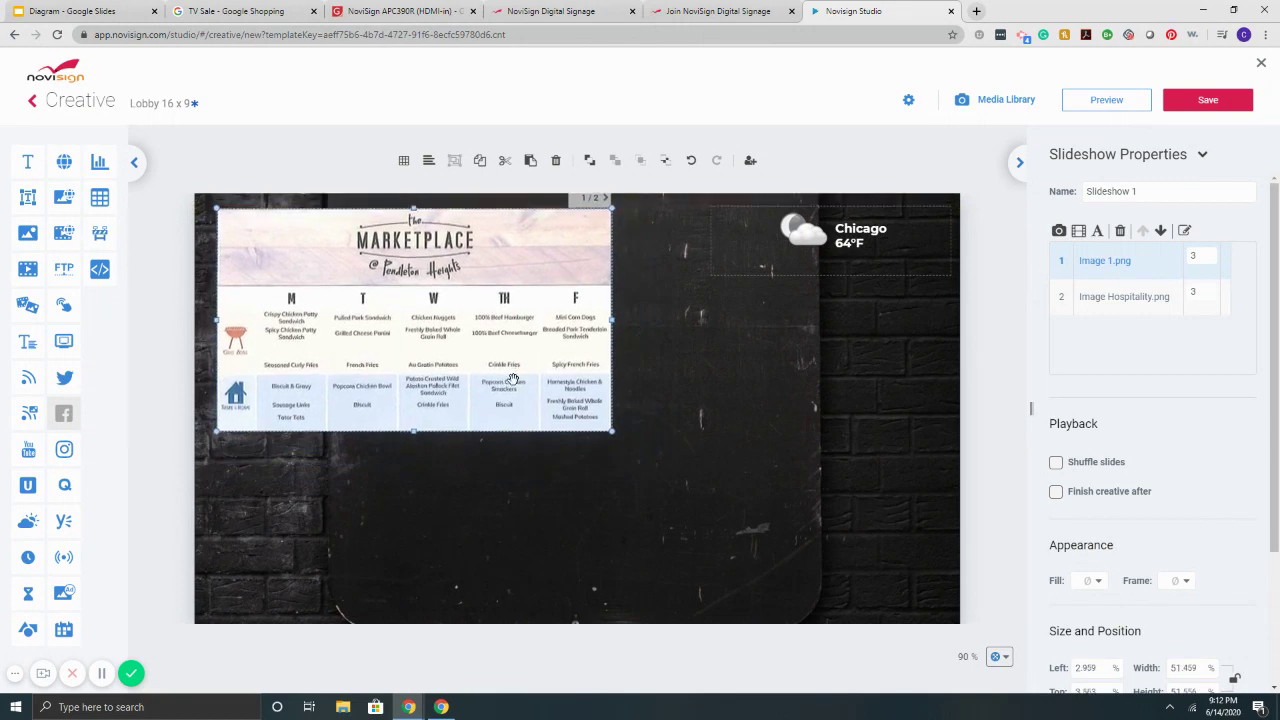
pyautogui.click(702, 415)
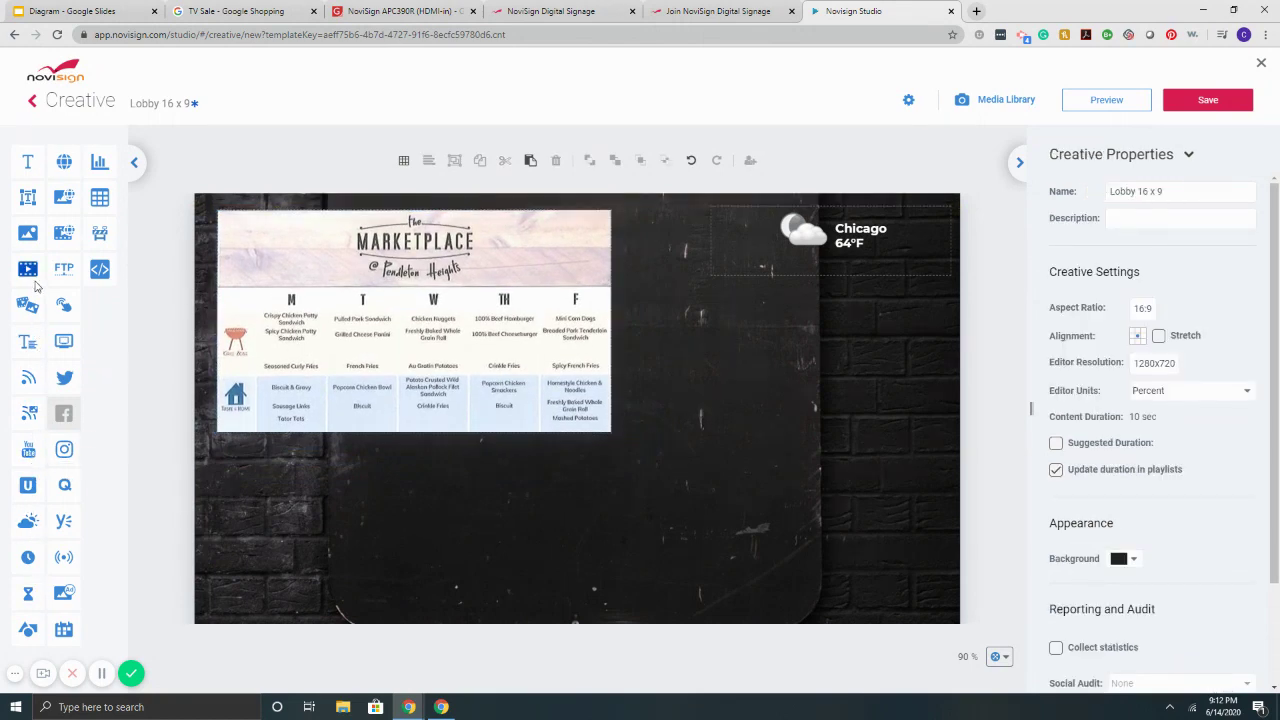
# Step: Place Chicken 'n McGriddles.mp4 right of the menu and add an RSS element at the bottom
pyautogui.moveTo(30, 276); pyautogui.dragTo(790, 370)
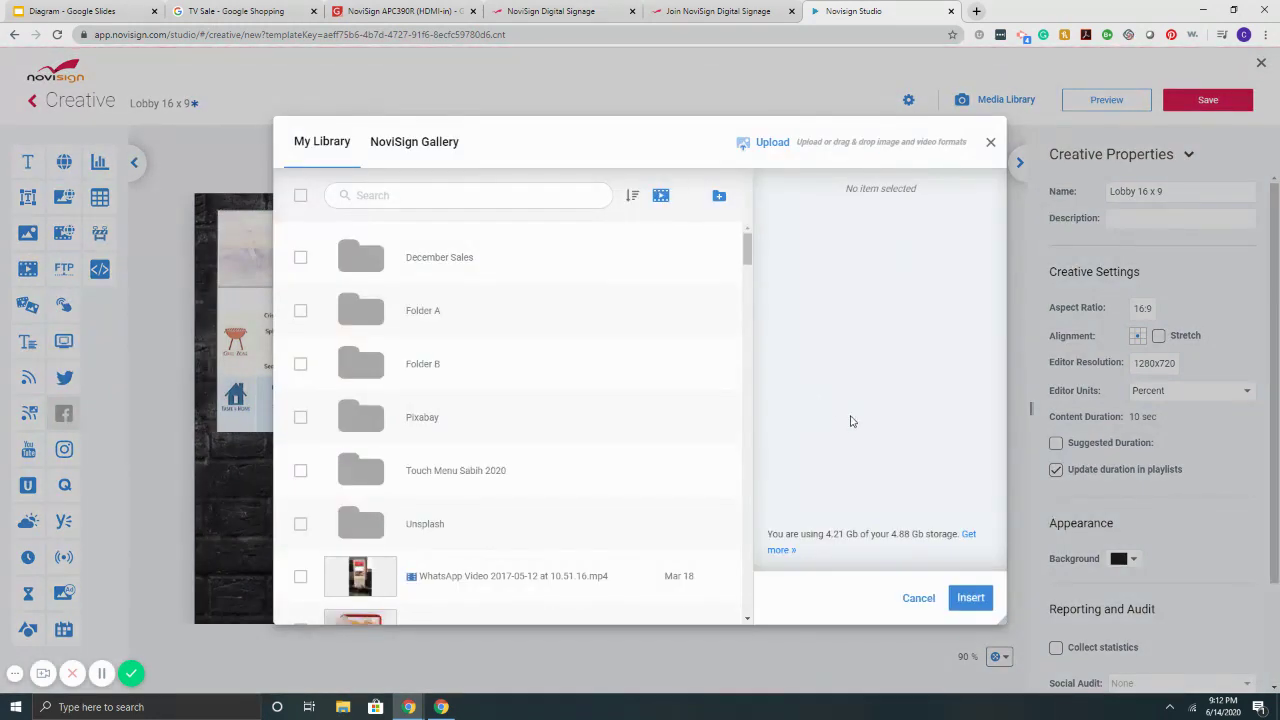
pyautogui.scroll(-2, 491, 417)
pyautogui.click(400, 432)
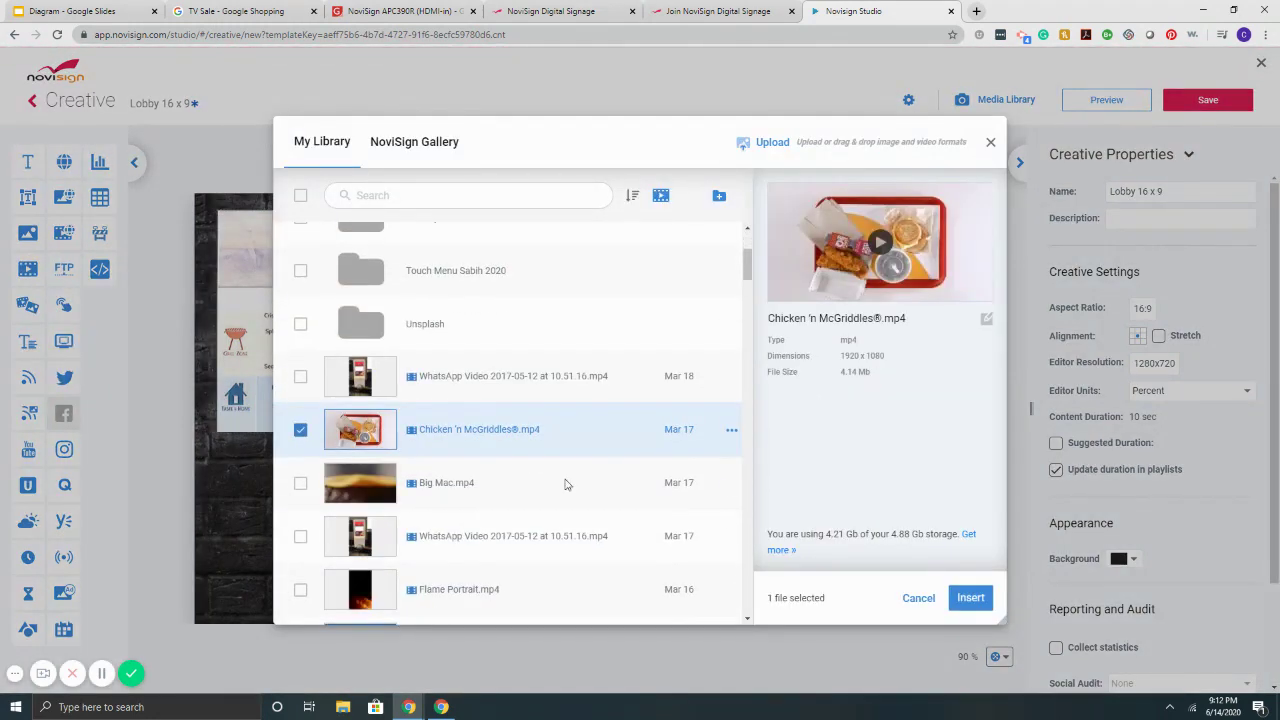
pyautogui.click(970, 598)
pyautogui.moveTo(838, 422); pyautogui.dragTo(930, 343)
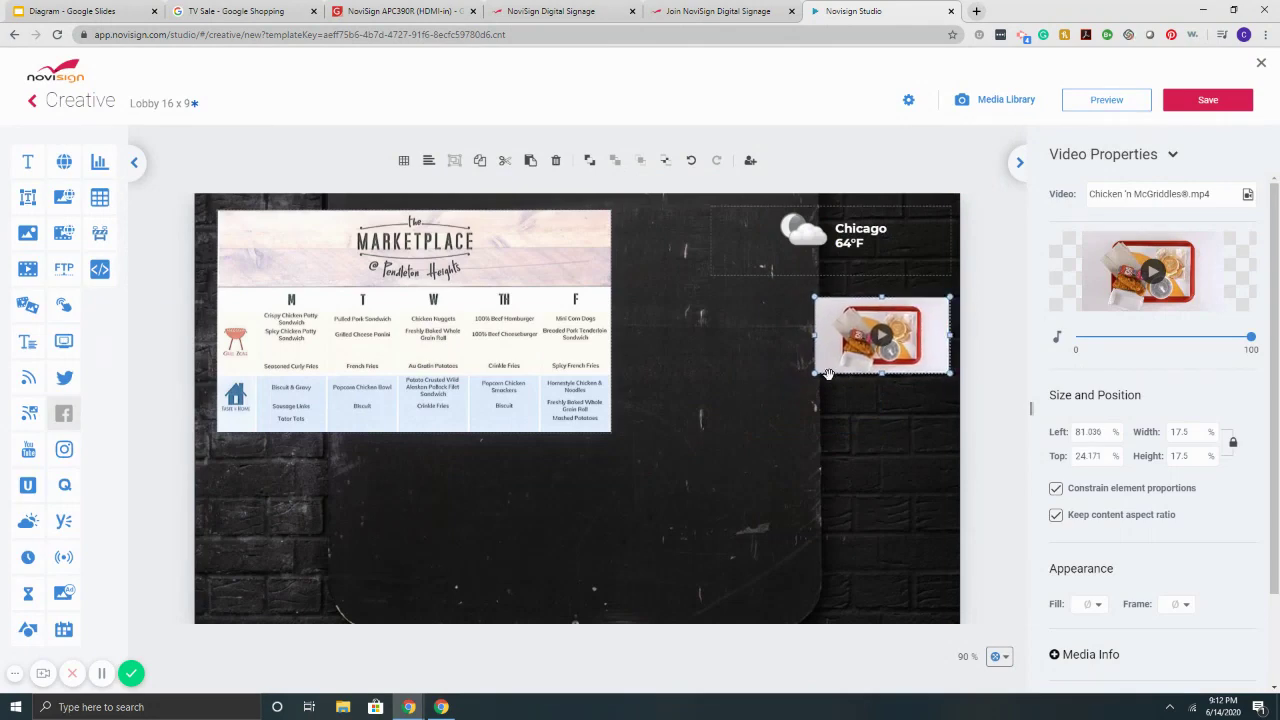
pyautogui.moveTo(808, 379); pyautogui.dragTo(634, 484)
pyautogui.moveTo(705, 453); pyautogui.dragTo(702, 413)
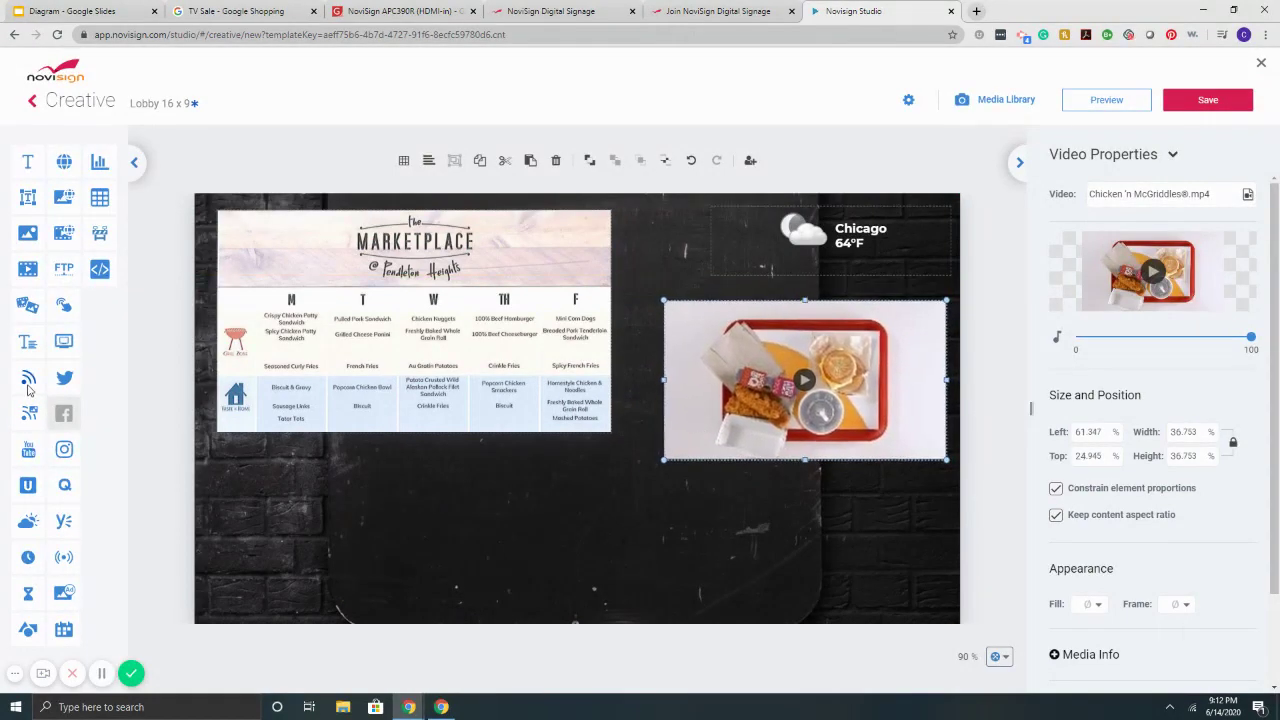
pyautogui.moveTo(28, 388); pyautogui.dragTo(260, 573)
# Step: Stretch the RSS ticker across the board's width and select the Sky News World feed
pyautogui.moveTo(351, 573); pyautogui.dragTo(948, 577)
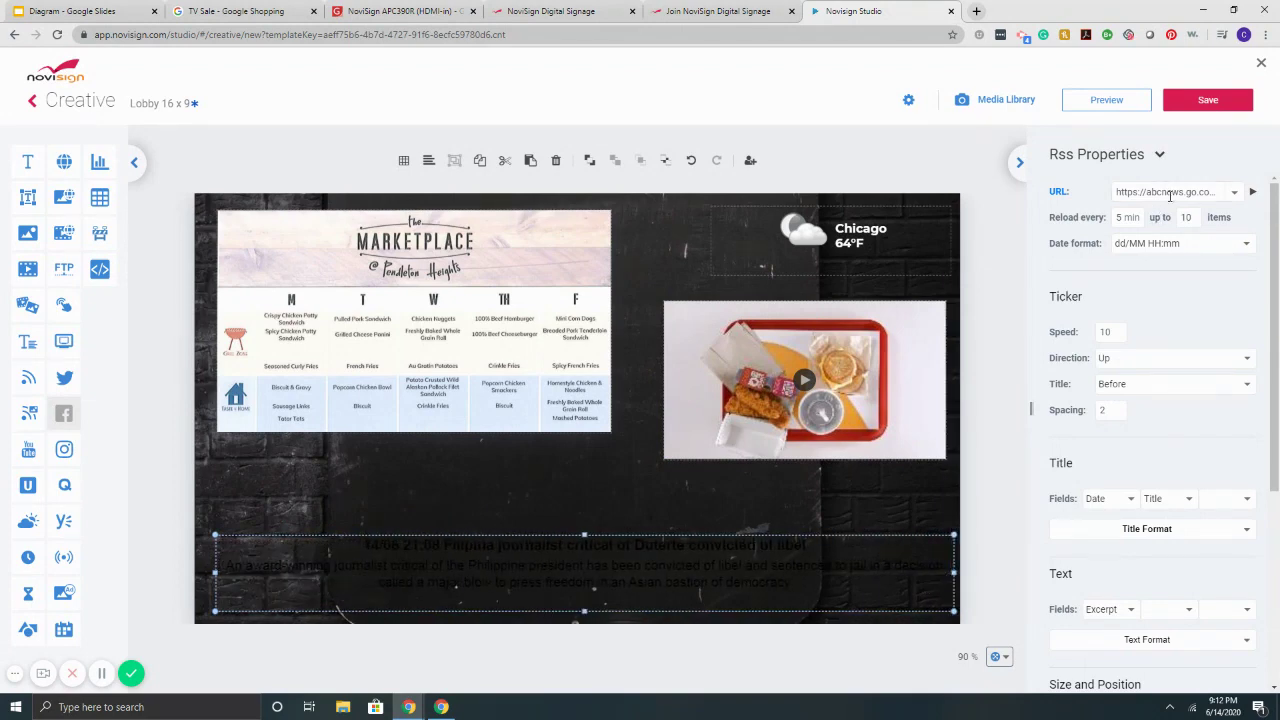
pyautogui.click(1236, 196)
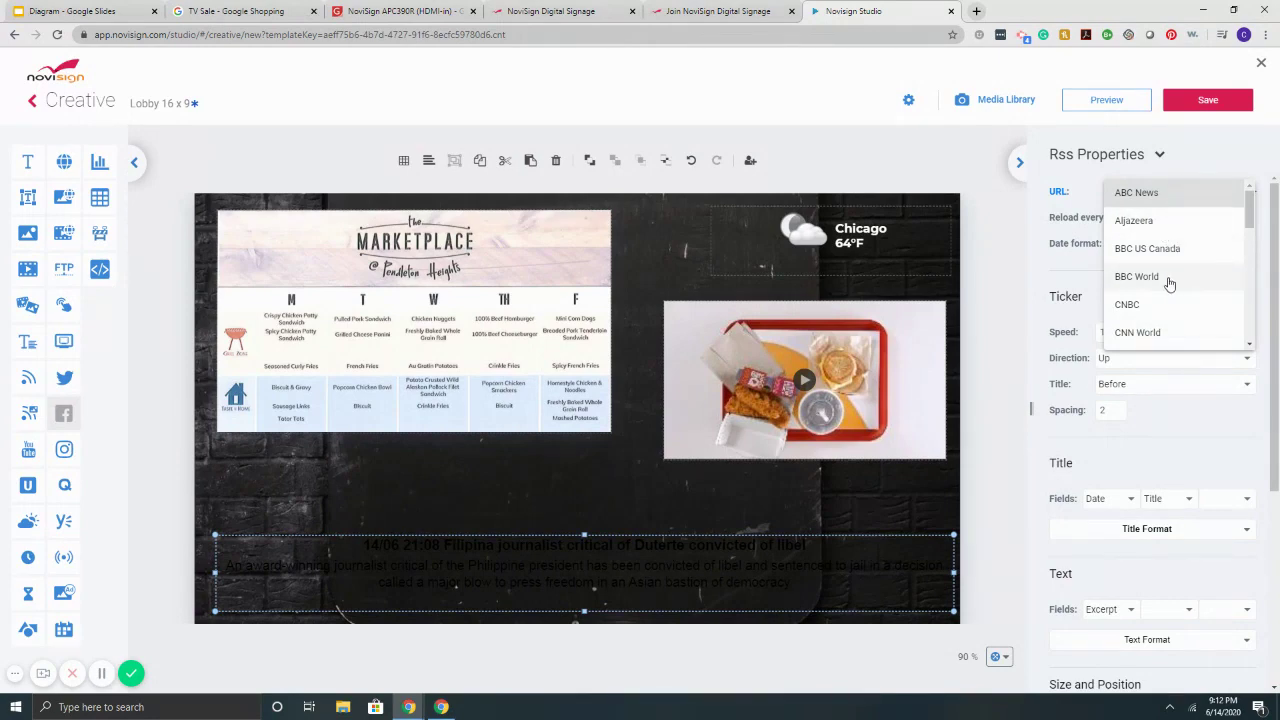
pyautogui.scroll(-1, 1169, 284)
pyautogui.scroll(-1, 1148, 280)
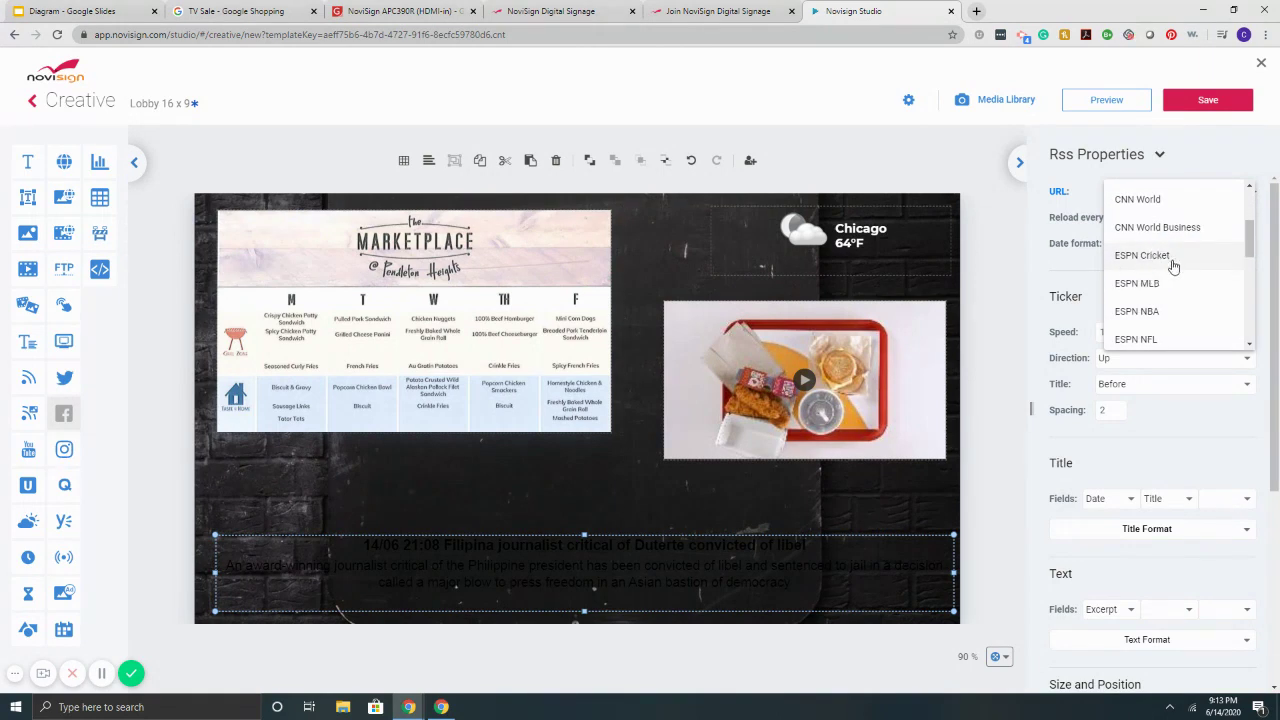
pyautogui.scroll(-1, 1174, 262)
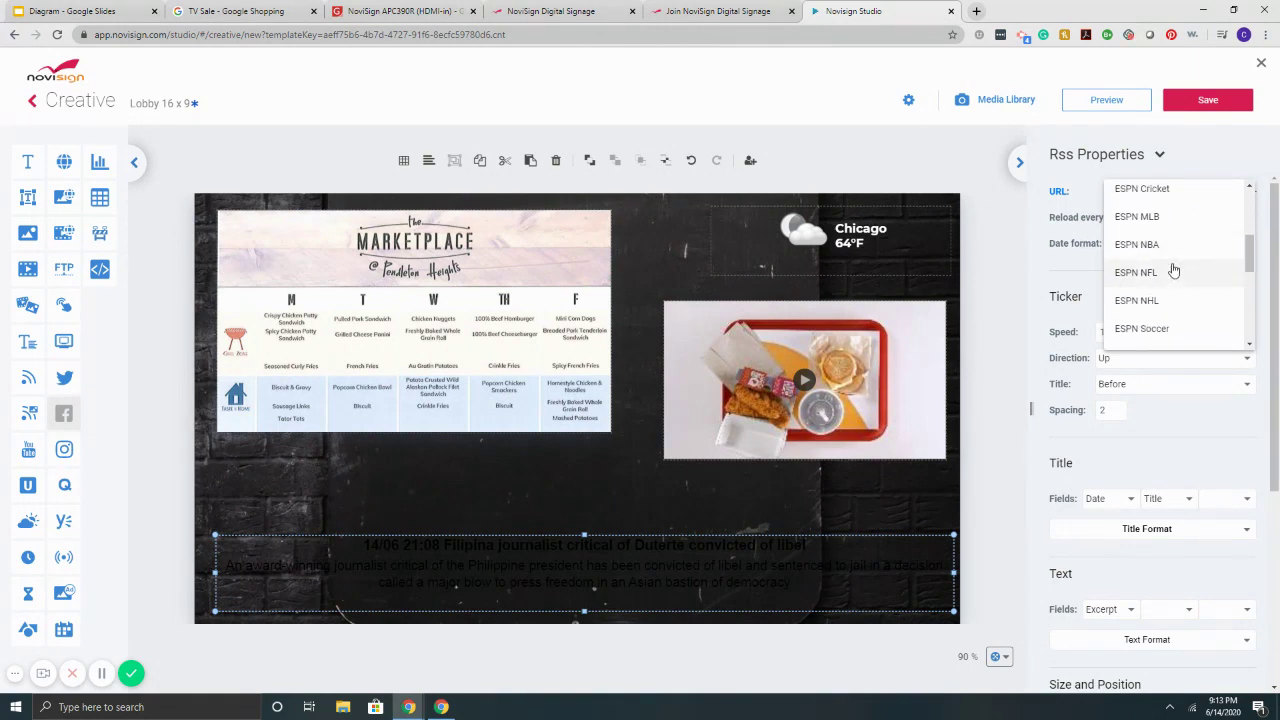
pyautogui.scroll(-1, 1174, 262)
pyautogui.scroll(-1, 1181, 262)
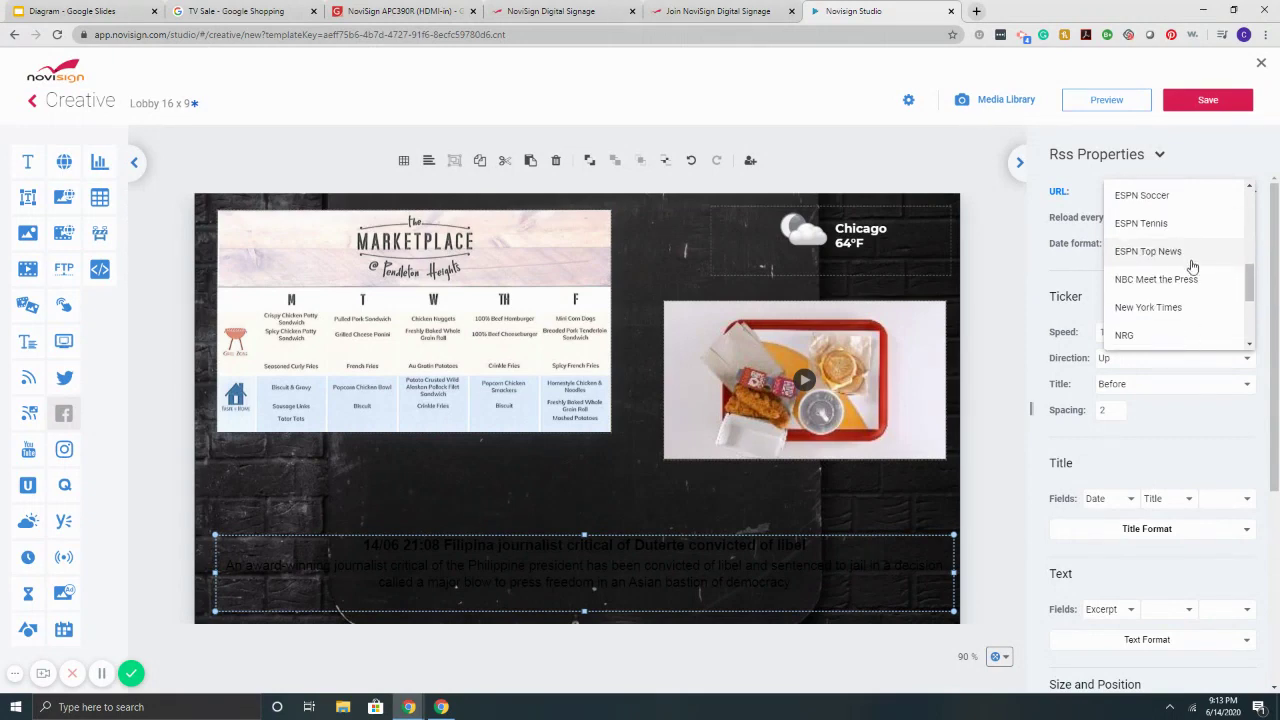
pyautogui.scroll(-1, 1188, 268)
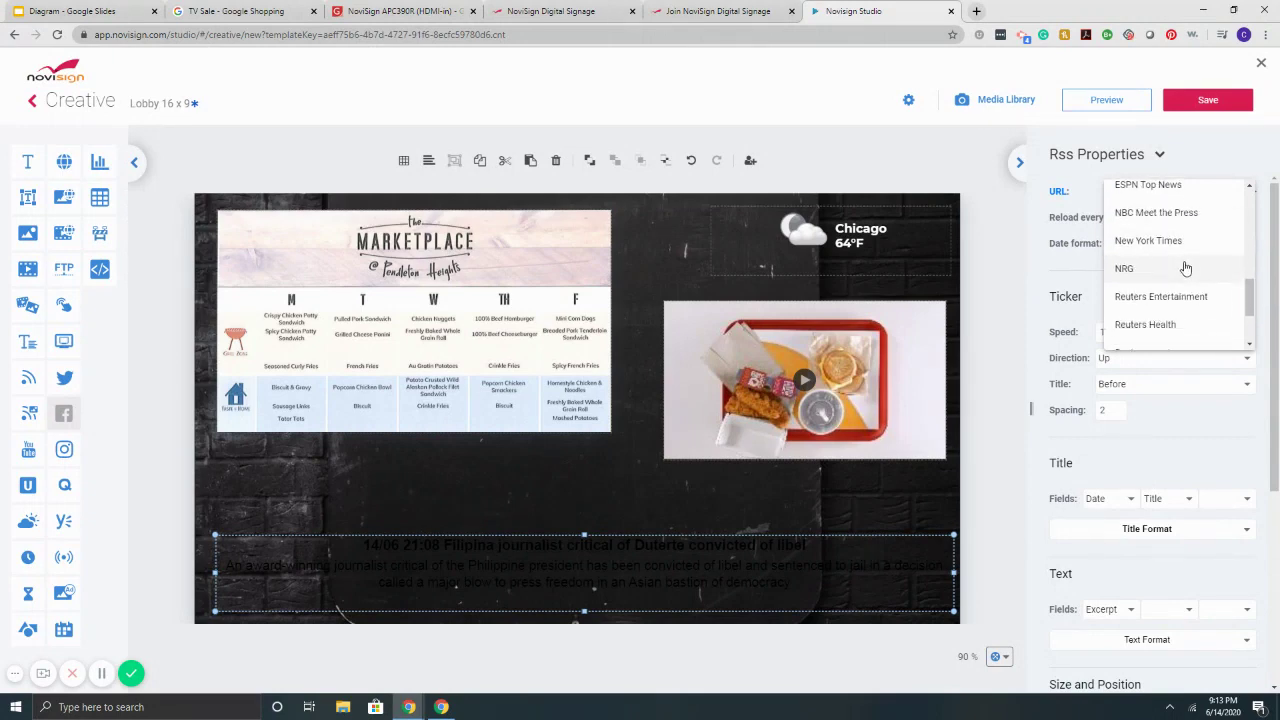
pyautogui.scroll(-1, 1185, 268)
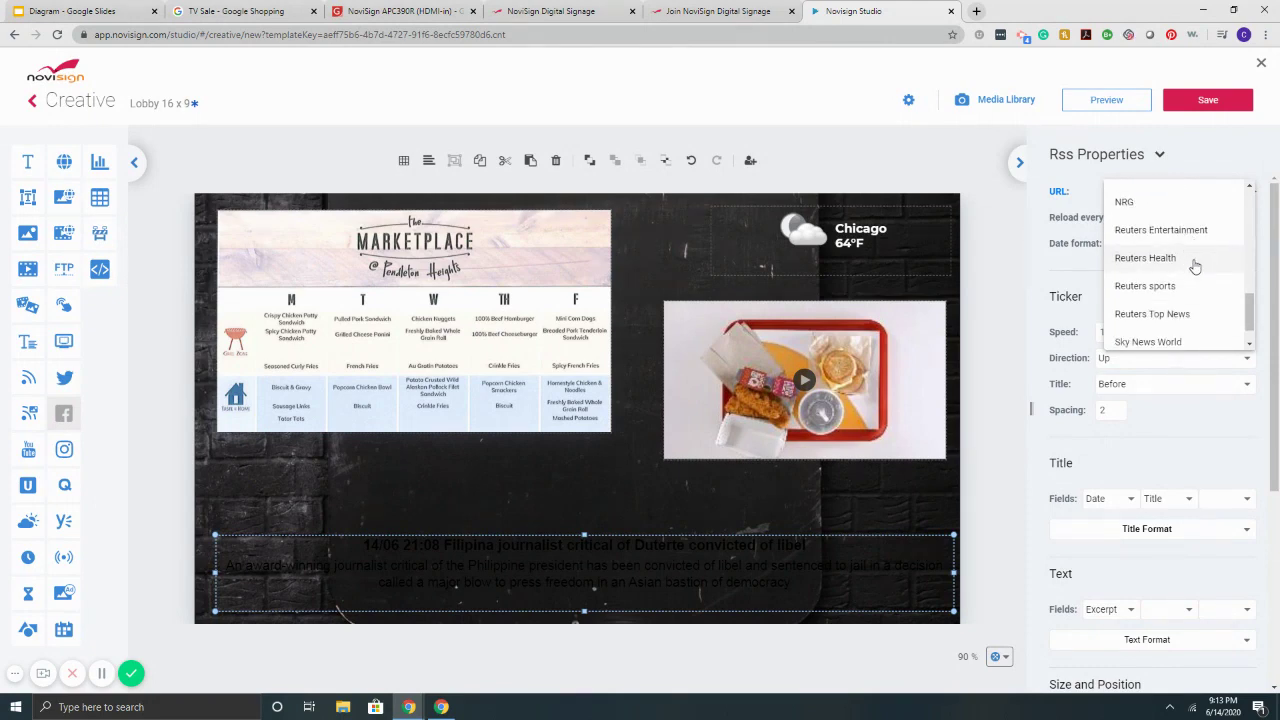
pyautogui.scroll(-1, 1198, 272)
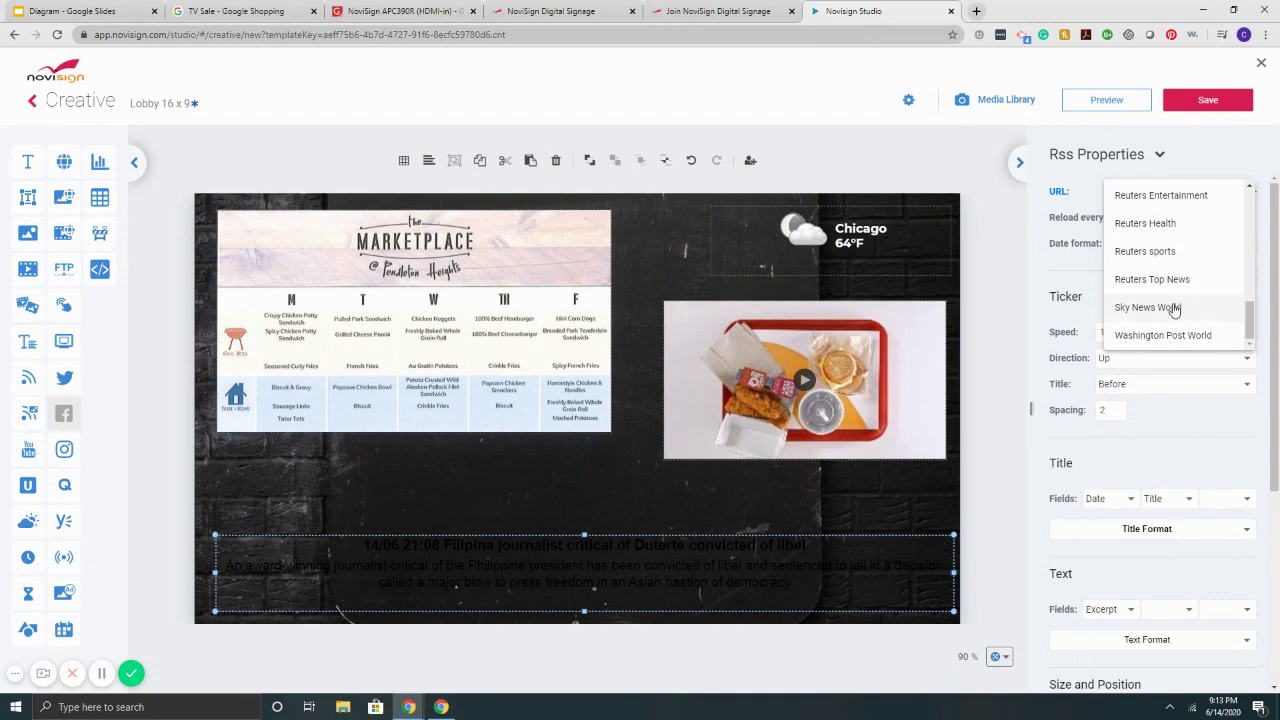
pyautogui.click(1148, 307)
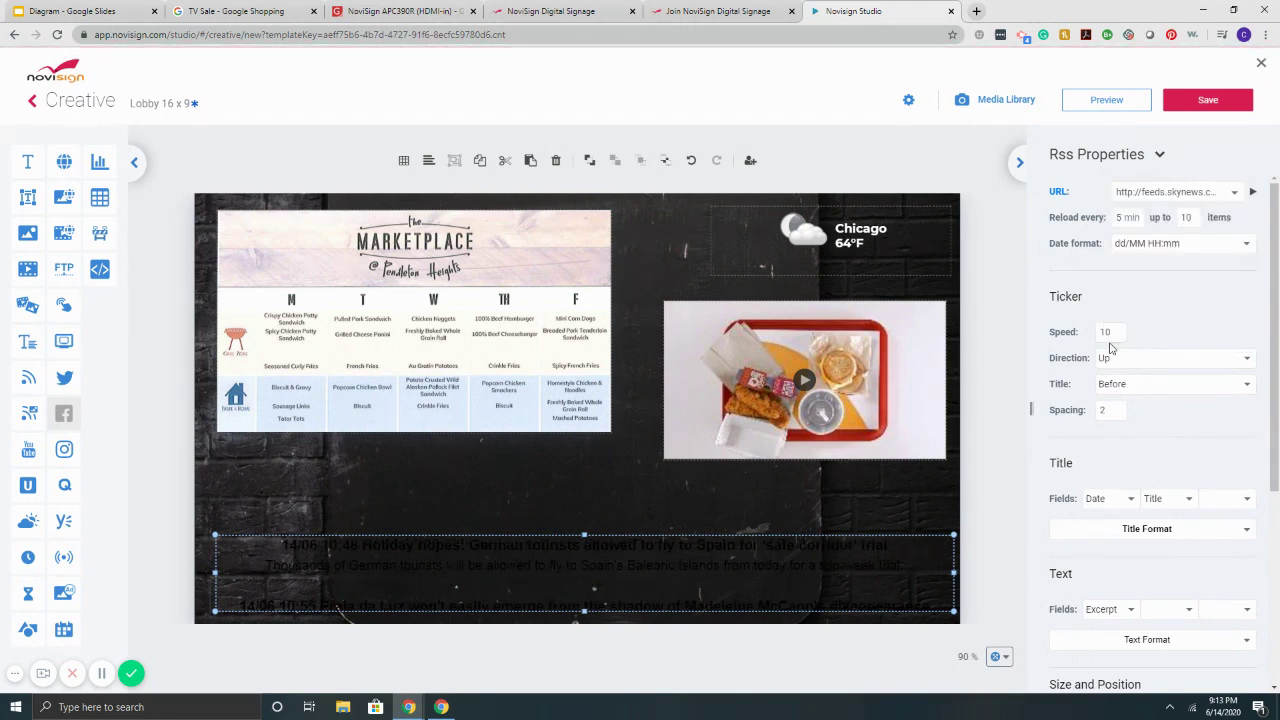
# Step: Make the news ticker scroll to the left at speed 20
pyautogui.click(1135, 362)
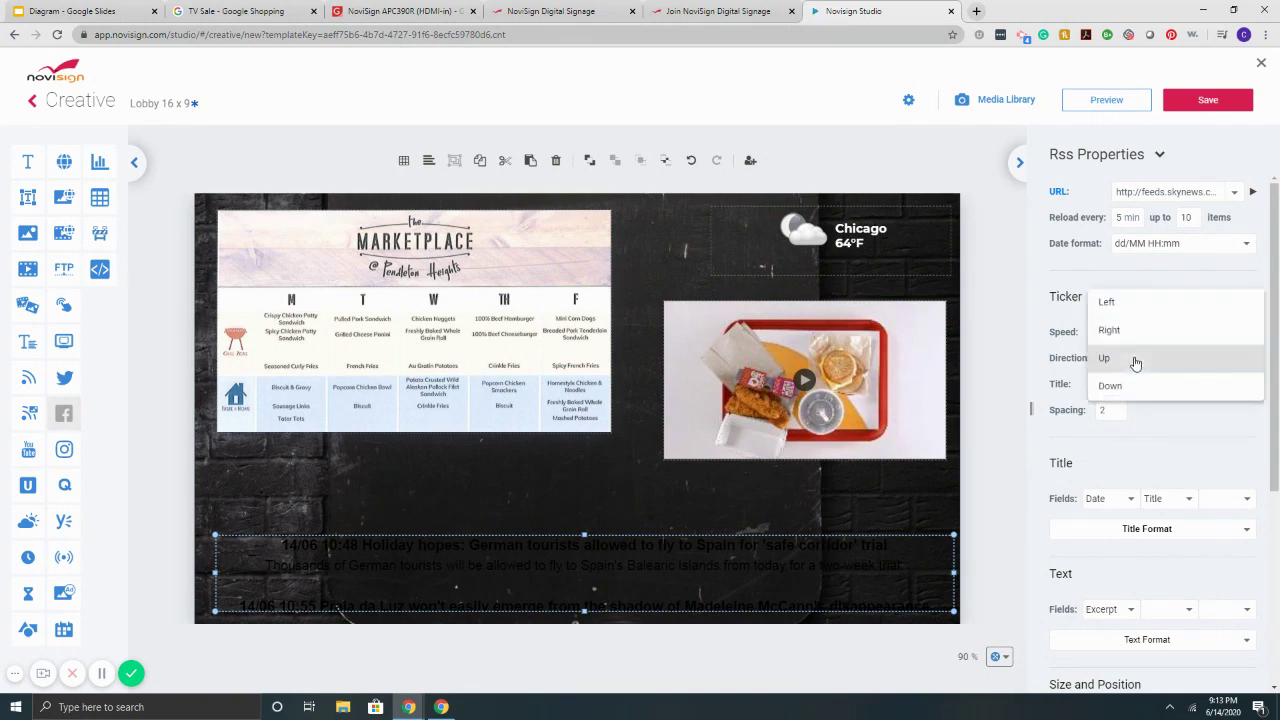
pyautogui.click(1108, 298)
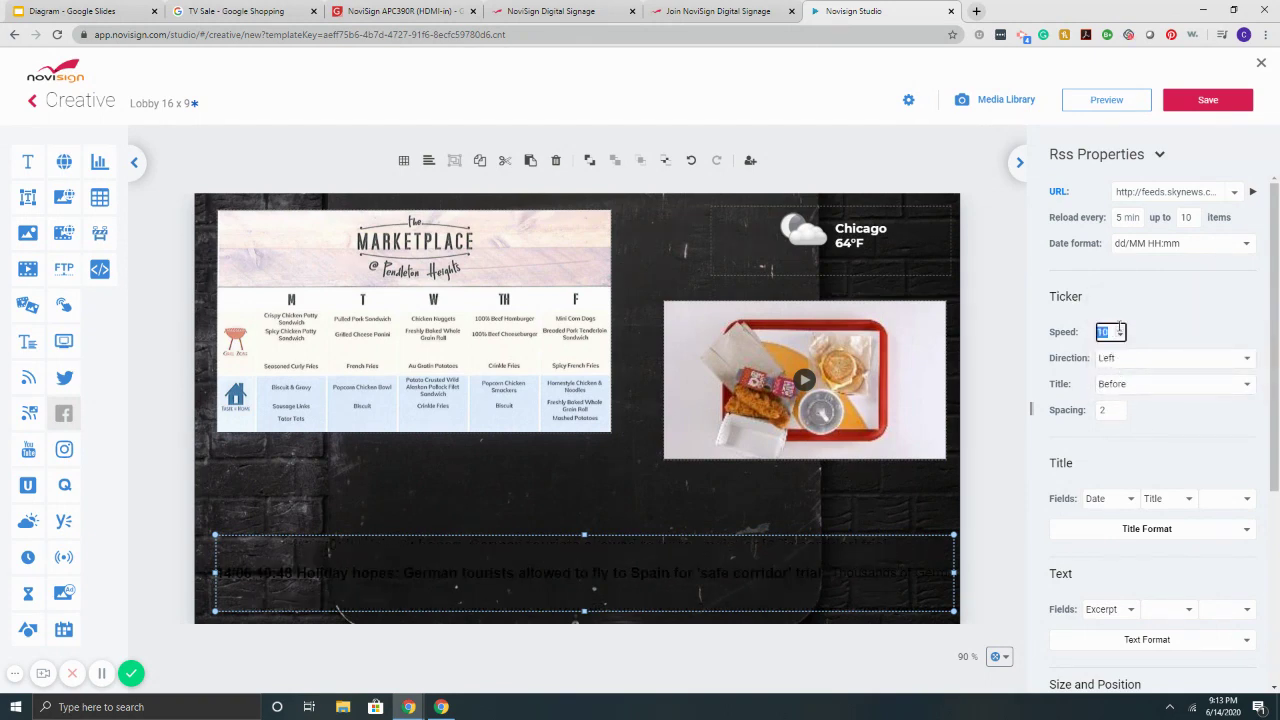
pyautogui.click(1176, 320)
# Step: Format the ticker titles as white text in the Montserrat font
pyautogui.click(1160, 530)
pyautogui.click(1243, 413)
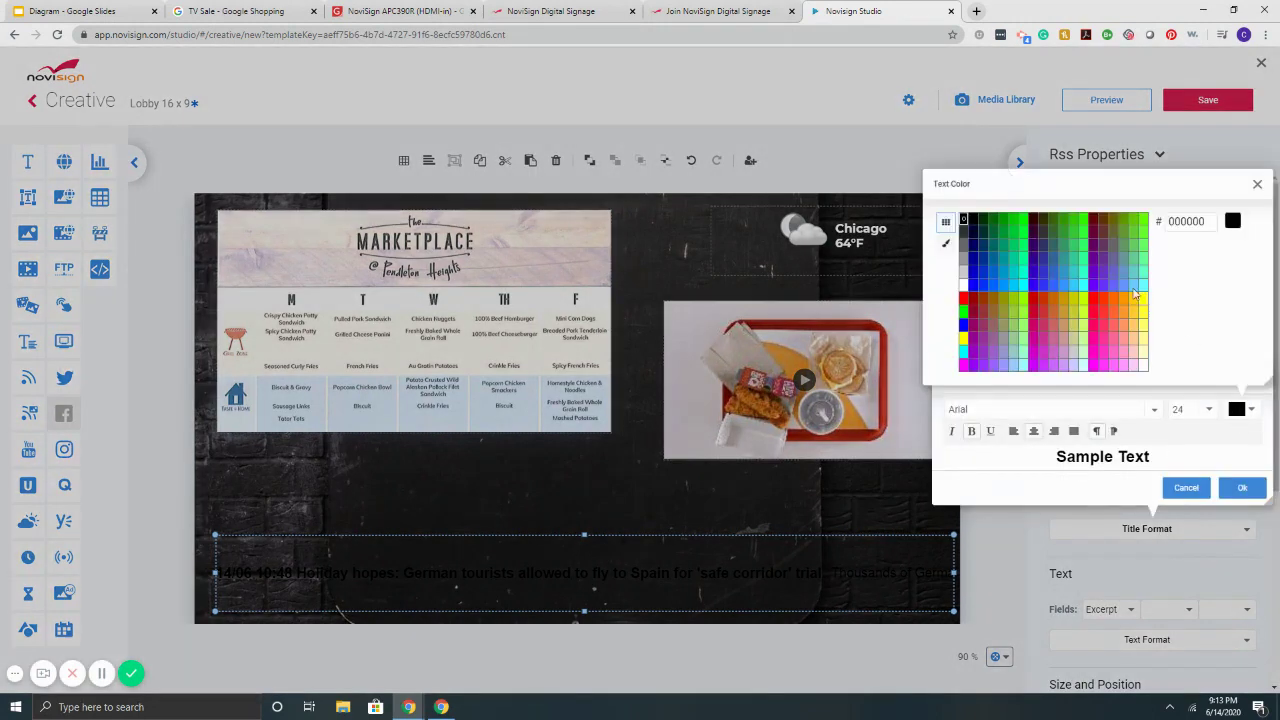
pyautogui.click(964, 285)
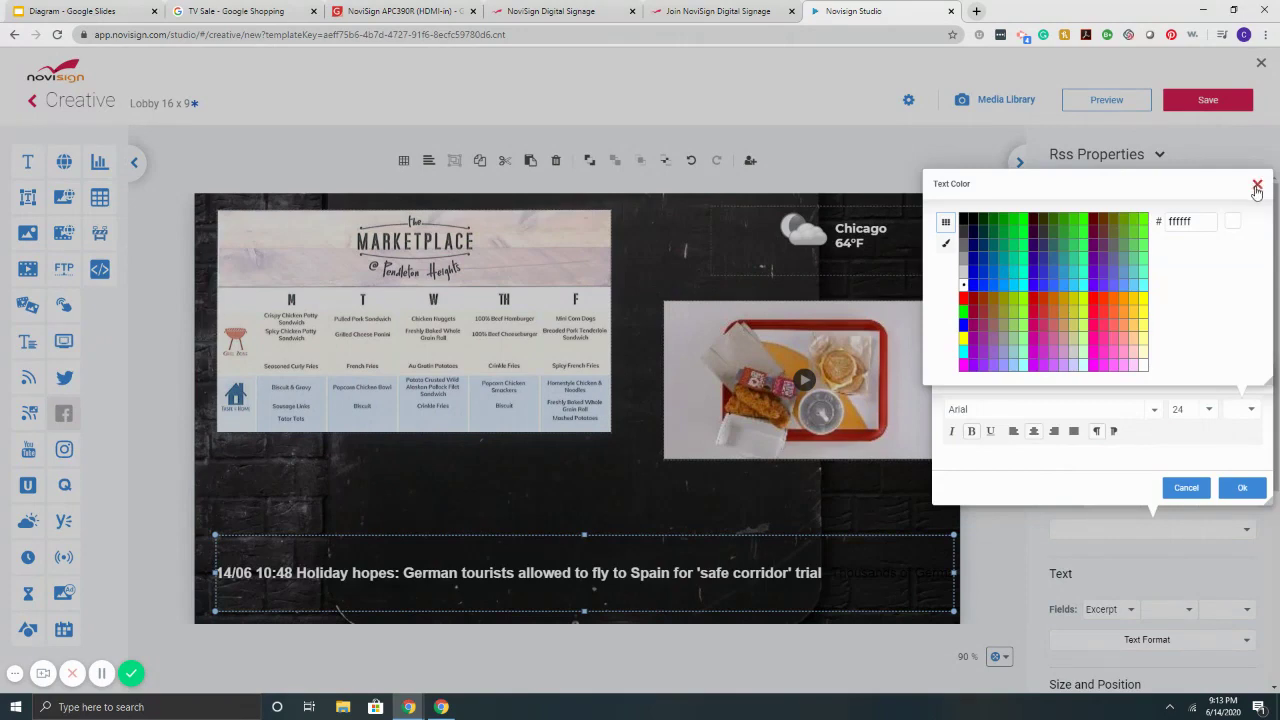
pyautogui.click(1257, 187)
pyautogui.click(1158, 414)
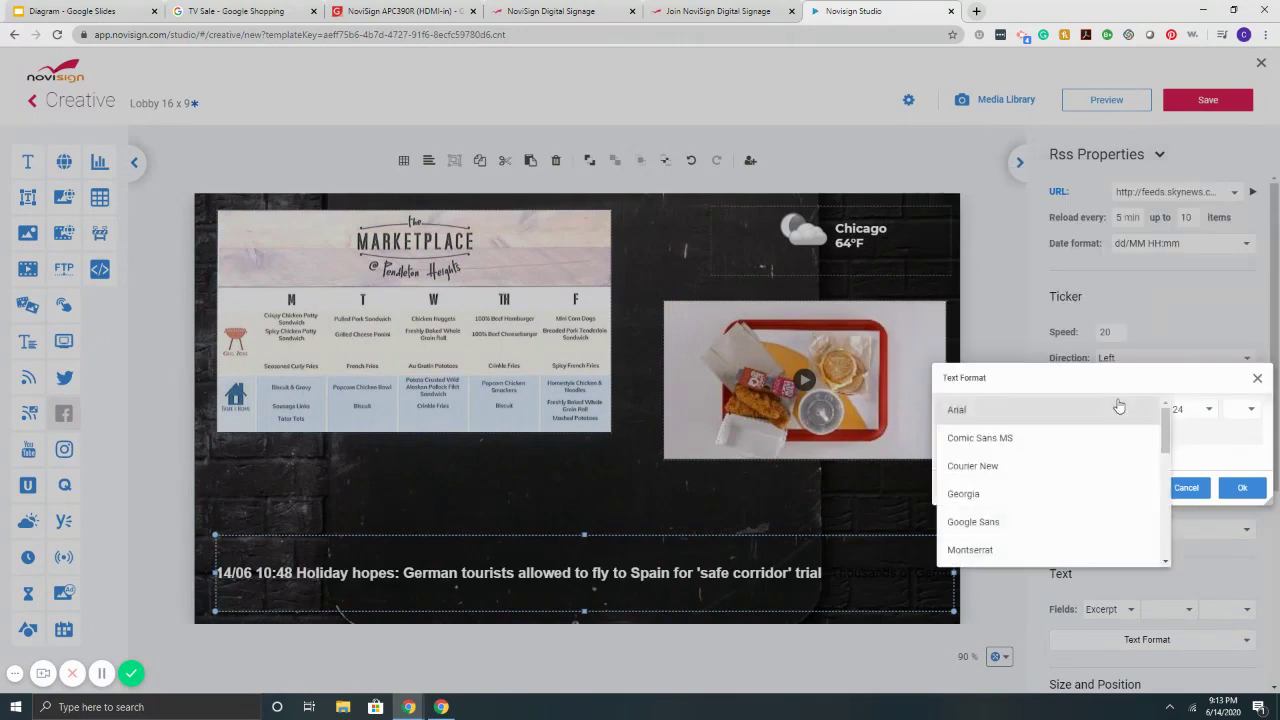
pyautogui.click(1046, 551)
pyautogui.click(1240, 489)
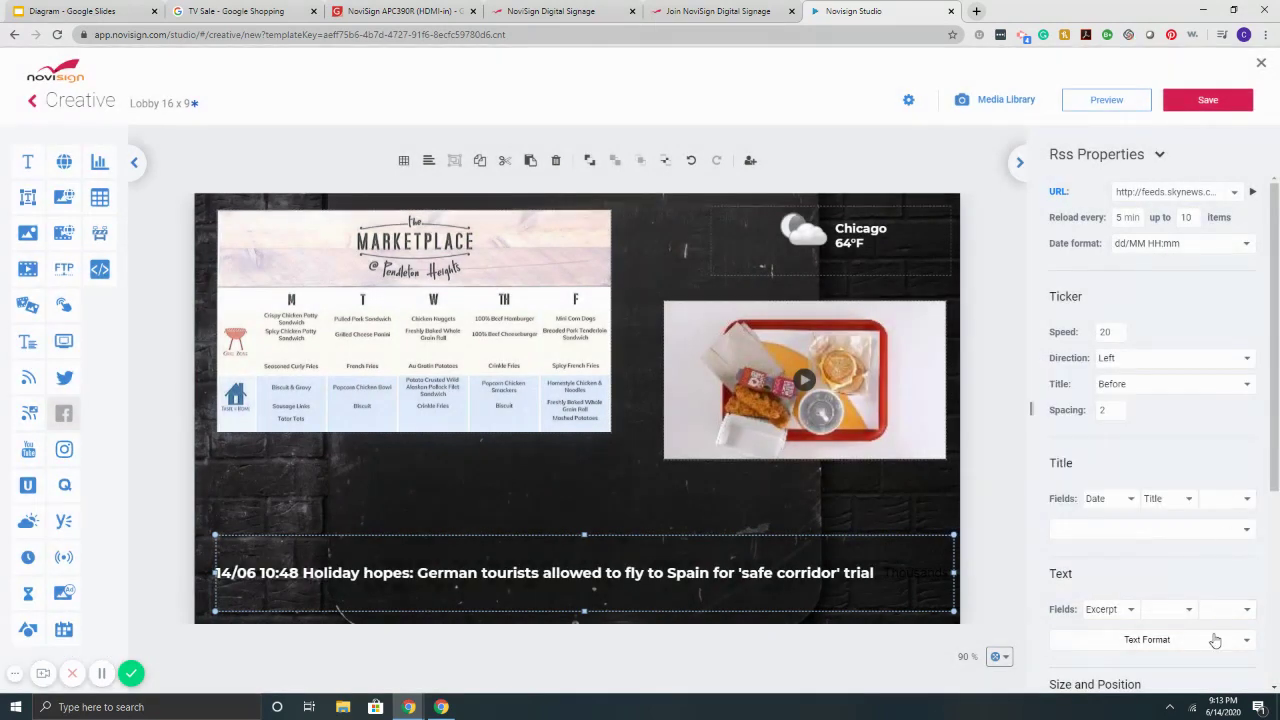
# Step: Change the ticker's text colour to white in Text Format
pyautogui.click(1213, 640)
pyautogui.click(1251, 525)
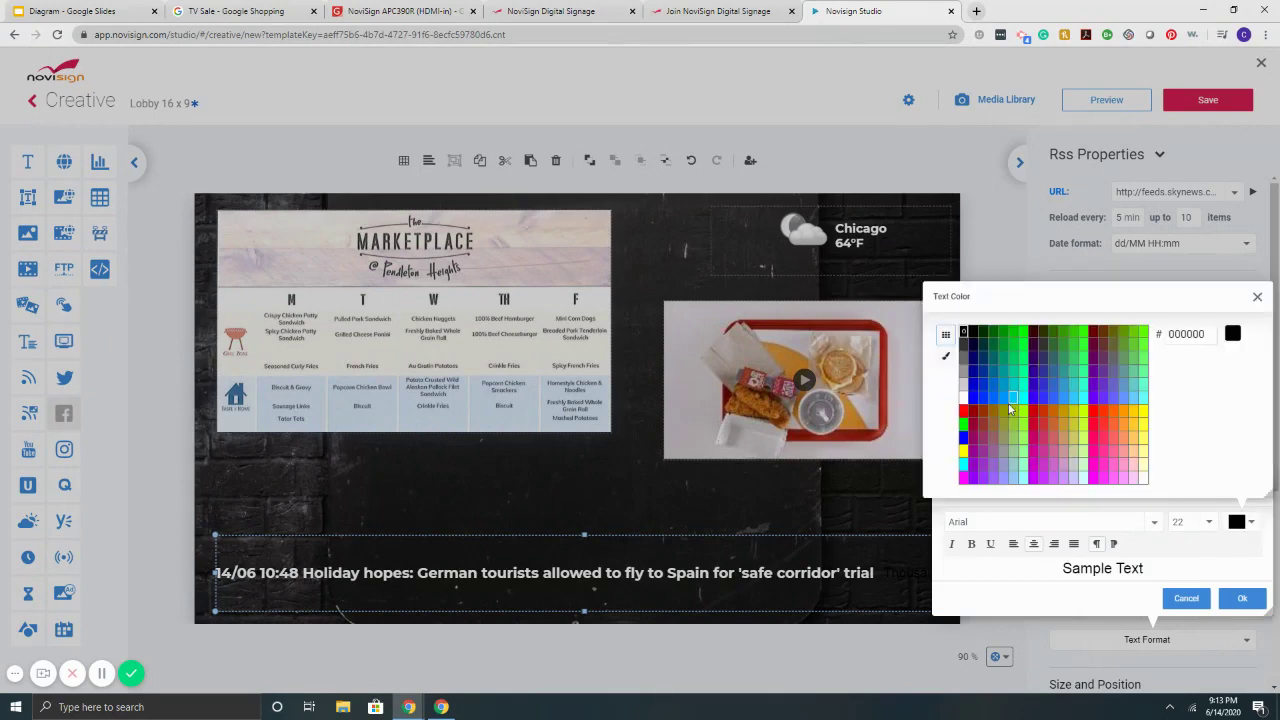
pyautogui.click(963, 399)
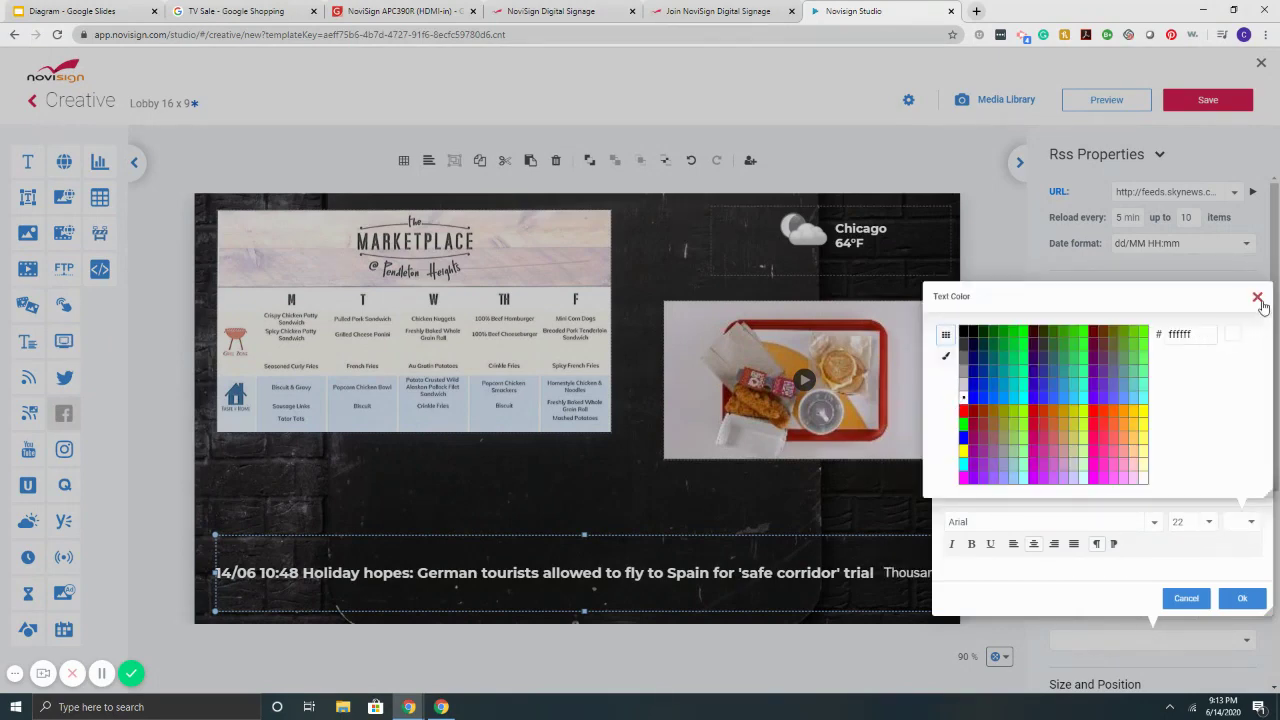
pyautogui.click(1257, 298)
pyautogui.click(1244, 598)
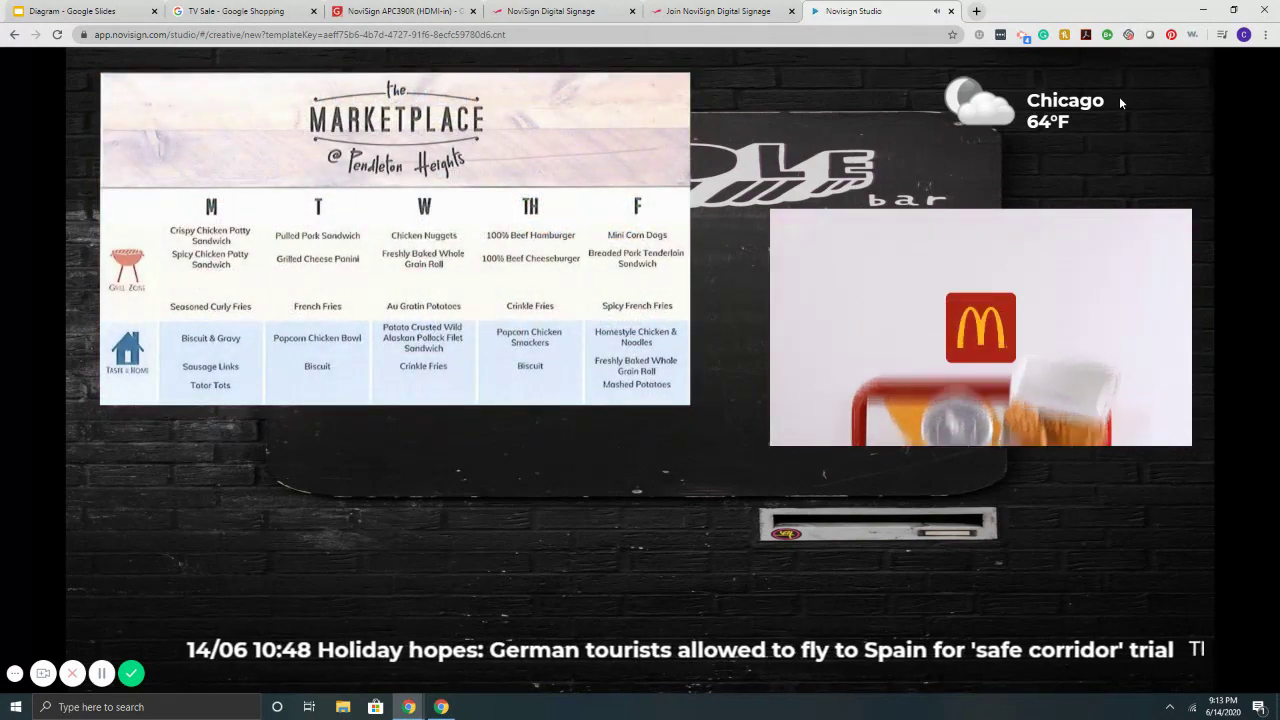
pyautogui.moveTo(1245, 180)
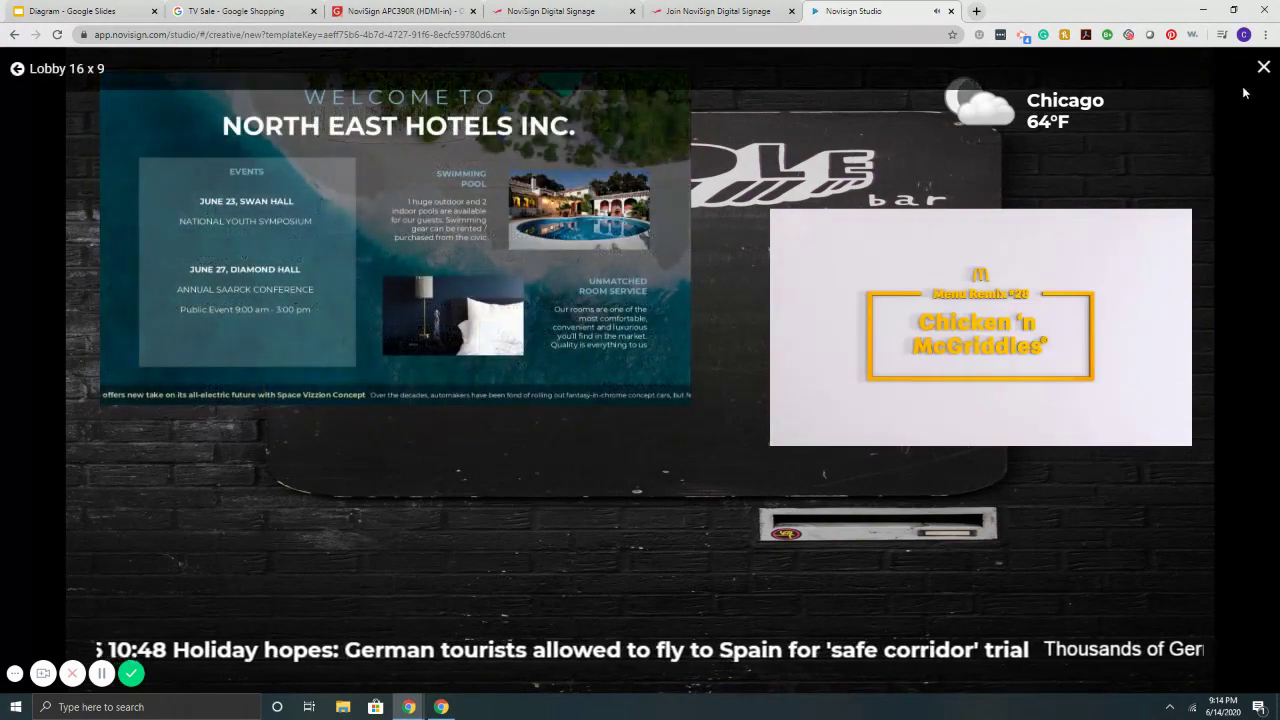
pyautogui.press('Escape')
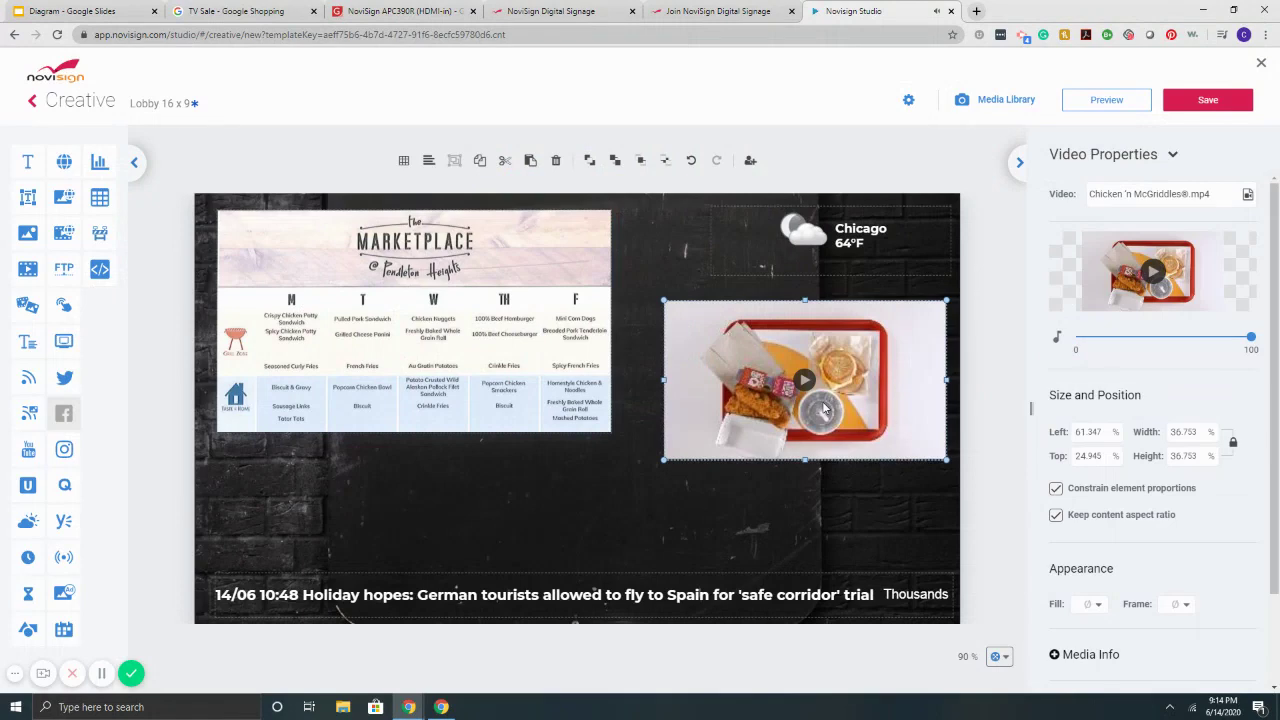
# Step: Delete the video, Marketplace slideshow and Chicago weather widgets, then close without saving
pyautogui.press('Delete')
pyautogui.click(470, 362)
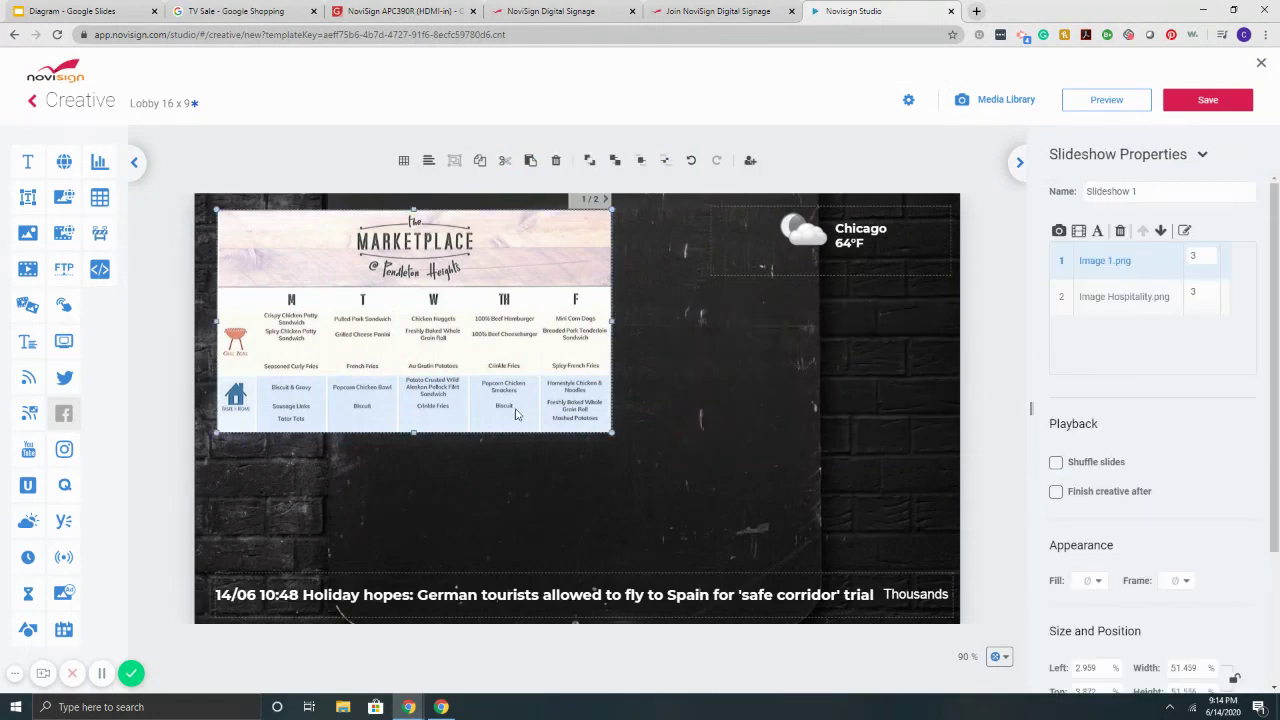
pyautogui.press('Delete')
pyautogui.click(886, 248)
pyautogui.press('Delete')
pyautogui.click(810, 578)
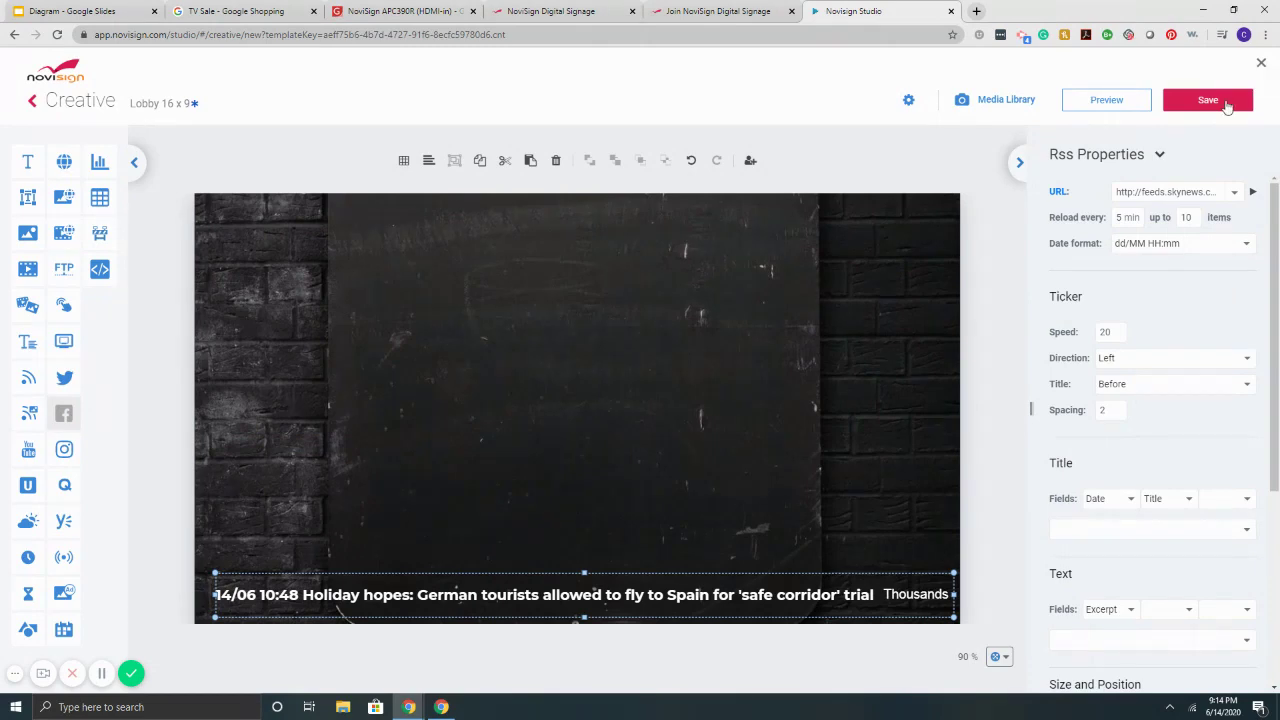
pyautogui.click(1262, 63)
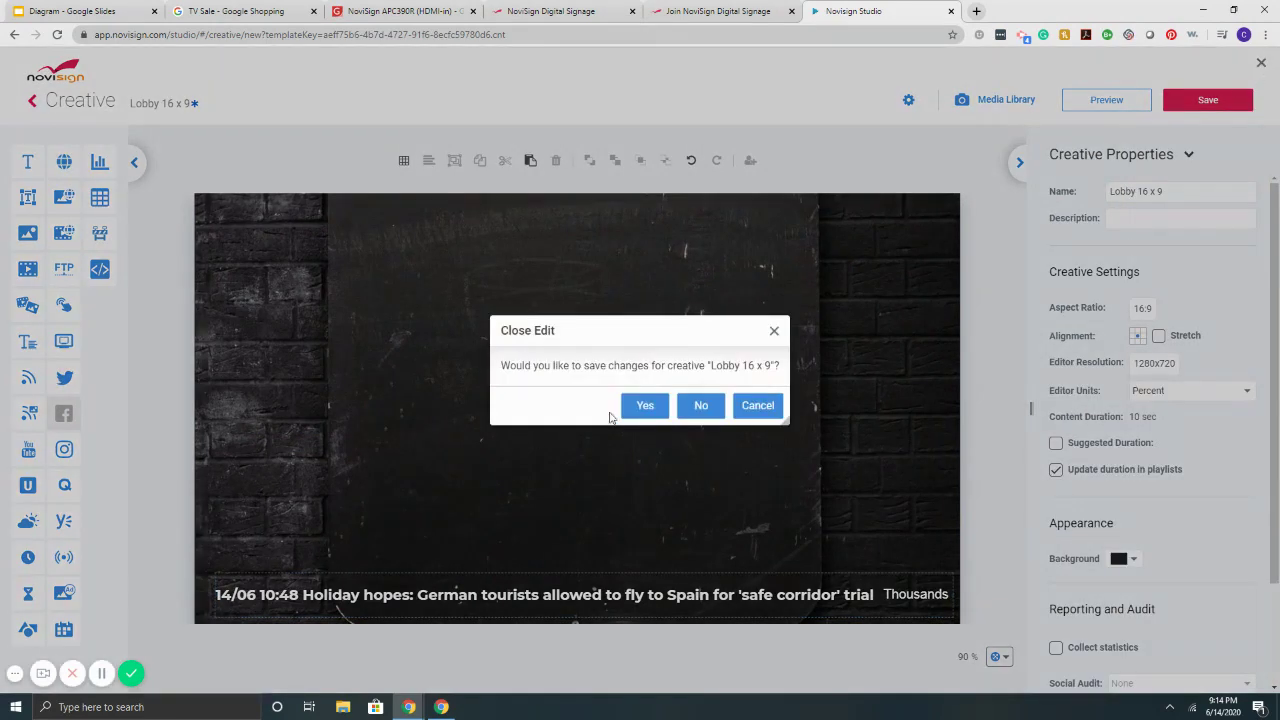
pyautogui.click(701, 405)
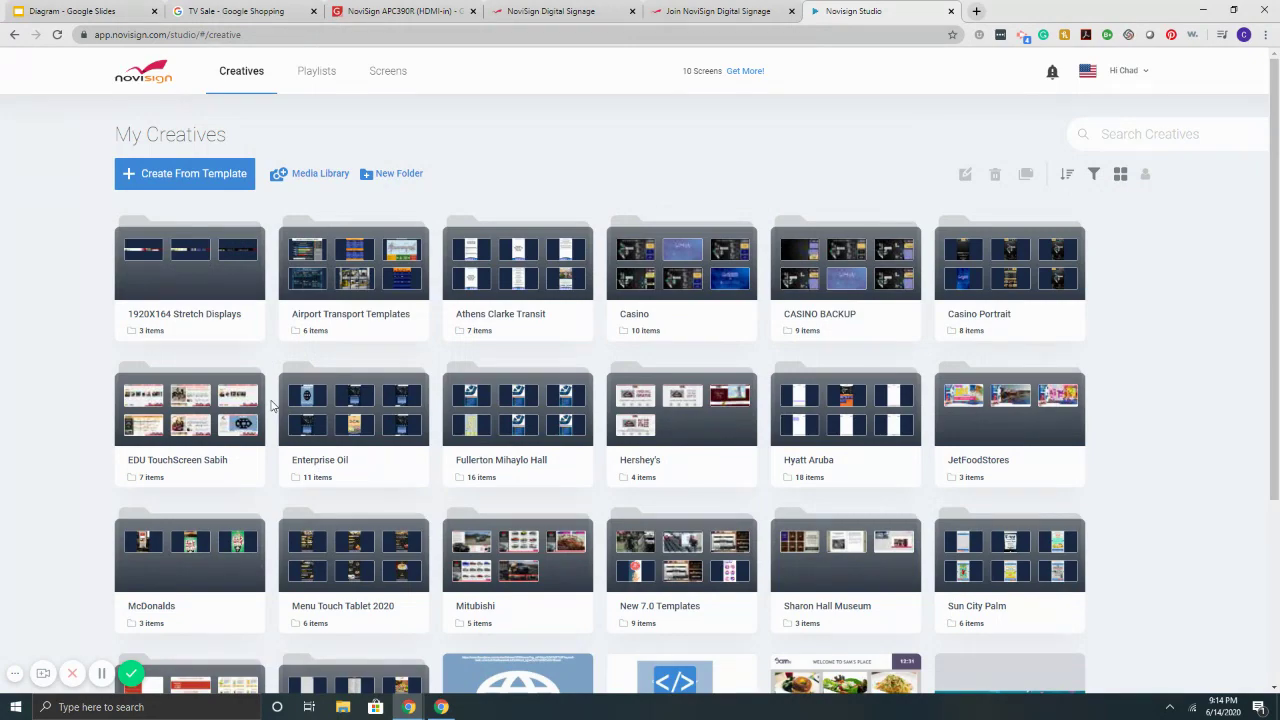
# Step: Start a creative from the ESPN Twitter 16 x 9 template and preview it full screen
pyautogui.click(235, 183)
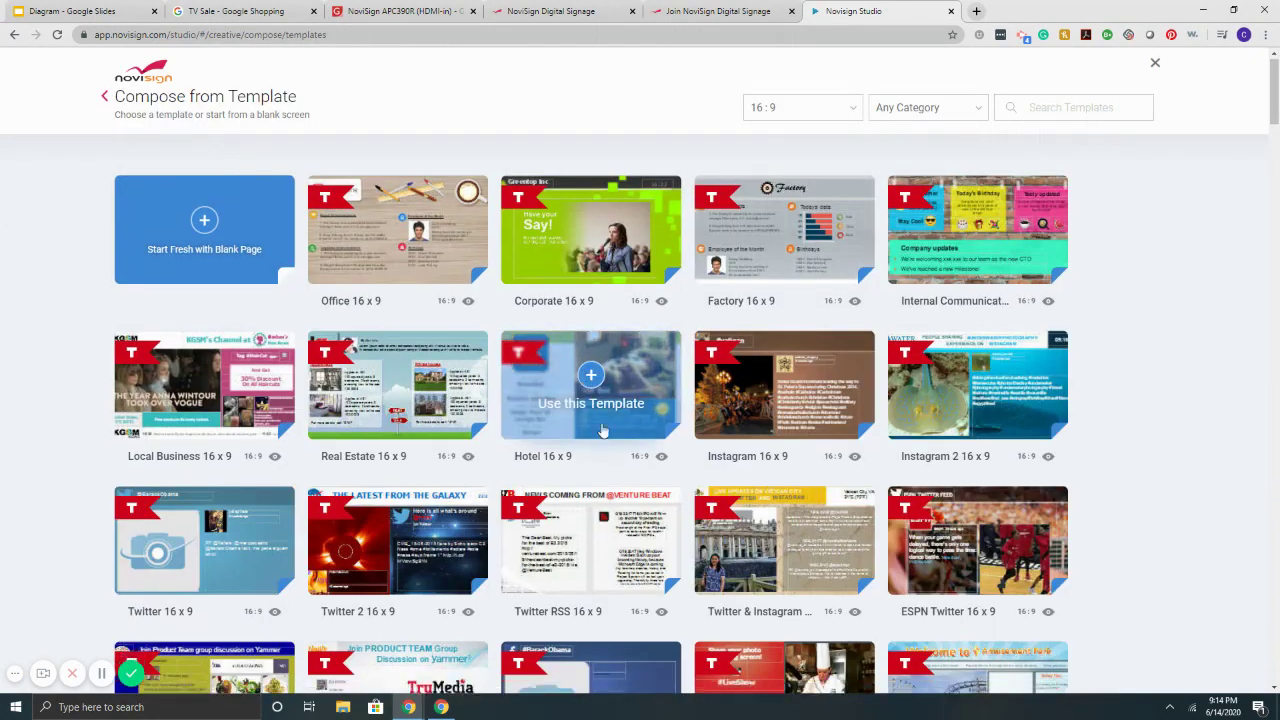
pyautogui.scroll(-3, 610, 439)
pyautogui.click(978, 228)
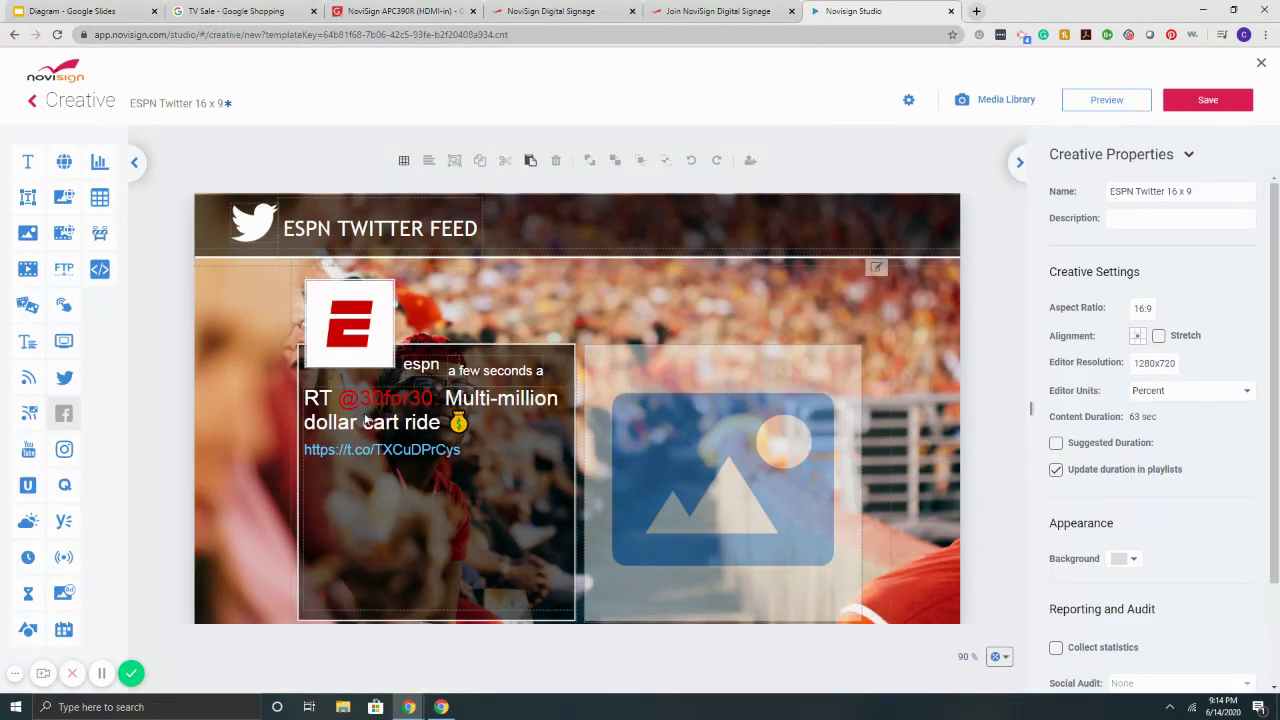
pyautogui.click(366, 420)
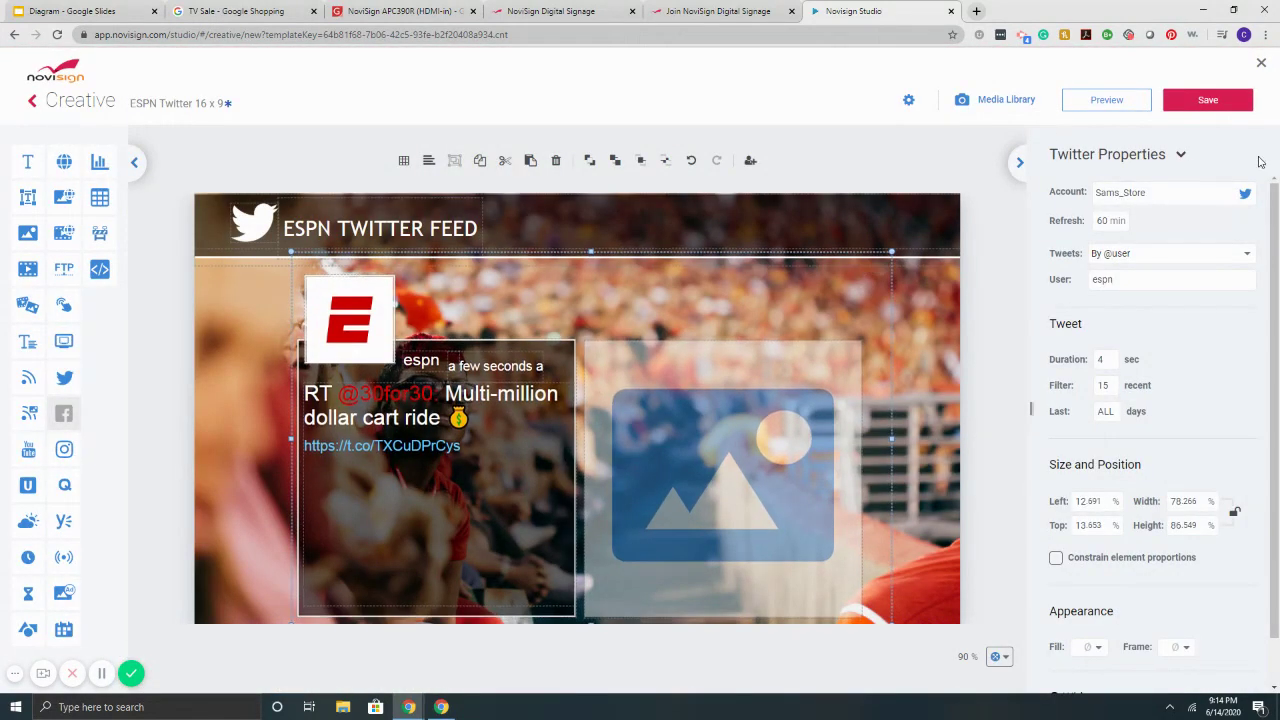
pyautogui.click(1112, 100)
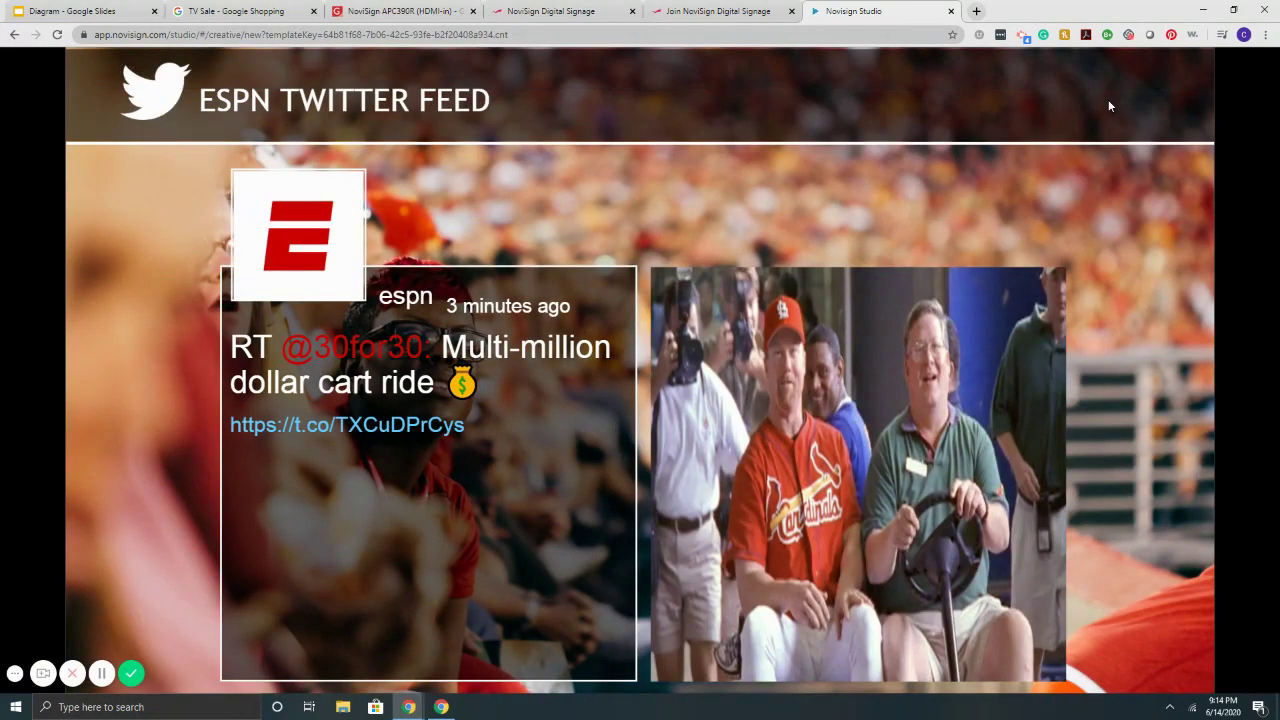
pyautogui.click(1263, 67)
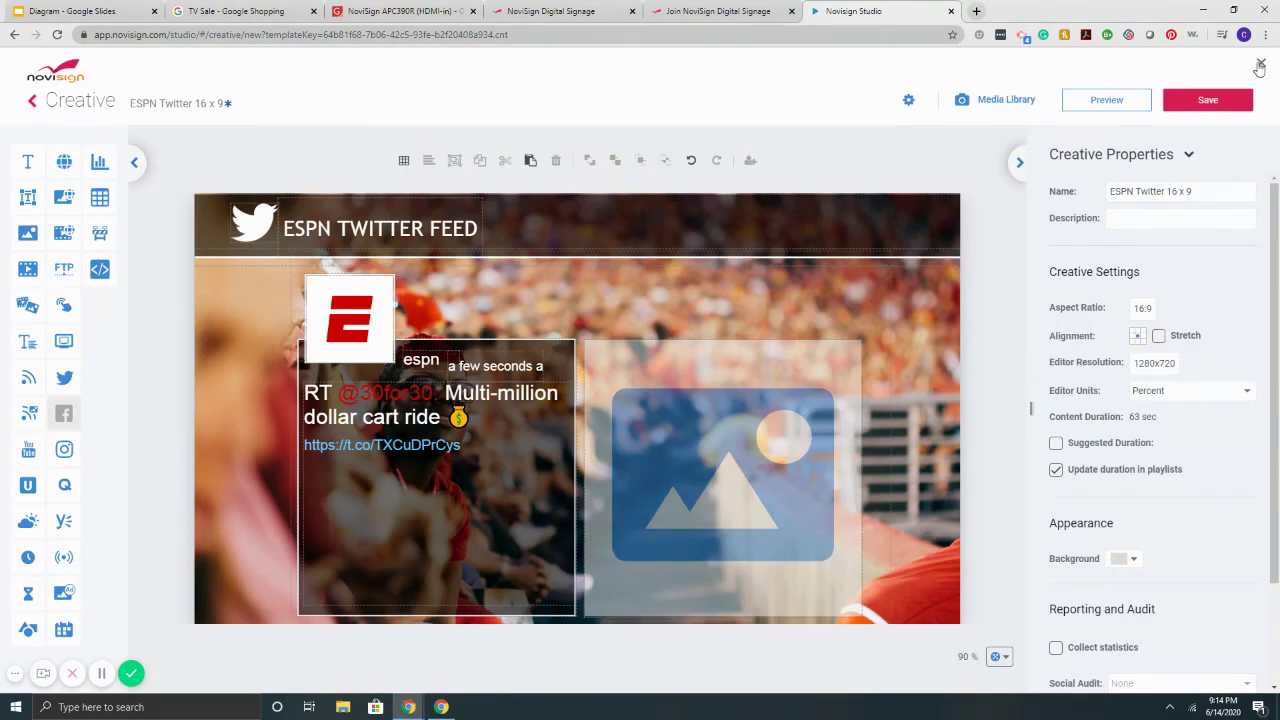
# Step: Discard the ESPN Twitter creative, browse templates again, then switch to the Join NoviSign page
pyautogui.click(1260, 65)
pyautogui.click(716, 405)
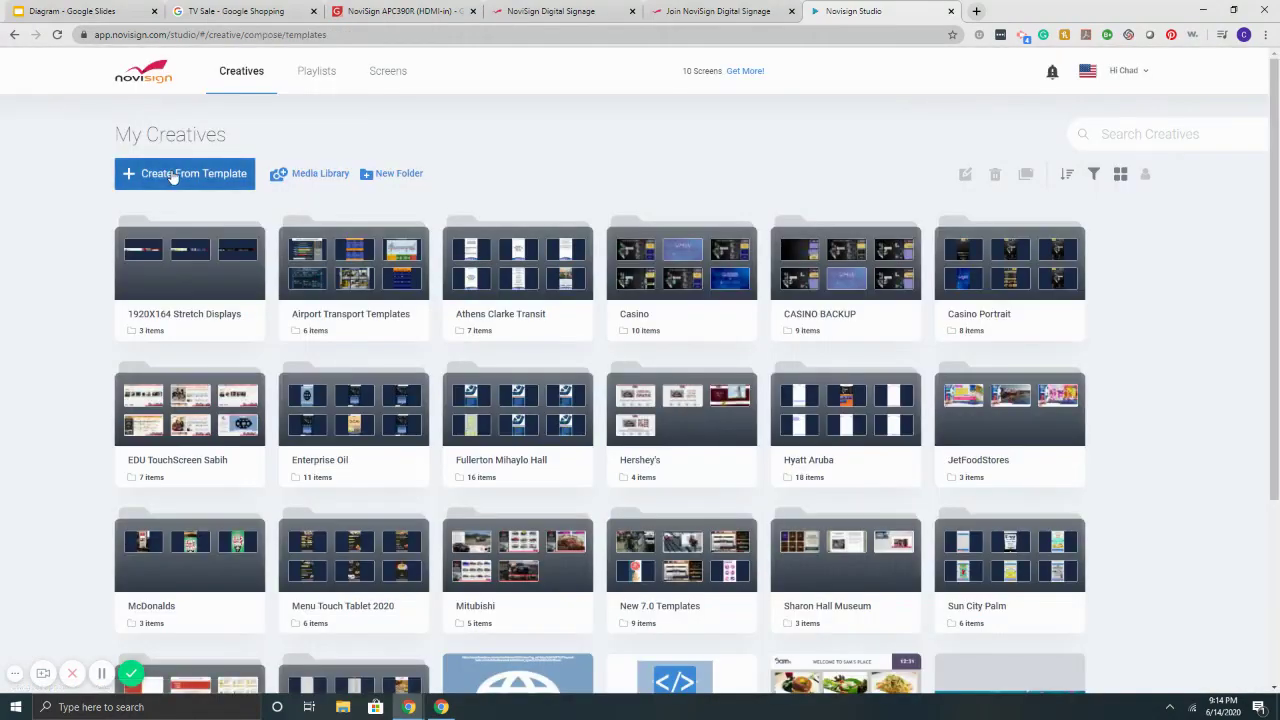
pyautogui.click(172, 174)
pyautogui.scroll(-1, 547, 327)
pyautogui.scroll(-15, 547, 327)
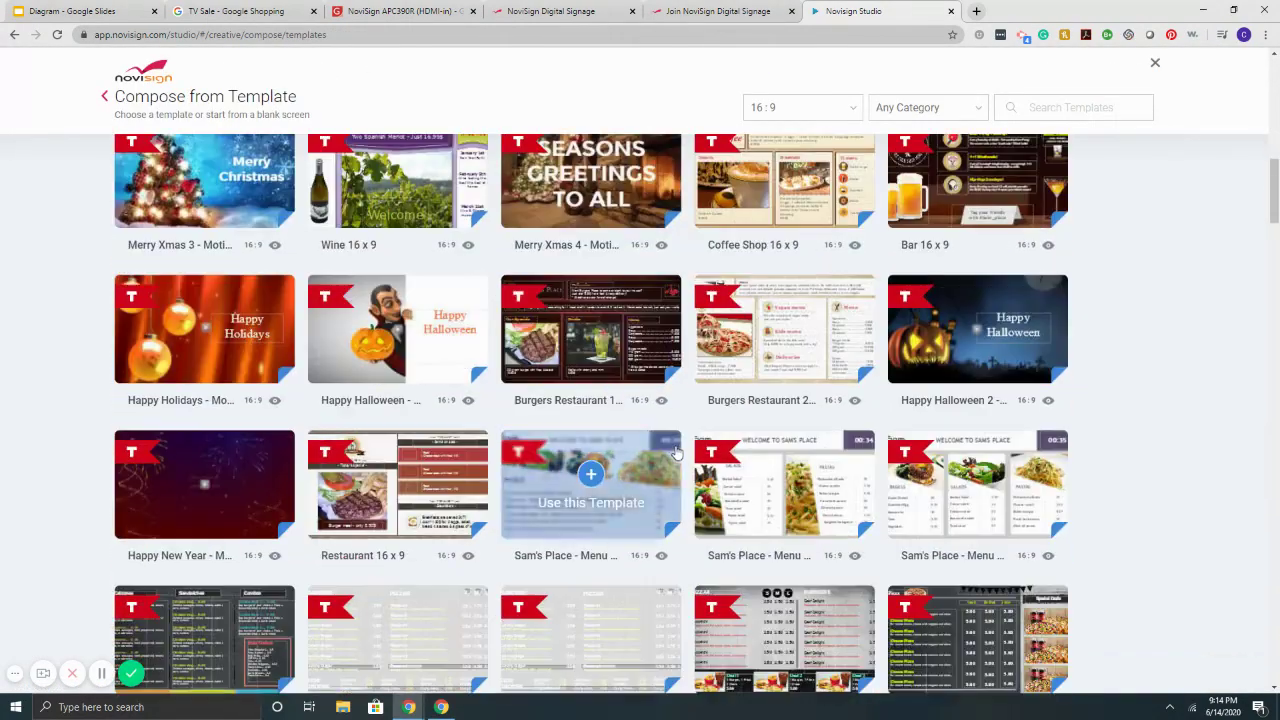
pyautogui.scroll(-15, 675, 450)
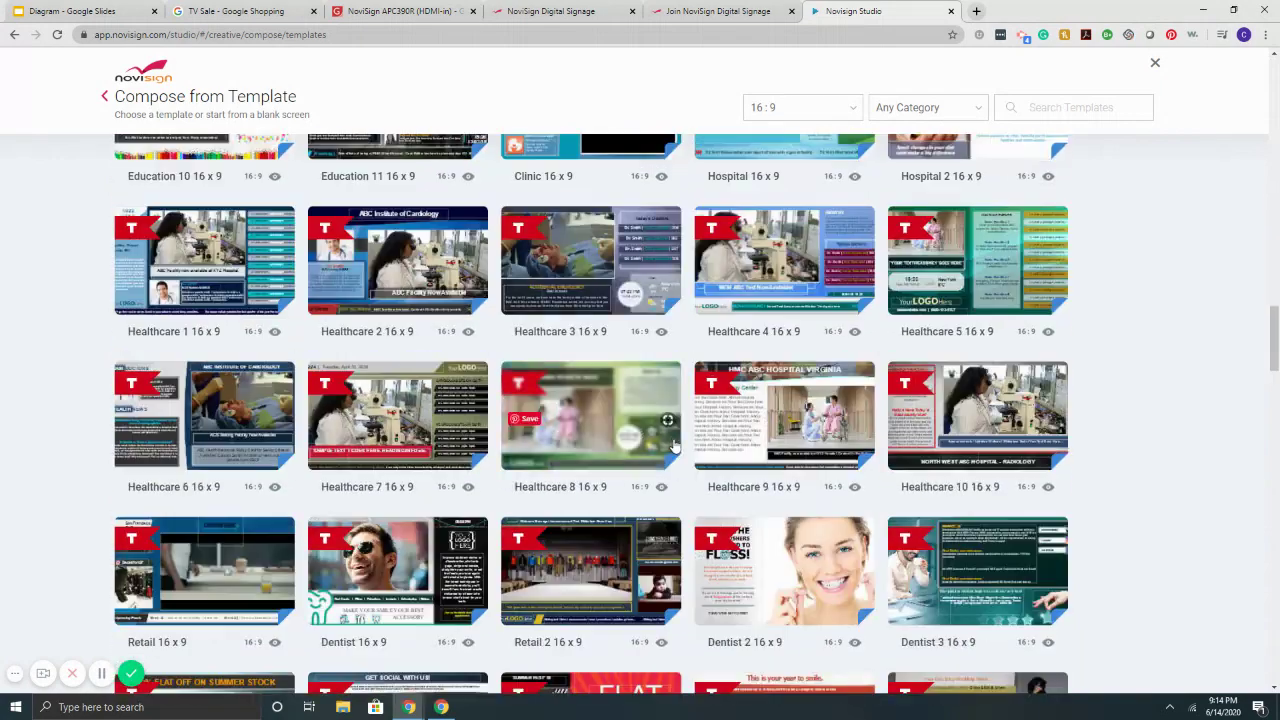
pyautogui.scroll(-8, 672, 437)
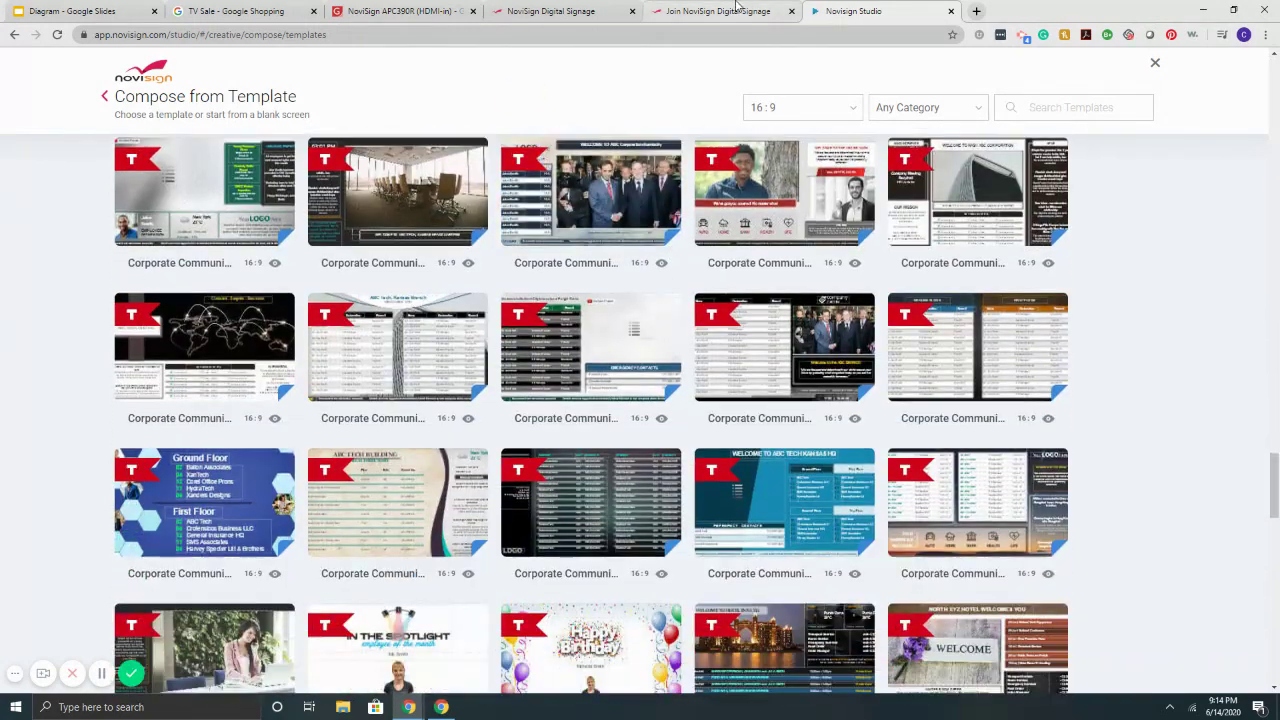
pyautogui.click(737, 8)
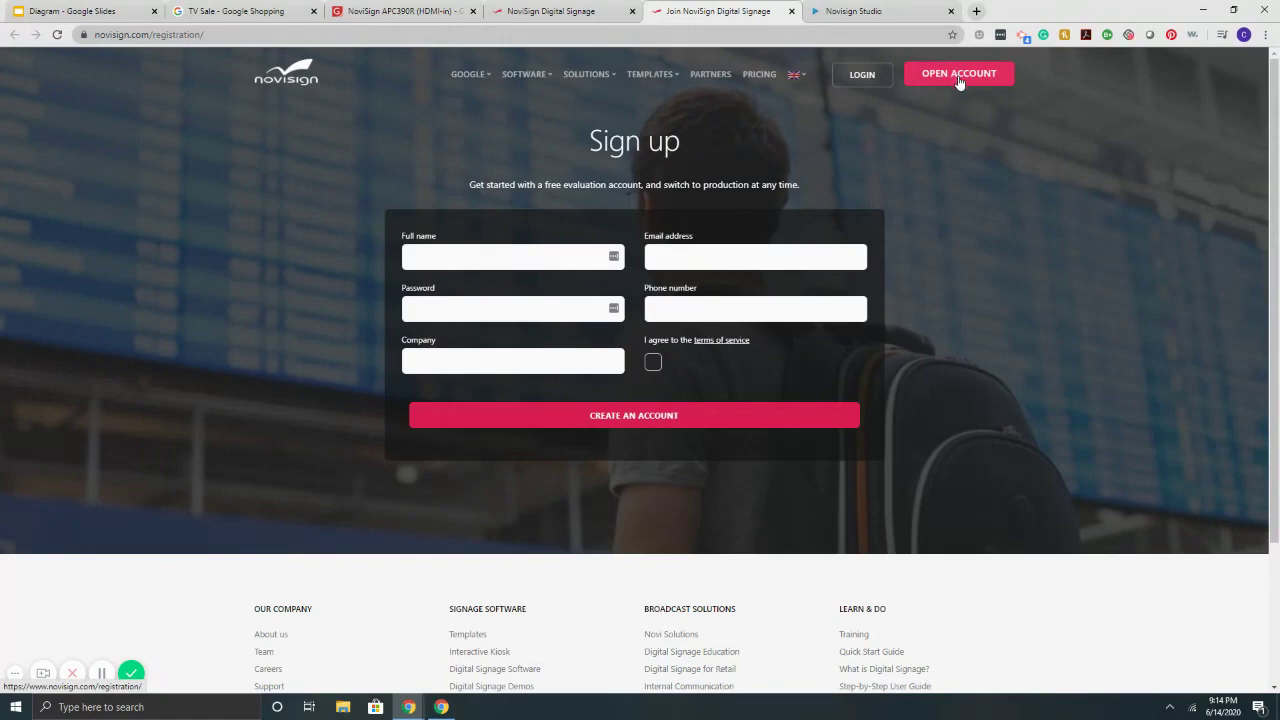
# Step: Back in the template gallery, start a creative from the Menu PR 2 16 x 9 template
pyautogui.click(880, 11)
pyautogui.scroll(-10, 562, 482)
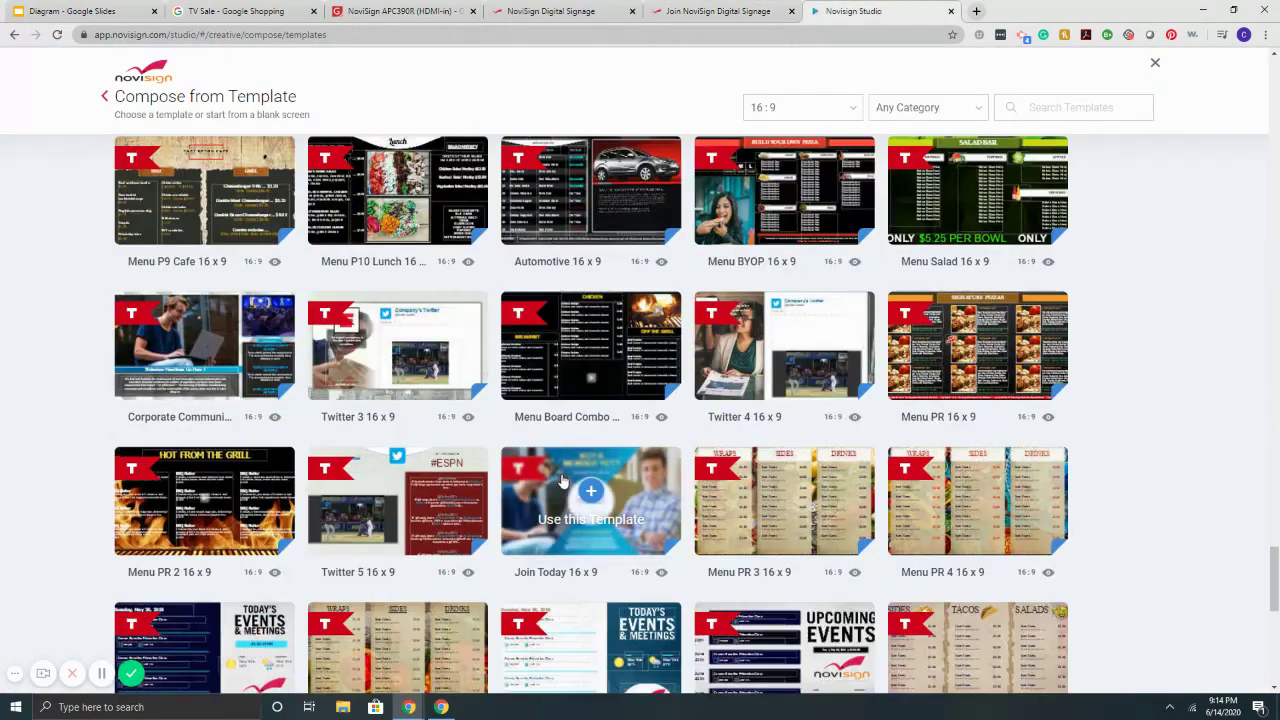
pyautogui.scroll(-4, 562, 482)
pyautogui.scroll(2, 586, 414)
pyautogui.click(204, 290)
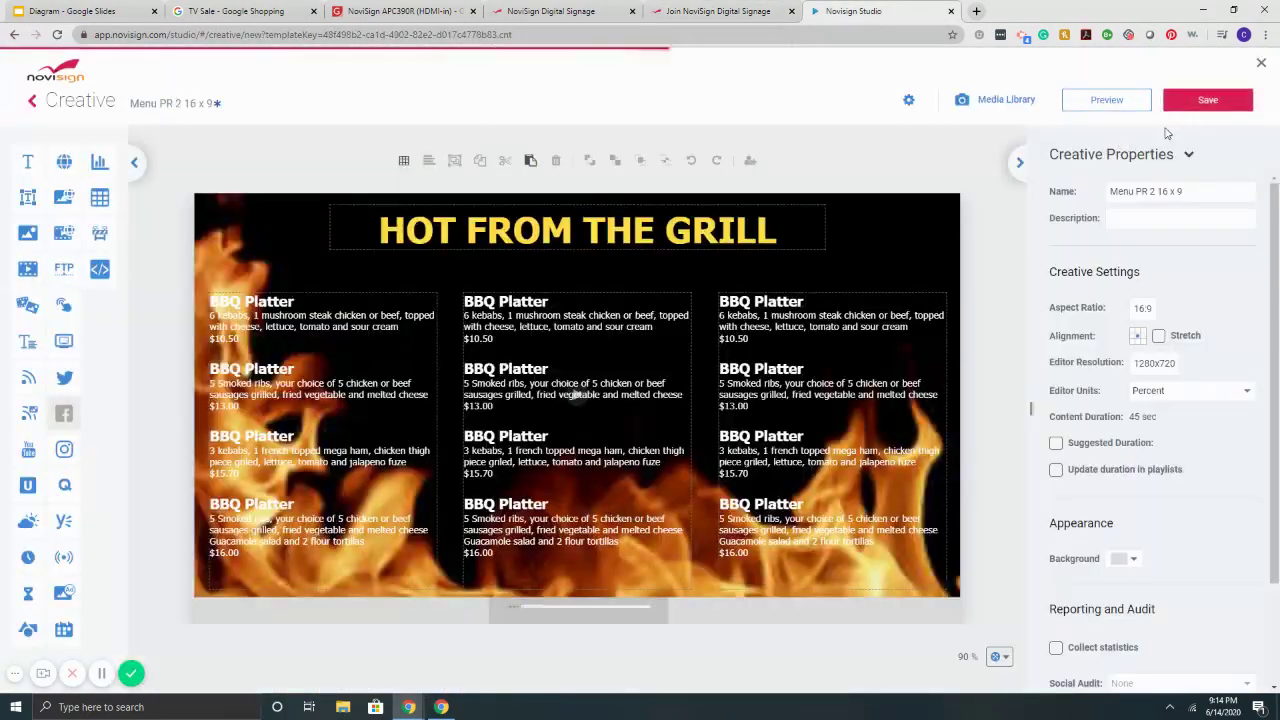
# Step: Preview the 'Hot From the Grill' menu creative full screen, then close the editor
pyautogui.click(1106, 100)
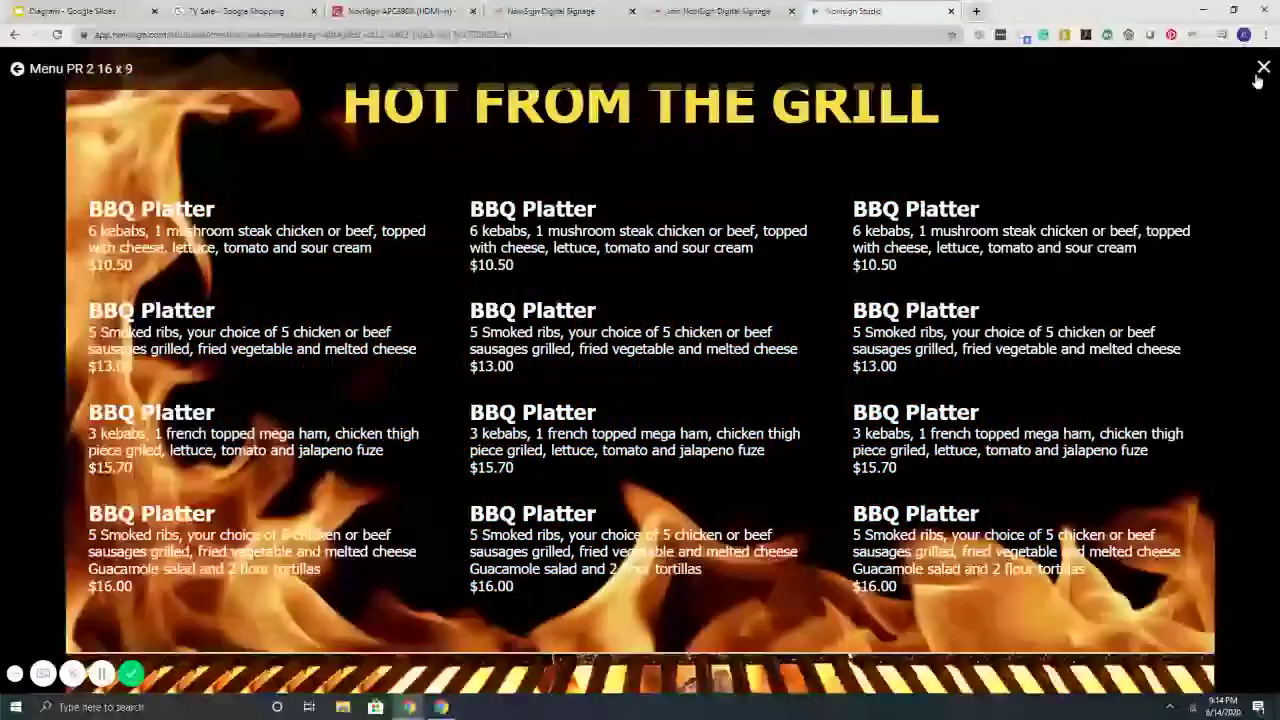
pyautogui.click(1262, 68)
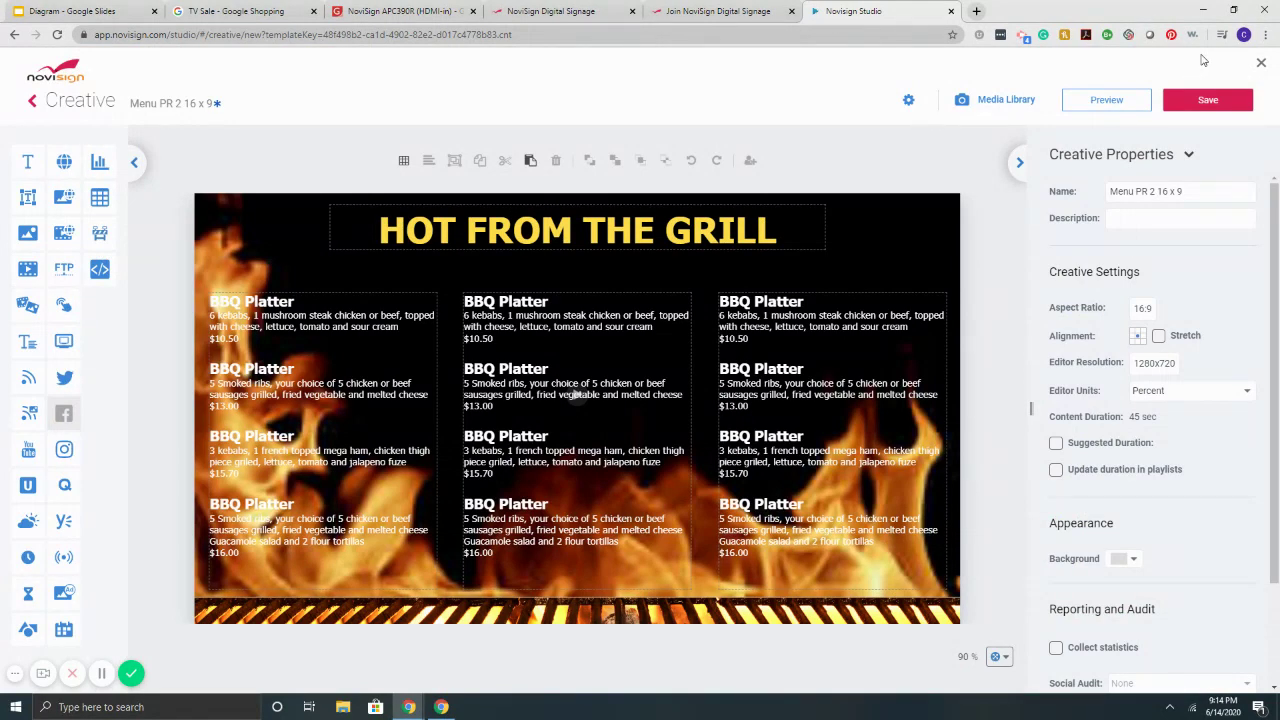
pyautogui.click(1262, 66)
# Step: Discard the Menu PR 2 creative and browse templates for a new creative
pyautogui.click(708, 406)
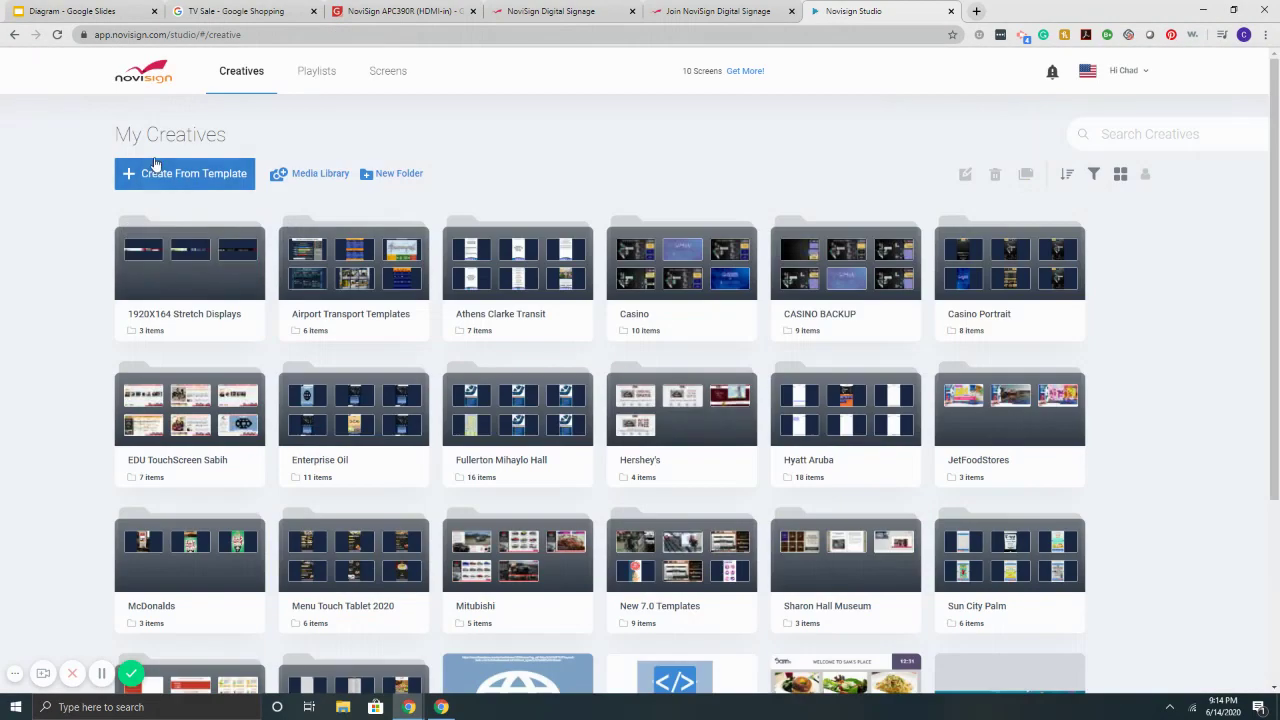
pyautogui.click(155, 173)
pyautogui.scroll(-10, 770, 416)
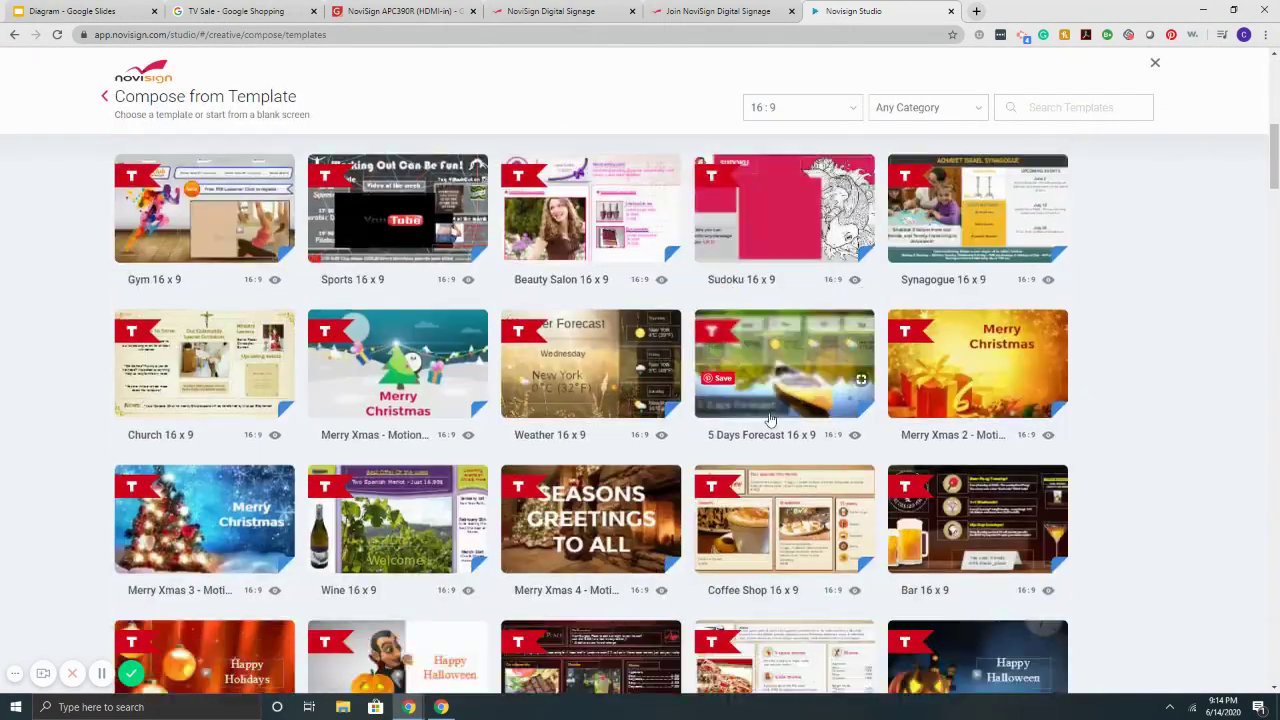
pyautogui.scroll(-3, 770, 416)
pyautogui.scroll(4, 770, 416)
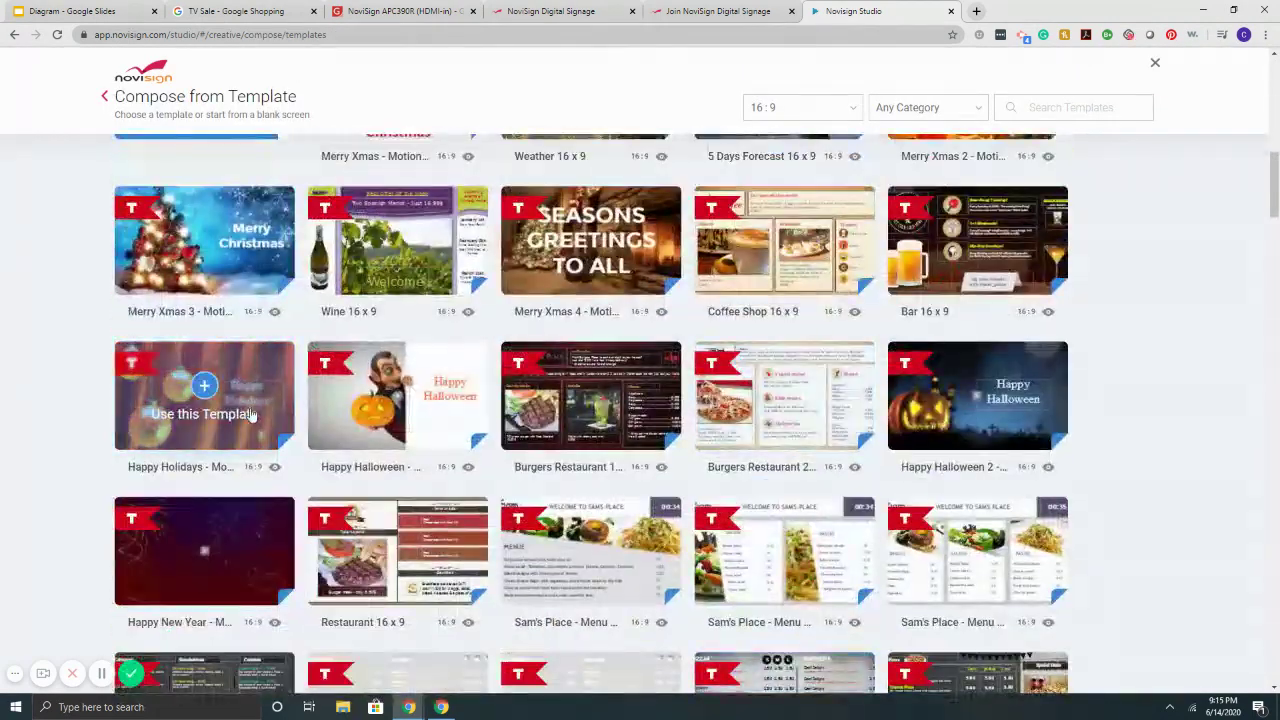
# Step: Use the Merry Xmas 4 - Motion 16 x 9 template and preview its 'Seasons Greetings' creative
pyautogui.click(591, 257)
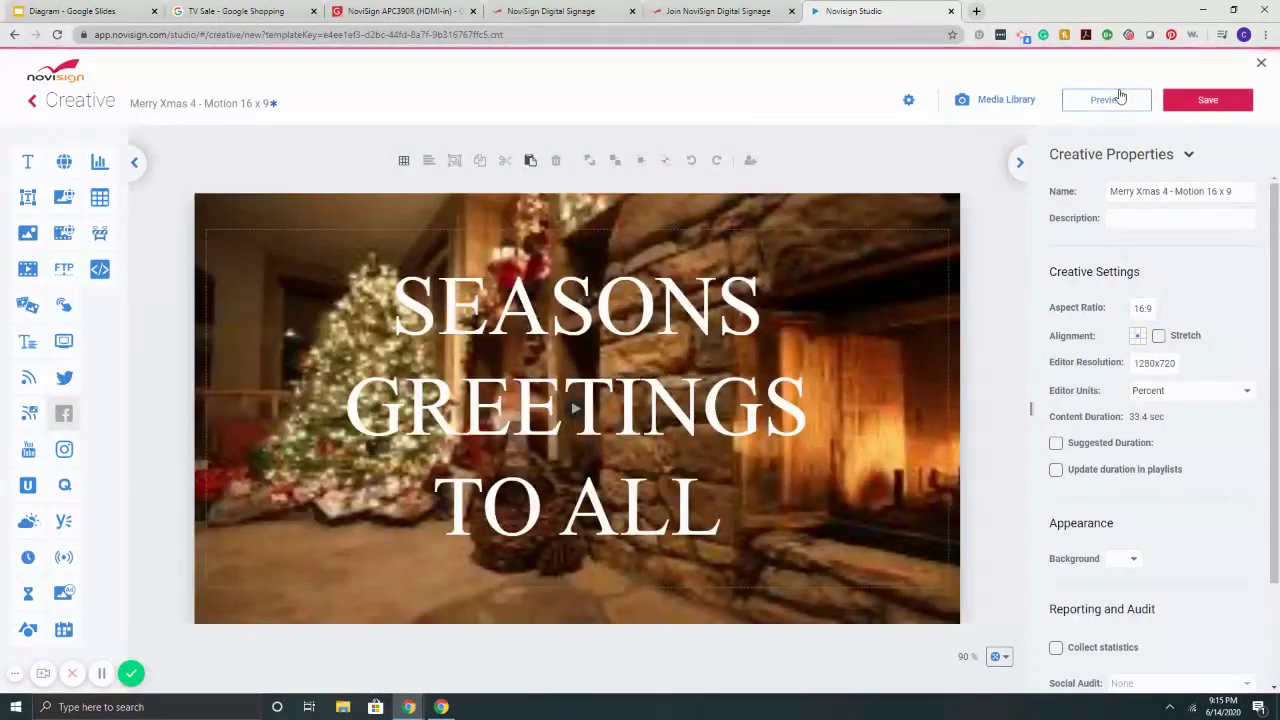
pyautogui.click(1106, 99)
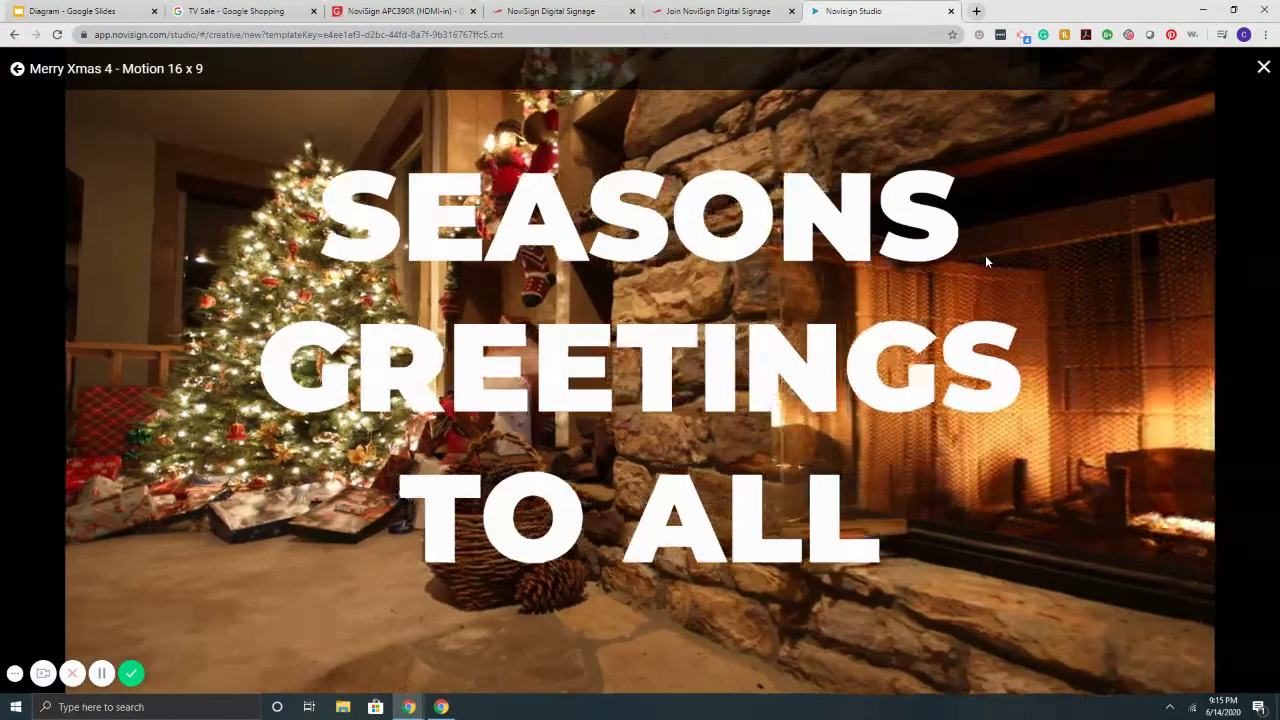
pyautogui.click(1263, 67)
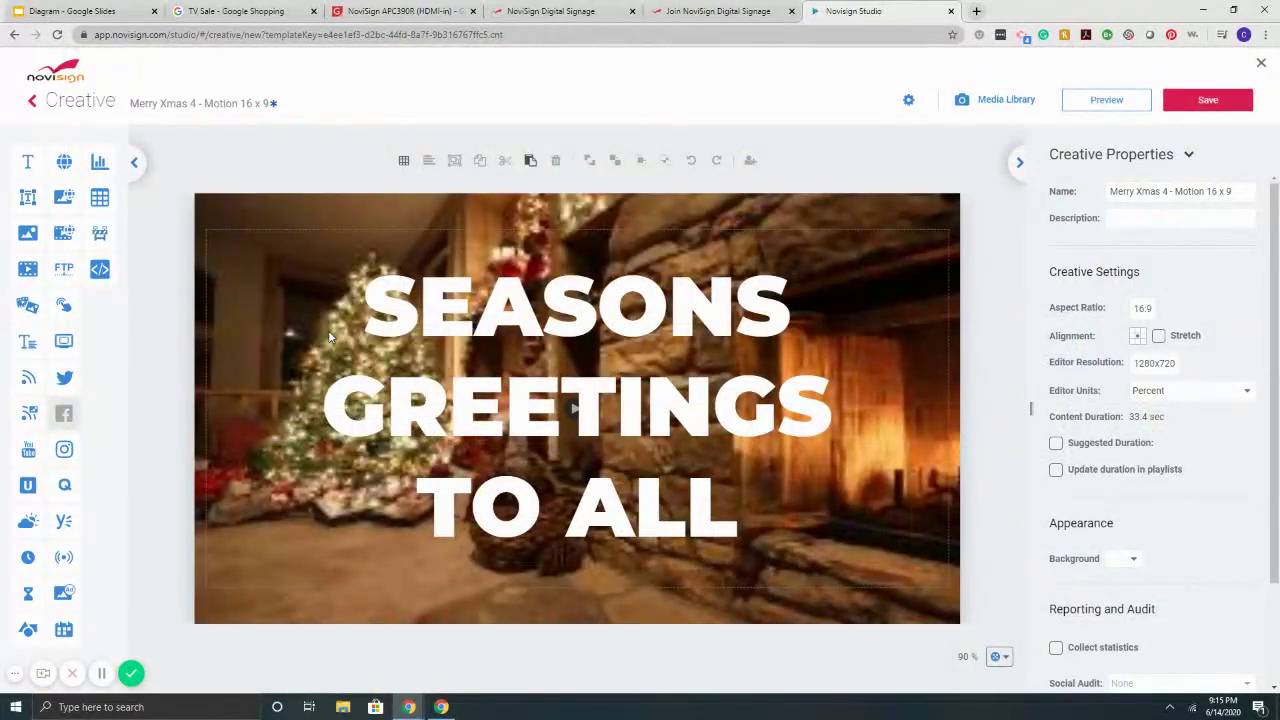